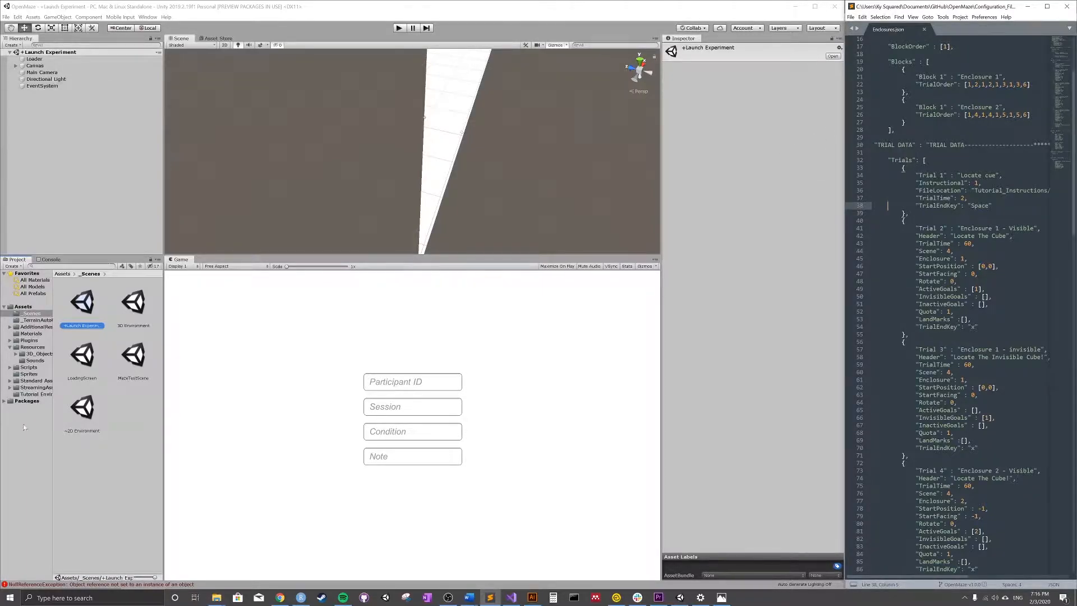
Step: Show the contents of the Tutorial Environments folder and open the project's build settings
{"action": "left_click", "coordinate": [35, 394]}
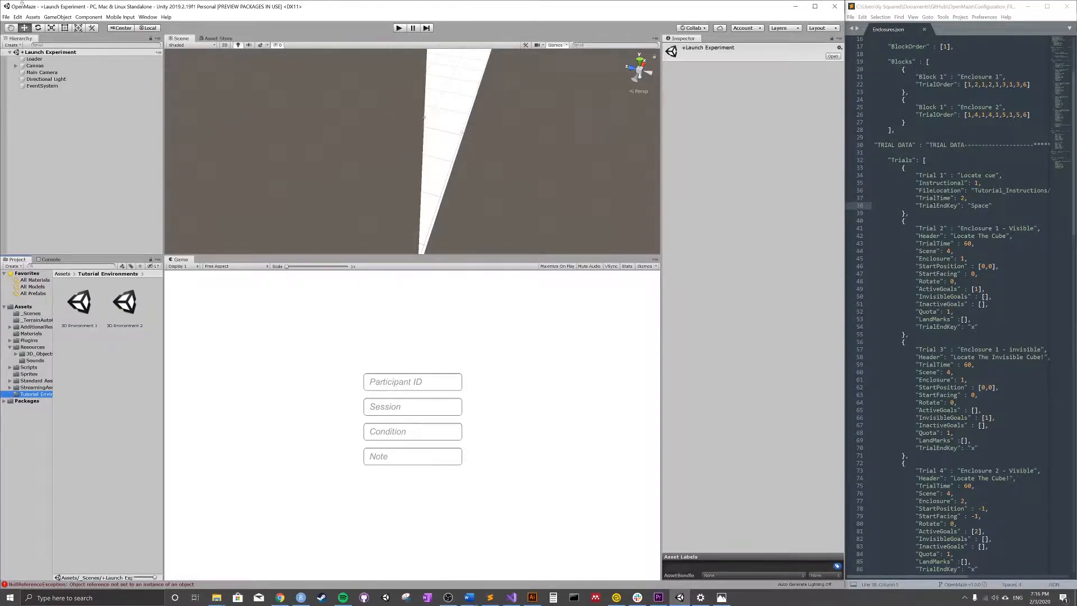
{"action": "left_click", "coordinate": [6, 17]}
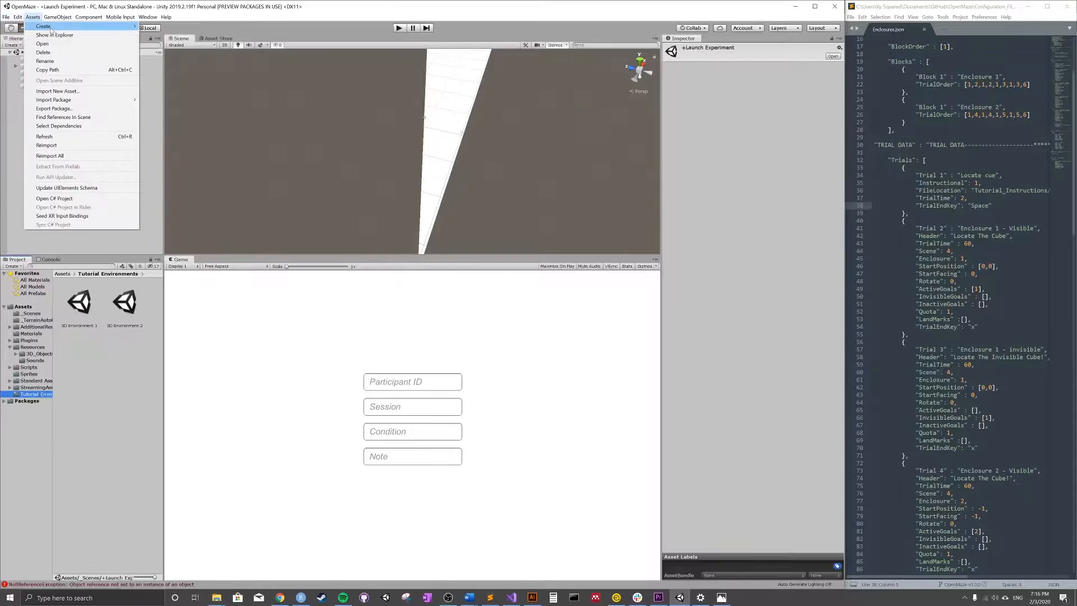
{"action": "left_click", "coordinate": [6, 16]}
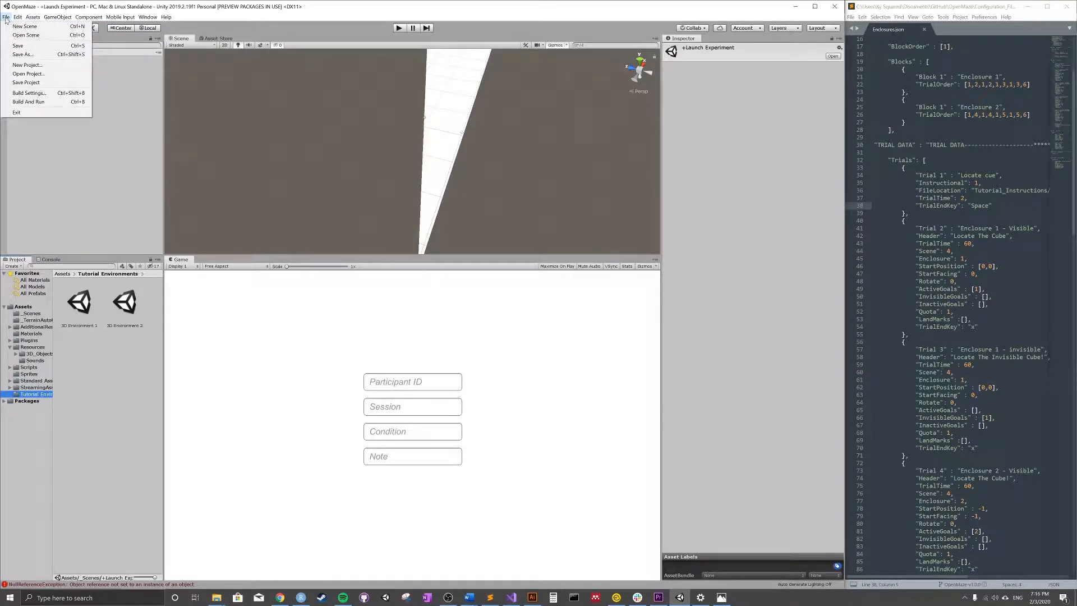
{"action": "left_click", "coordinate": [29, 92]}
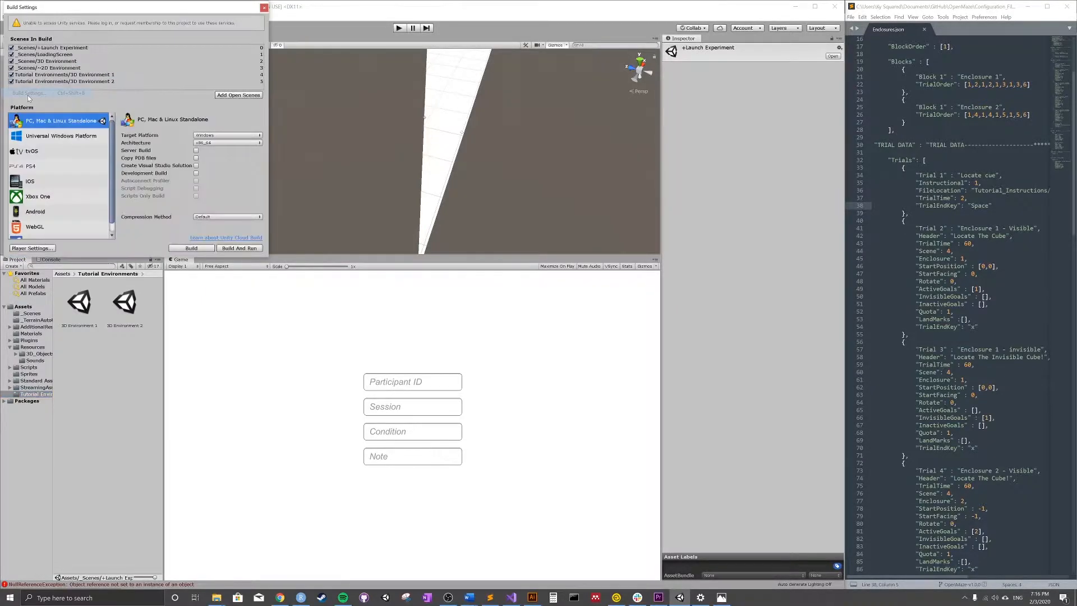
Step: Open the 3D Environment 1 and 3D Environment 2 scenes and add each one to the build's scene list
{"action": "double_click", "coordinate": [79, 303]}
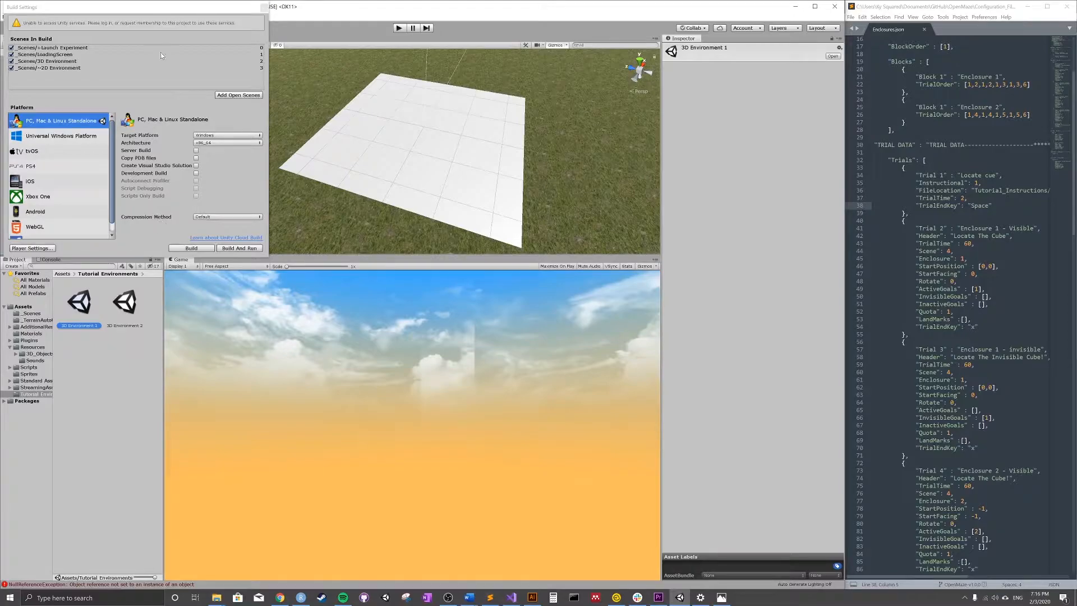
{"action": "left_click", "coordinate": [236, 95]}
{"action": "left_click", "coordinate": [124, 301]}
{"action": "double_click", "coordinate": [125, 301]}
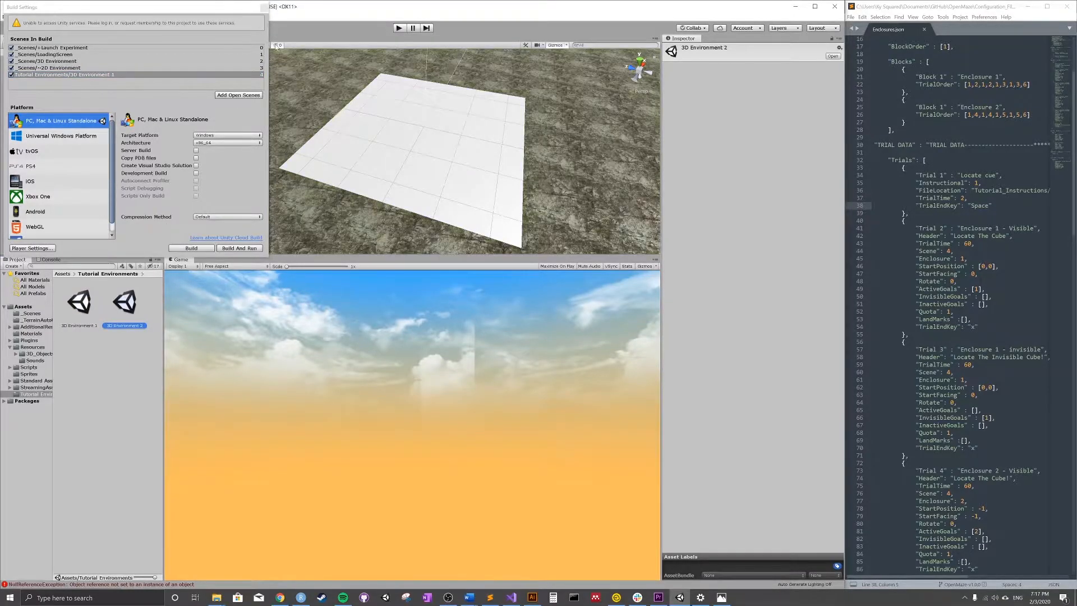
{"action": "left_click", "coordinate": [247, 95]}
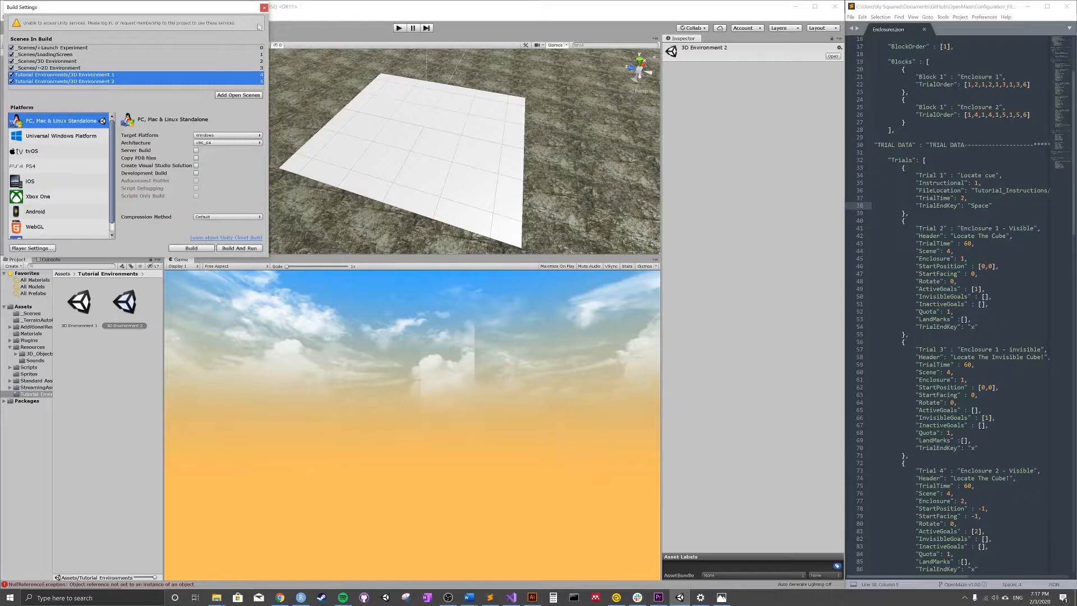
{"action": "left_click", "coordinate": [264, 8]}
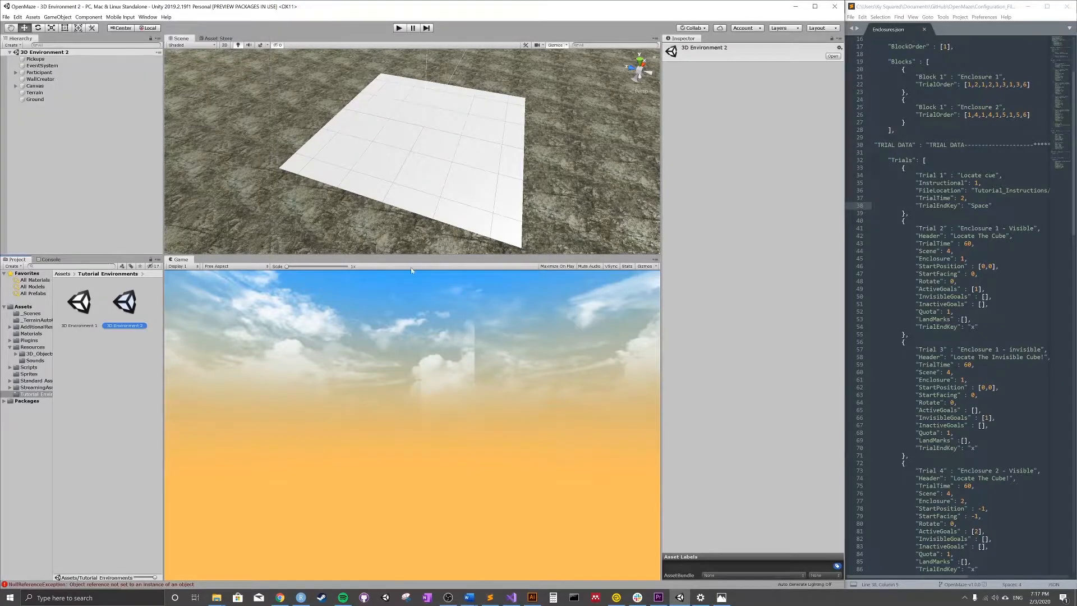
Step: Open the +Launch Experiment scene from the _Scenes folder
{"action": "left_click", "coordinate": [32, 314]}
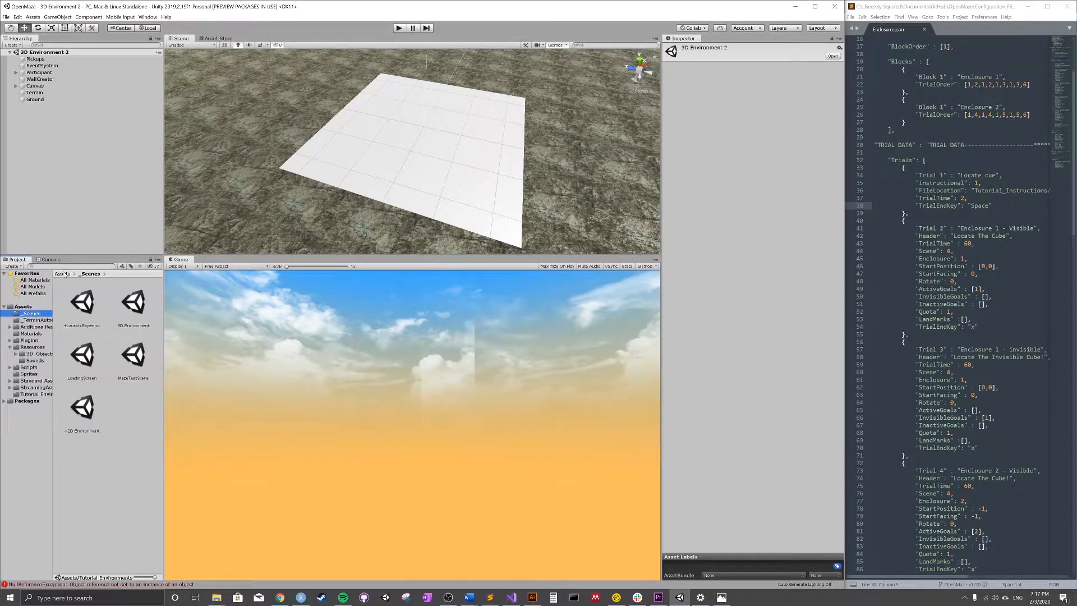
{"action": "double_click", "coordinate": [82, 303]}
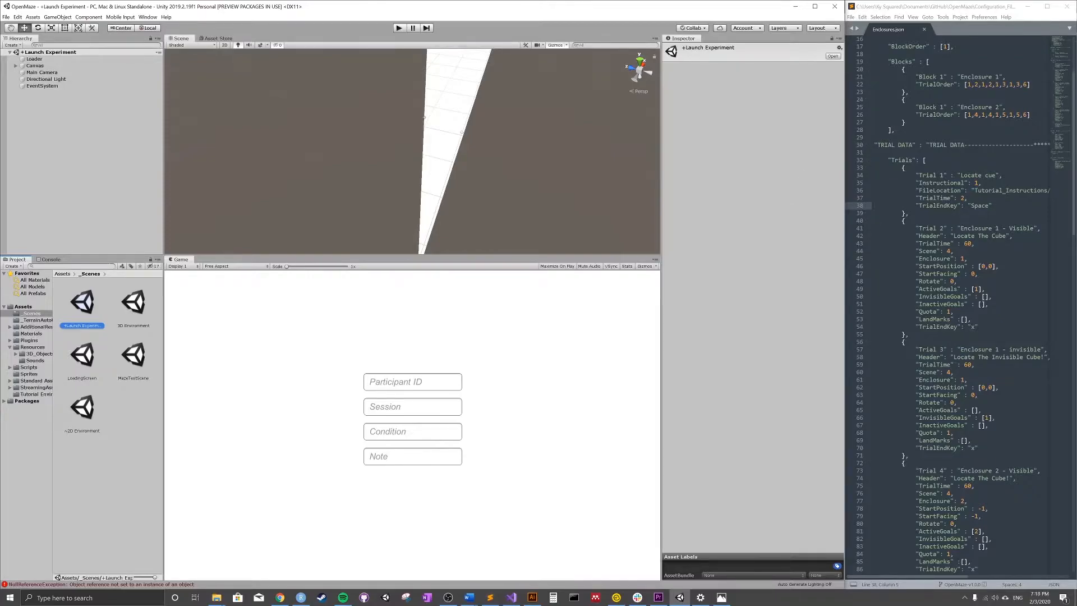
Step: Examine the trial definitions in Enclosures.json, comparing the instructional trial with the visible and invisible cube trials
{"action": "scroll", "coordinate": [960, 304], "scroll_direction": "up", "scroll_amount": 2}
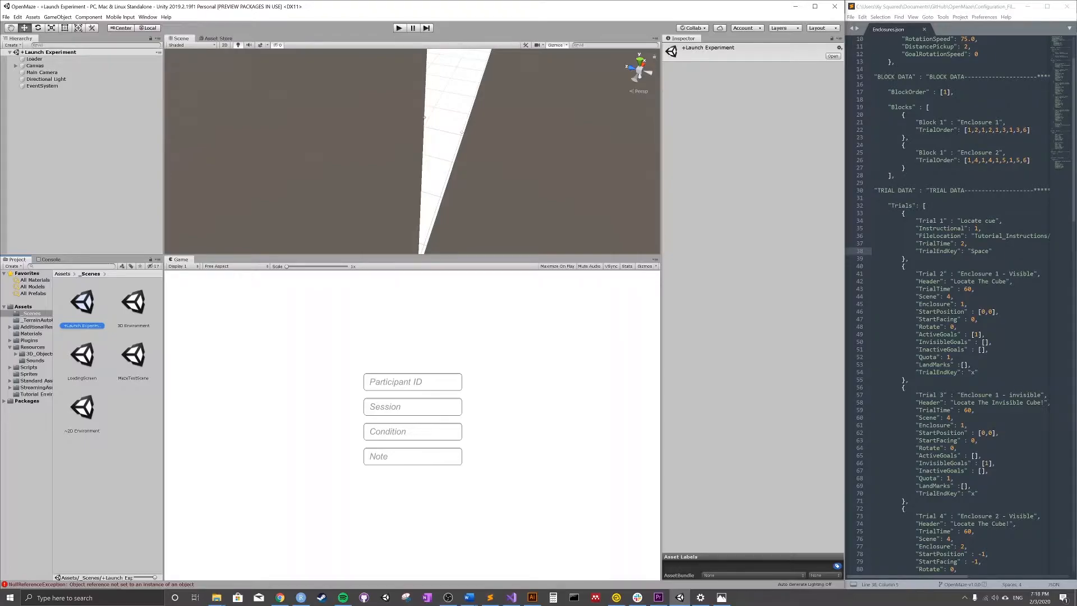
{"action": "left_click_drag", "start_coordinate": [910, 259], "coordinate": [875, 213]}
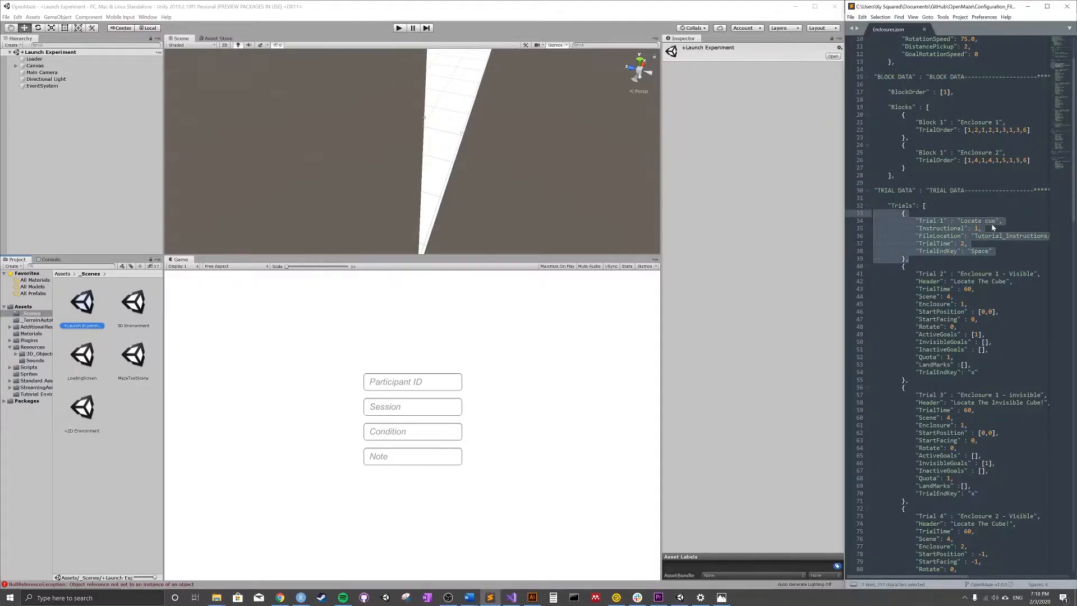
{"action": "left_click", "coordinate": [906, 238]}
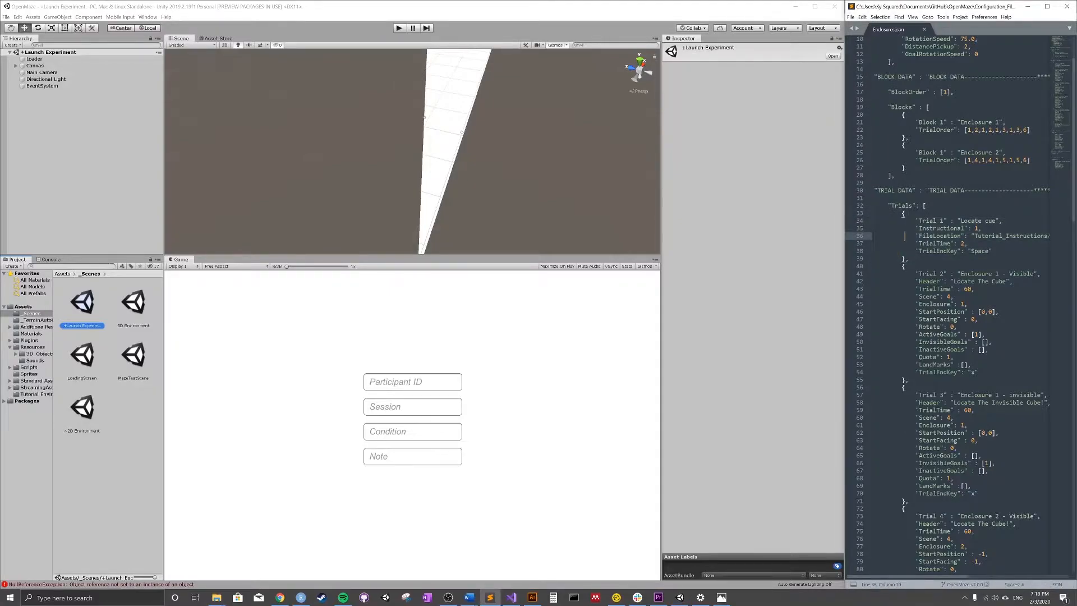
{"action": "left_click_drag", "start_coordinate": [874, 266], "coordinate": [909, 382]}
{"action": "left_click", "coordinate": [890, 243]}
{"action": "left_click_drag", "start_coordinate": [910, 501], "coordinate": [876, 387]}
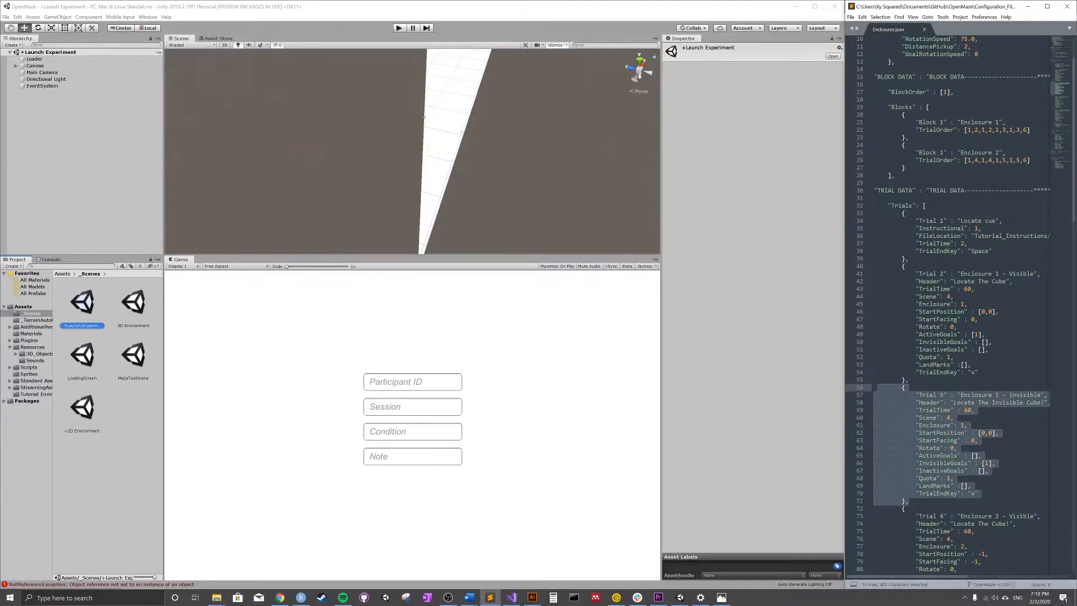
{"action": "left_click", "coordinate": [932, 304]}
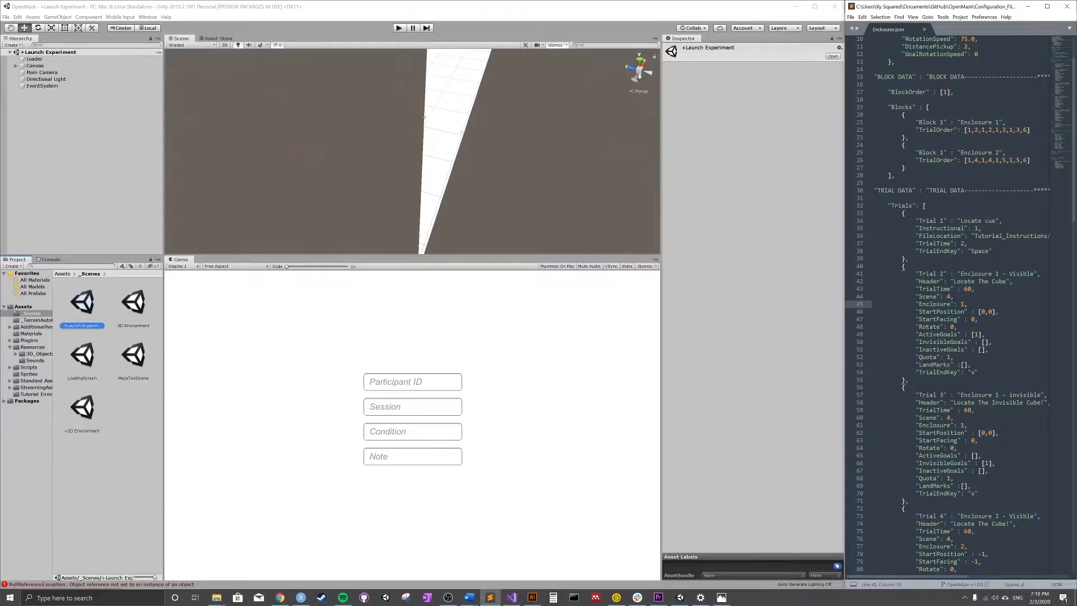
{"action": "scroll", "coordinate": [959, 304], "scroll_direction": "down", "scroll_amount": 19}
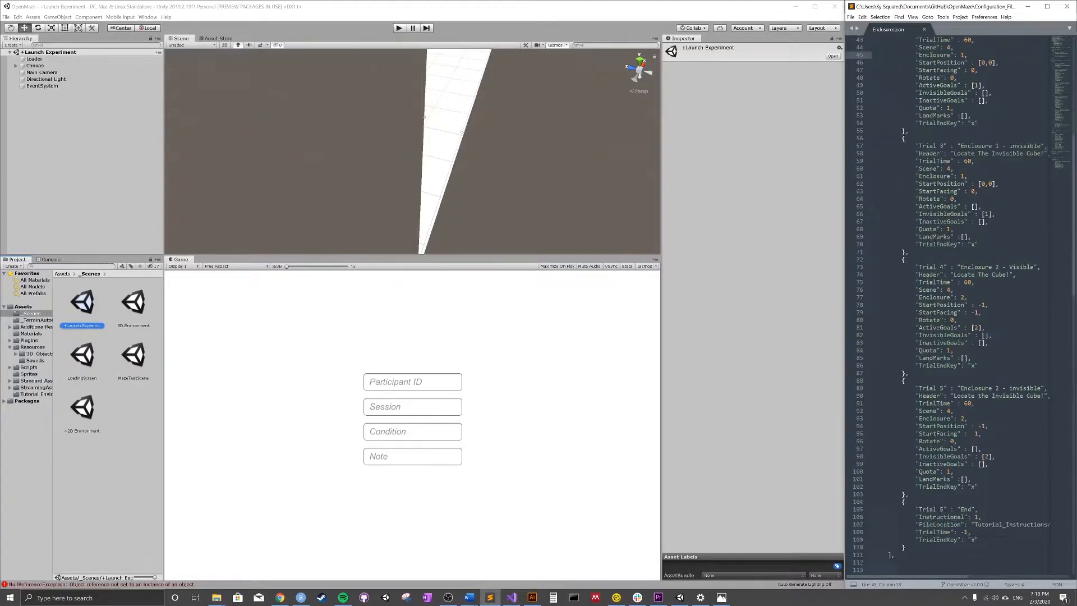
{"action": "scroll", "coordinate": [960, 304], "scroll_direction": "up", "scroll_amount": 17}
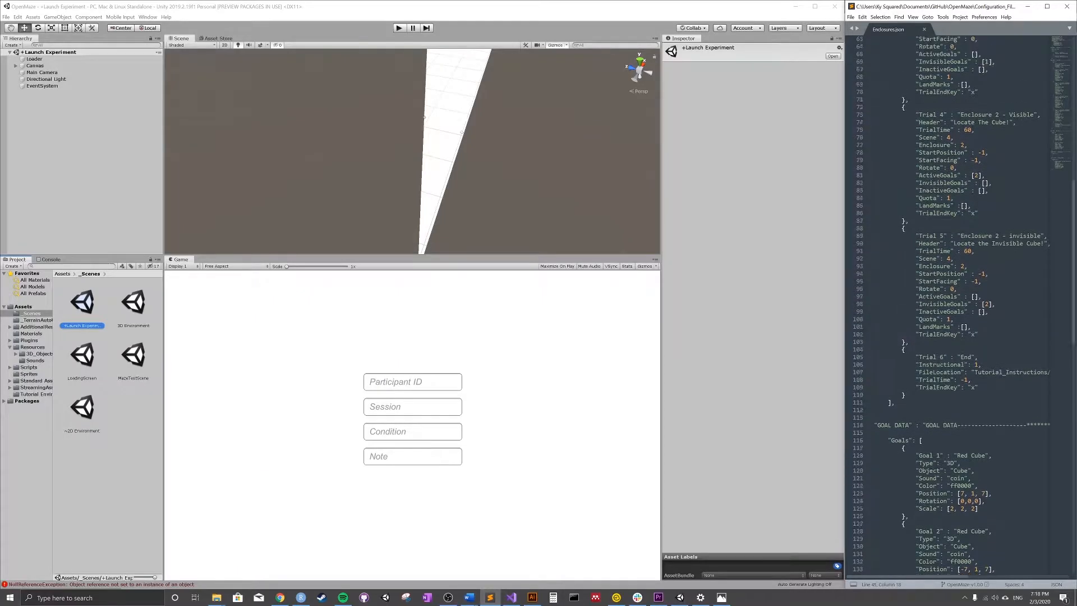
Step: Examine the Enclosure parameter of Trial 2 and the matching definition in the Enclosures section of the file
{"action": "left_click", "coordinate": [909, 244]}
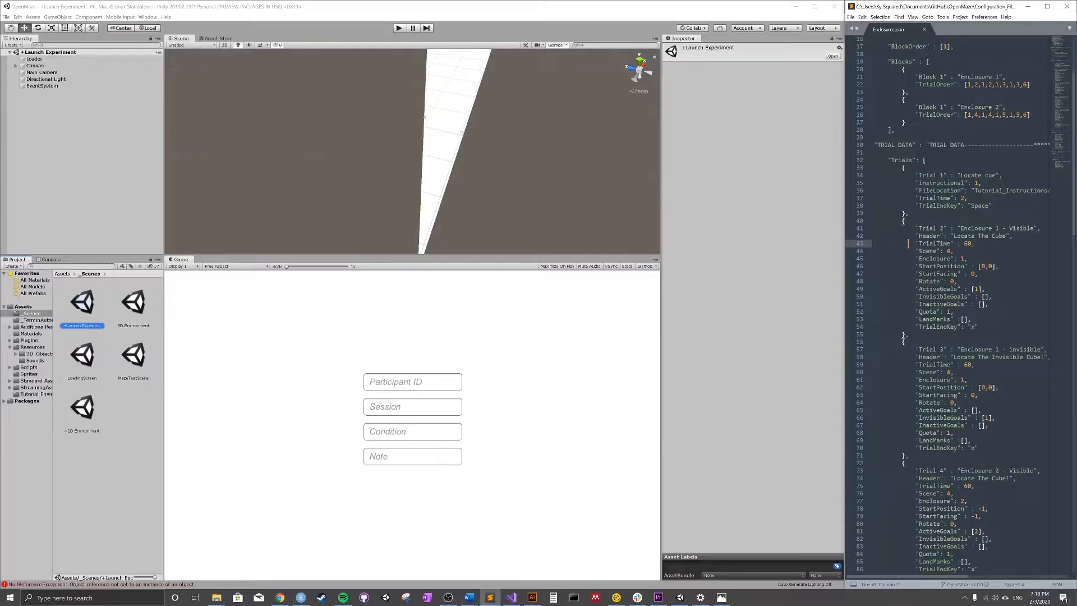
{"action": "left_click_drag", "start_coordinate": [967, 258], "coordinate": [873, 259]}
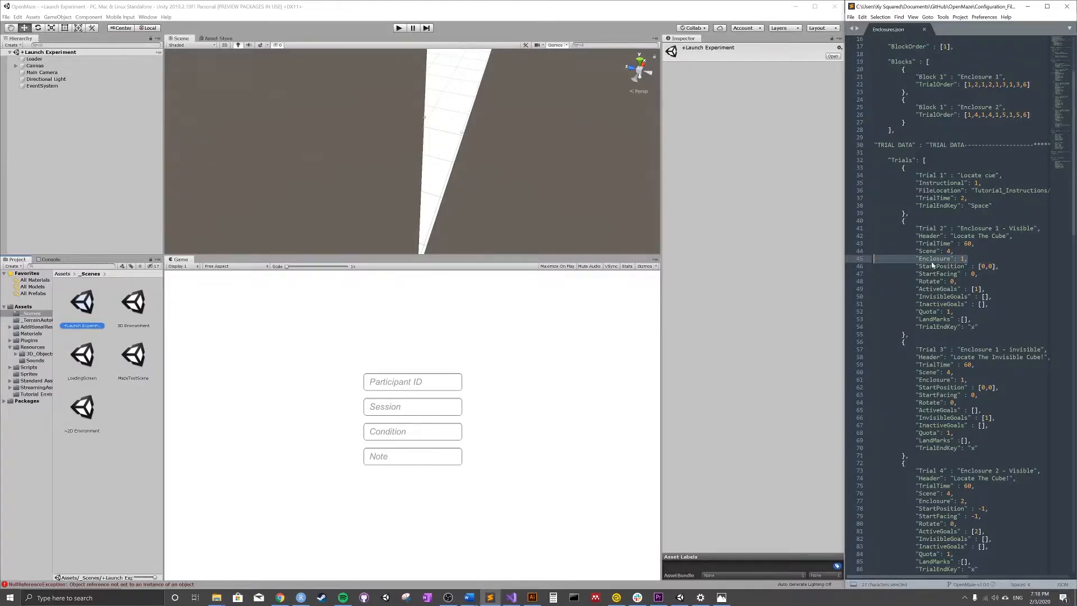
{"action": "left_click", "coordinate": [988, 229]}
{"action": "left_click_drag", "start_coordinate": [967, 258], "coordinate": [961, 259]}
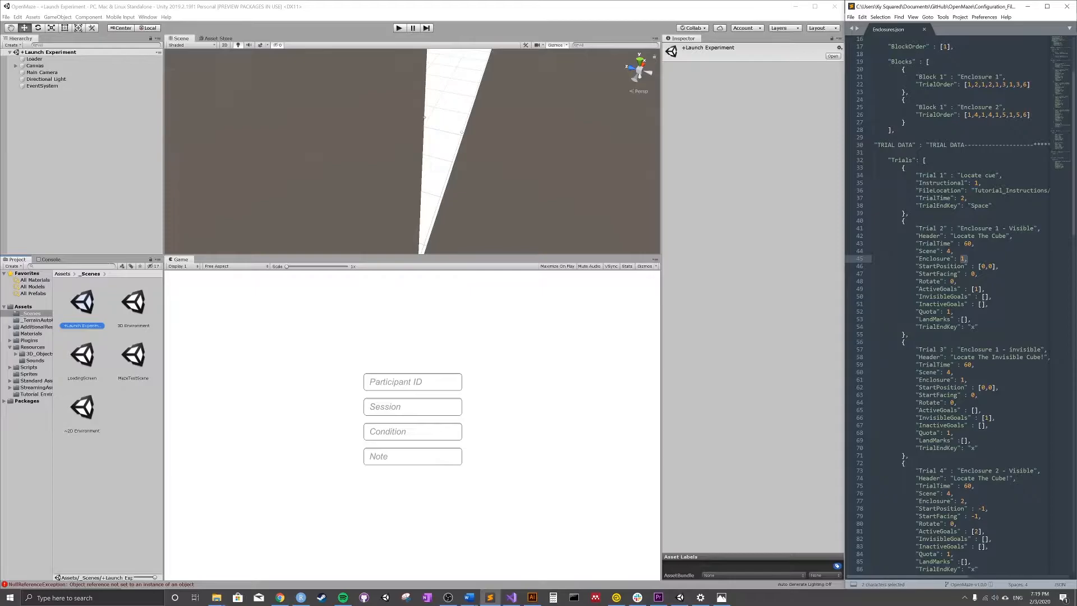
{"action": "scroll", "coordinate": [959, 302], "scroll_direction": "down", "scroll_amount": 15}
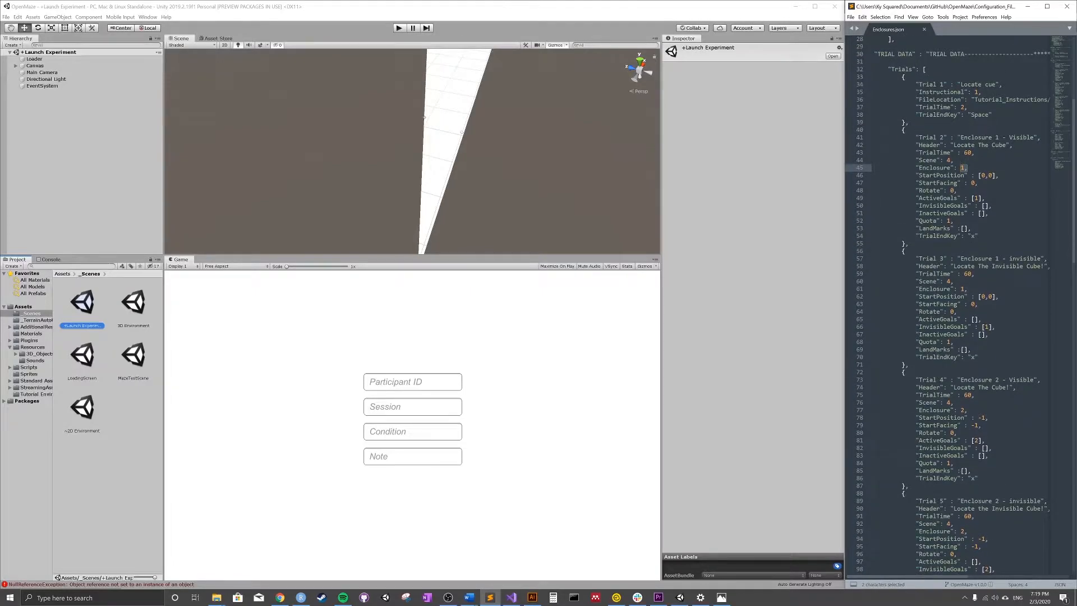
{"action": "scroll", "coordinate": [959, 303], "scroll_direction": "down", "scroll_amount": 10}
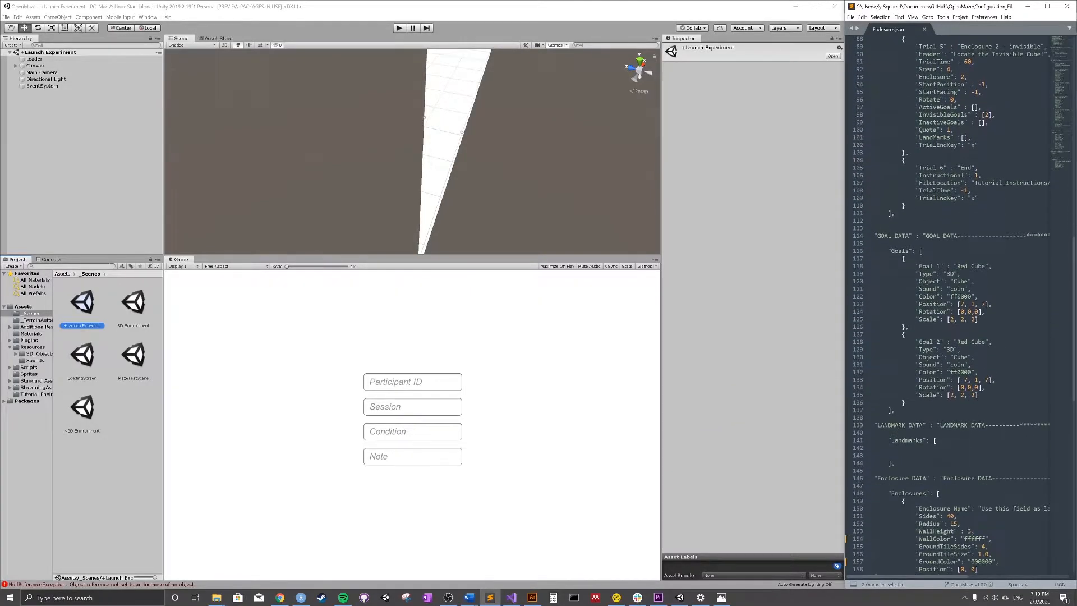
{"action": "scroll", "coordinate": [959, 302], "scroll_direction": "down", "scroll_amount": 4}
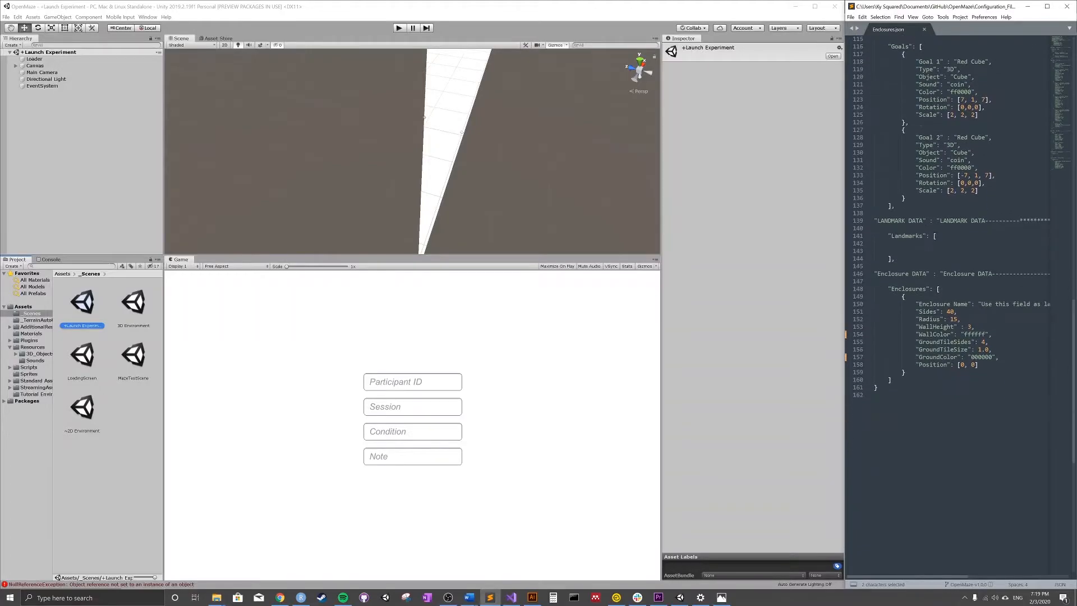
{"action": "left_click_drag", "start_coordinate": [908, 372], "coordinate": [873, 296]}
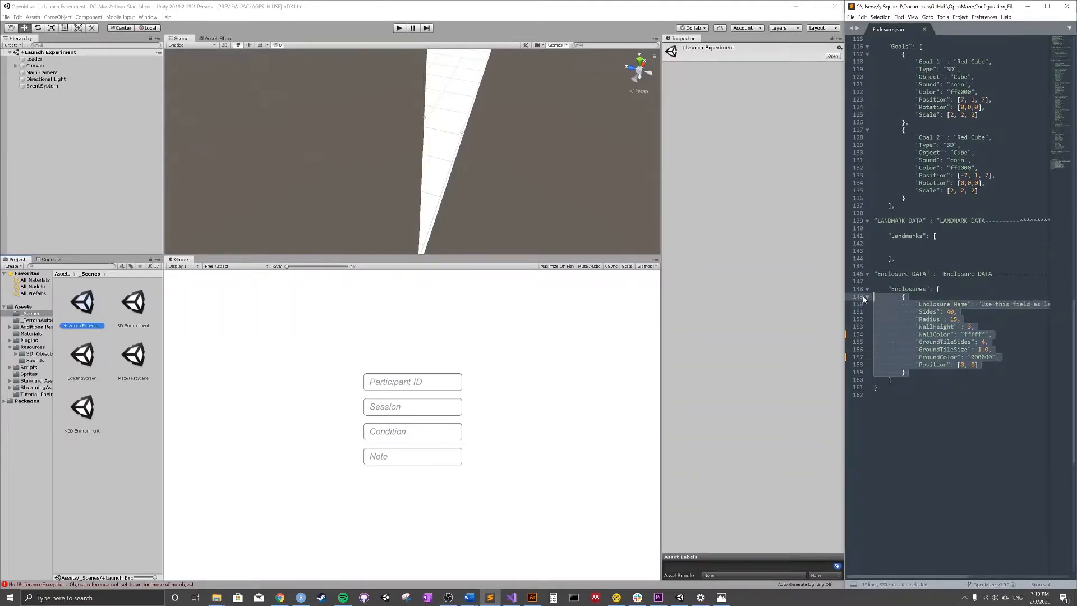
{"action": "left_click", "coordinate": [926, 304]}
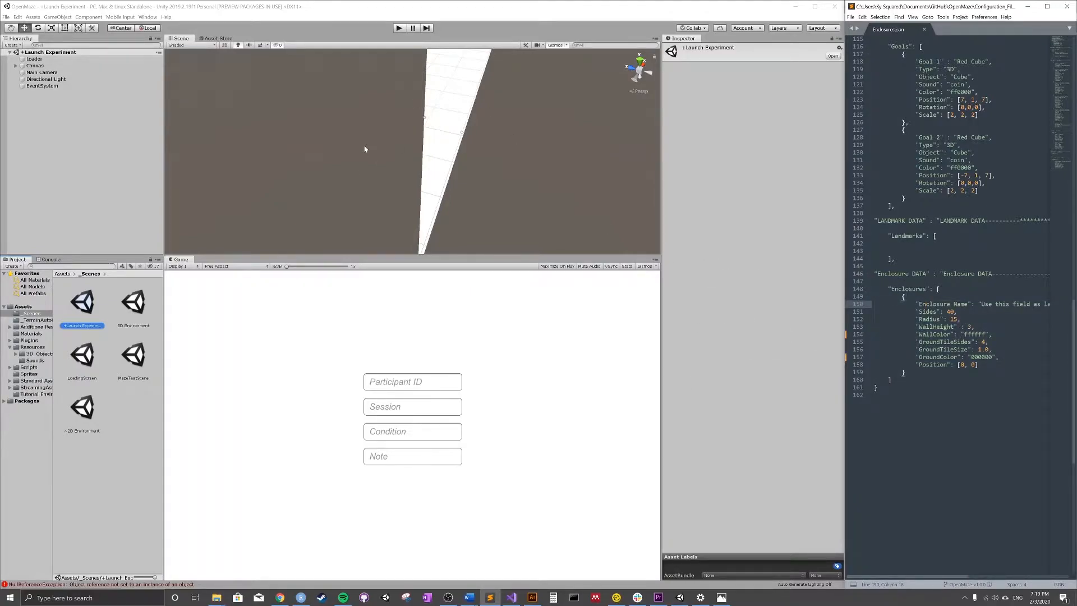
Step: Run the scene and load the Enclosures configuration file from Tutorials, Step 3 - Experiment Configuration
{"action": "left_click", "coordinate": [397, 29]}
{"action": "left_click", "coordinate": [397, 29]}
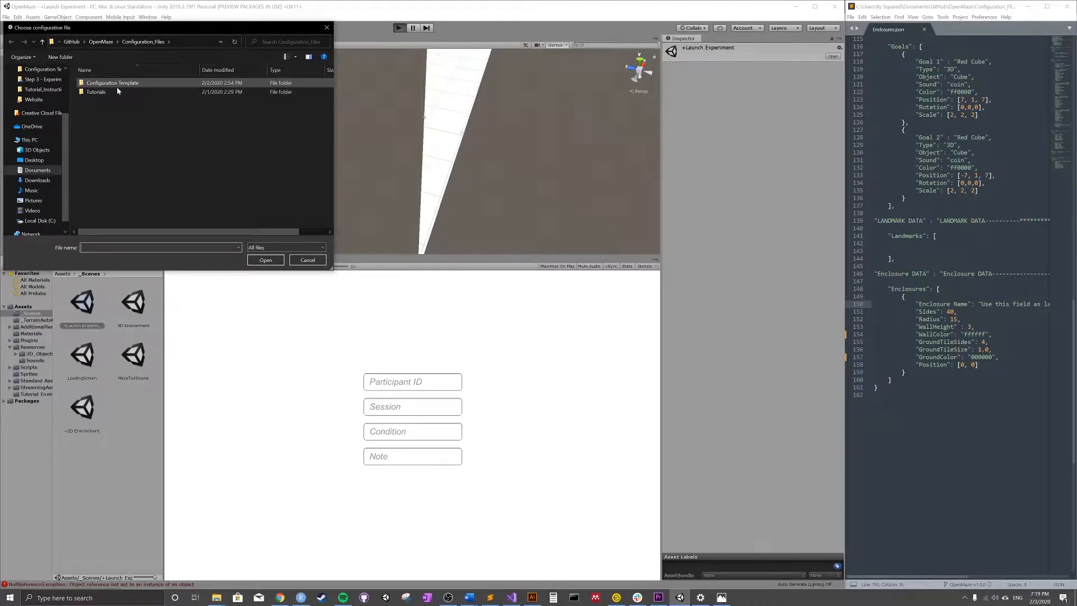
{"action": "double_click", "coordinate": [96, 91]}
{"action": "double_click", "coordinate": [124, 101]}
{"action": "left_click", "coordinate": [106, 110]}
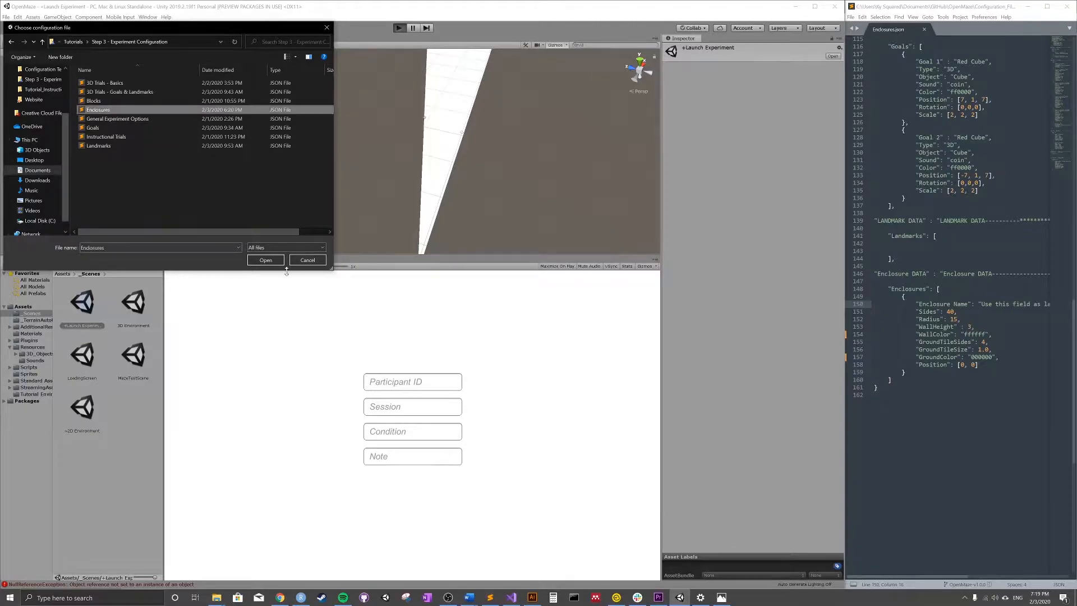
{"action": "left_click", "coordinate": [274, 261]}
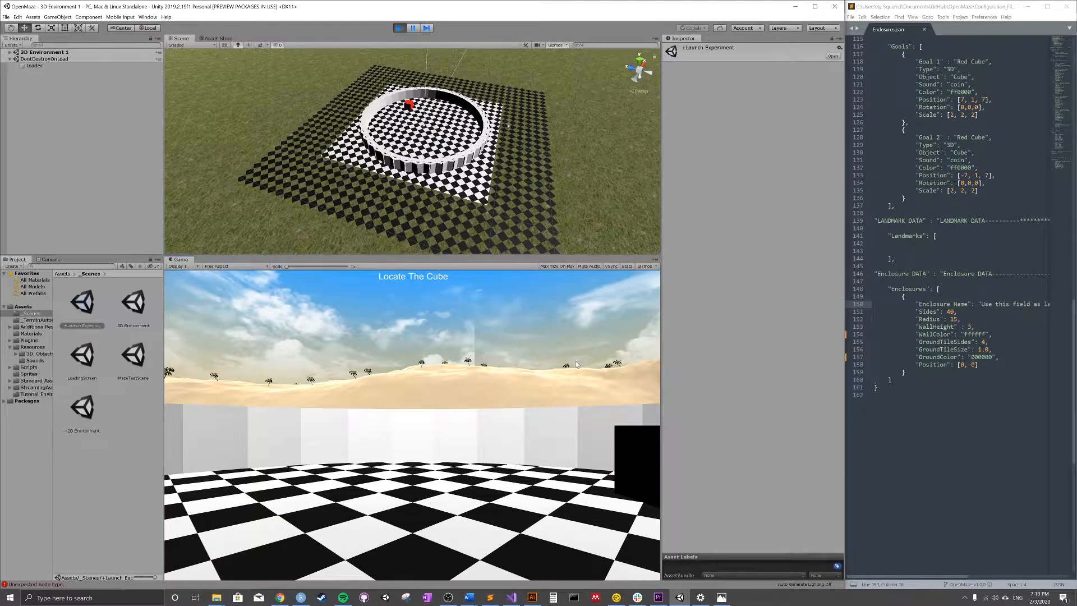
Step: Look around the circular enclosure and walk the participant to the red cube to complete the trial
{"action": "key", "text": "Right"}
{"action": "key", "text": "Down"}
{"action": "key", "text": "Up"}
{"action": "key", "text": "Down"}
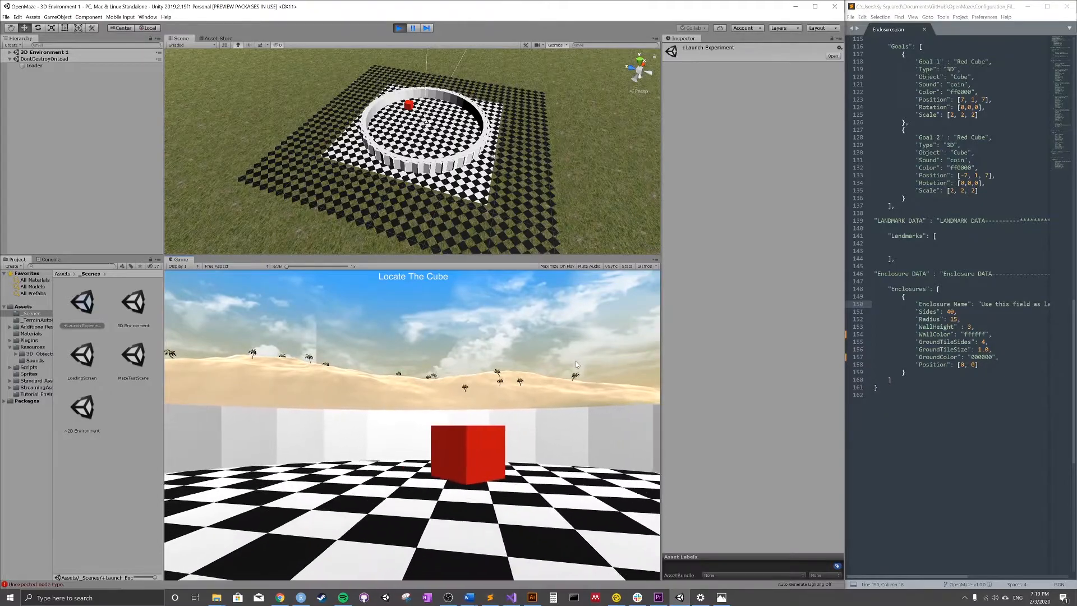
{"action": "key", "text": "Right"}
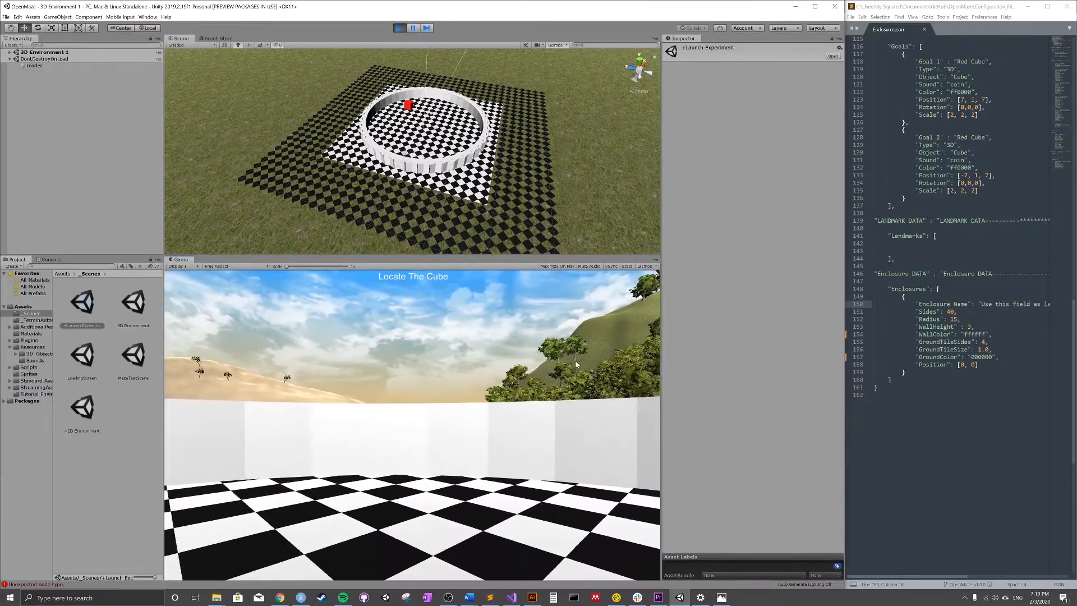
{"action": "key", "text": "Left"}
{"action": "key", "text": "Down"}
{"action": "key", "text": "Up"}
{"action": "key", "text": "Up"}
{"action": "key", "text": "Up"}
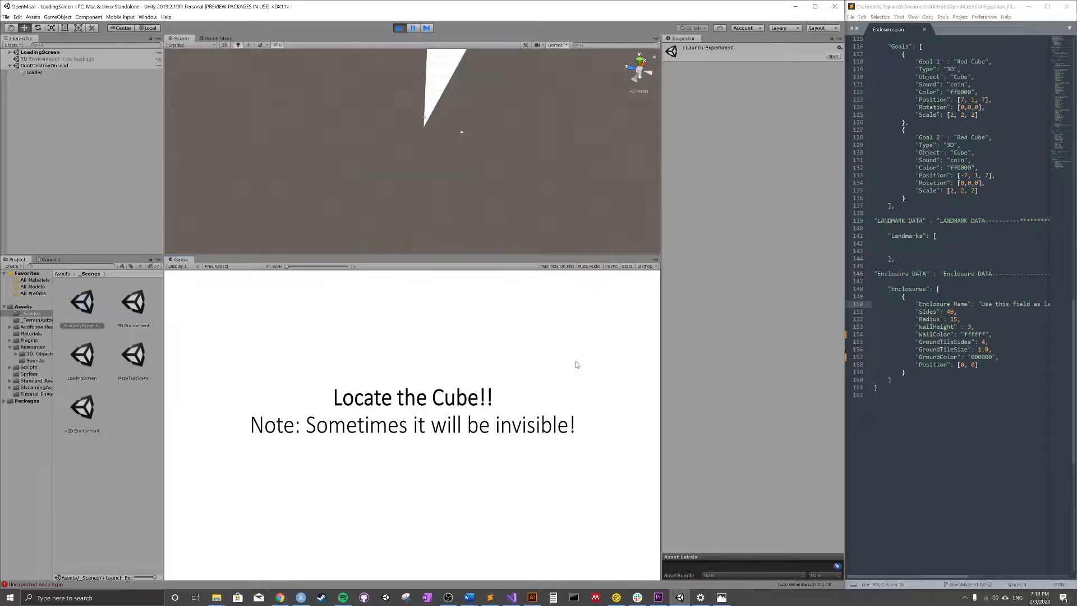
Step: Turn and walk toward the red cube in the new trial, and pause the game in front of it
{"action": "key", "text": "Right"}
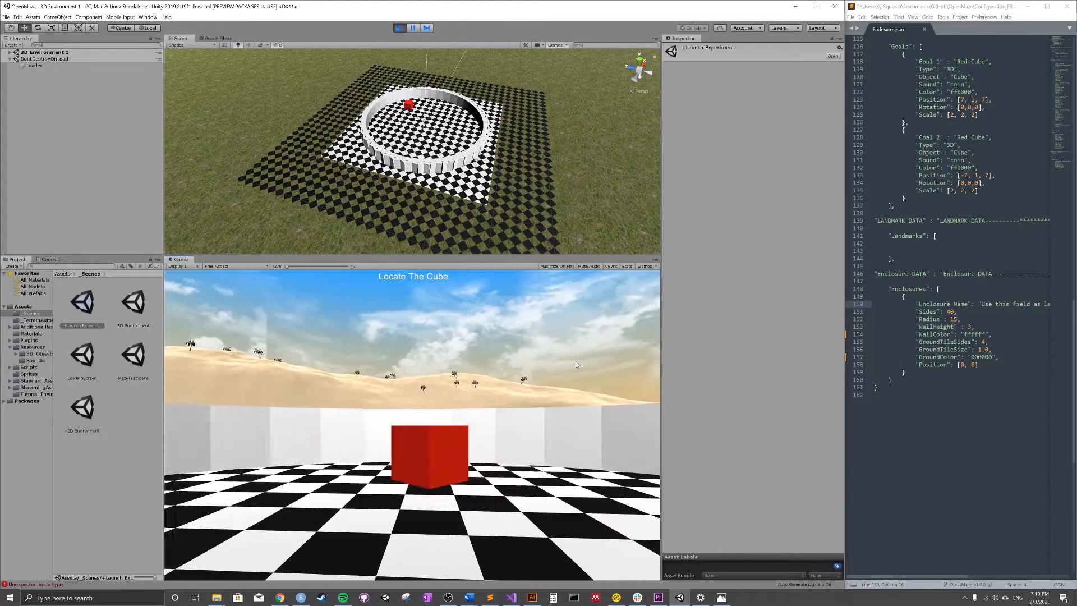
{"action": "key", "text": "Up"}
{"action": "key", "text": "Left"}
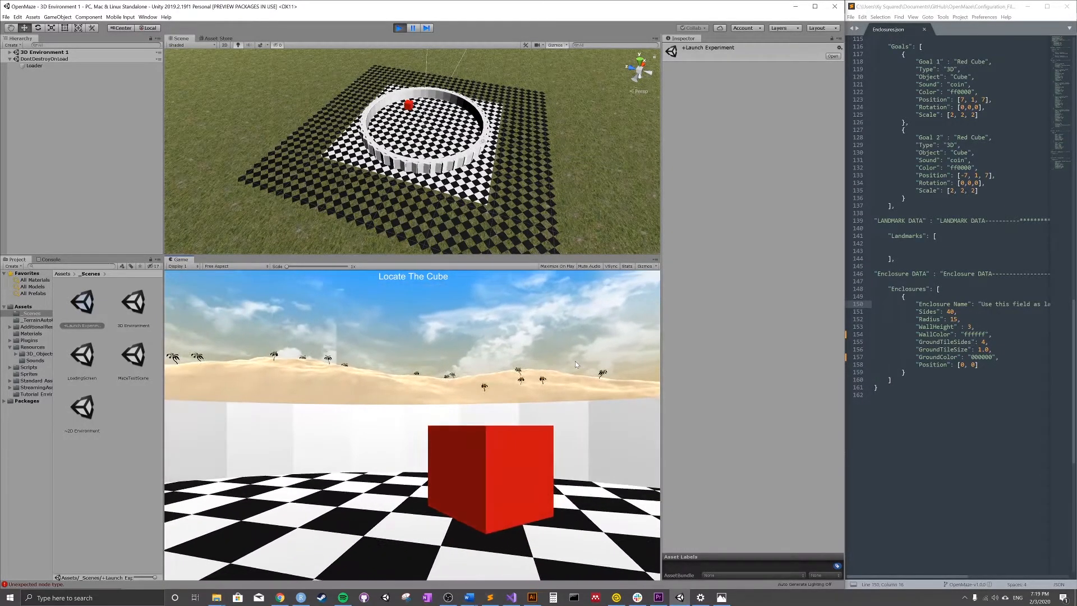
{"action": "left_click", "coordinate": [413, 28]}
Step: Widen the configuration file editor, set the enclosure's Sides value to 4, and save the file
{"action": "left_click_drag", "start_coordinate": [844, 302], "coordinate": [757, 300]}
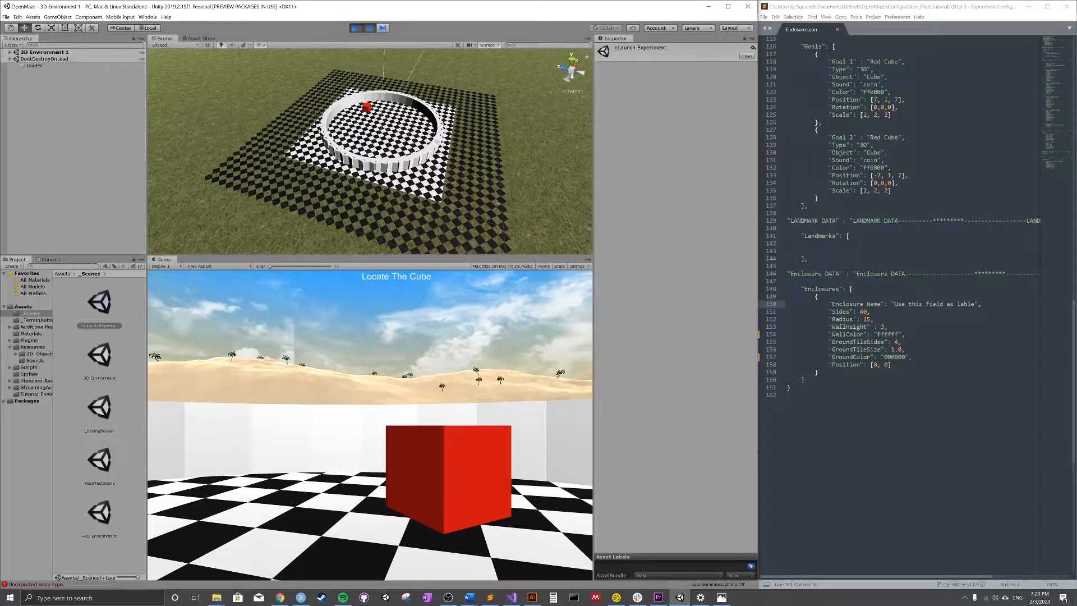
{"action": "left_click", "coordinate": [866, 311]}
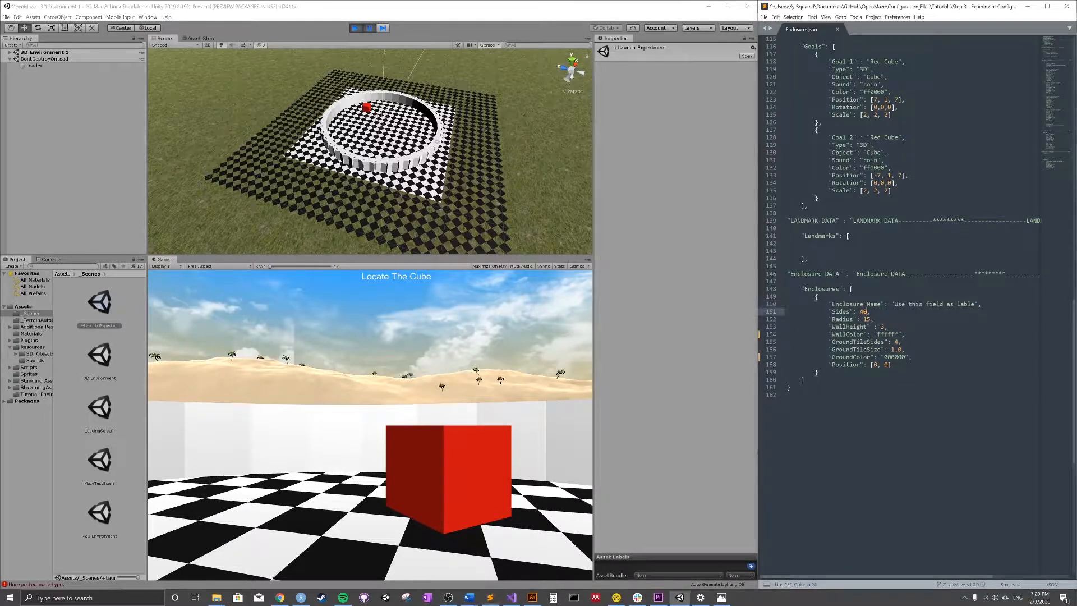
{"action": "key", "text": "BackSpace"}
{"action": "key", "text": "ctrl+s"}
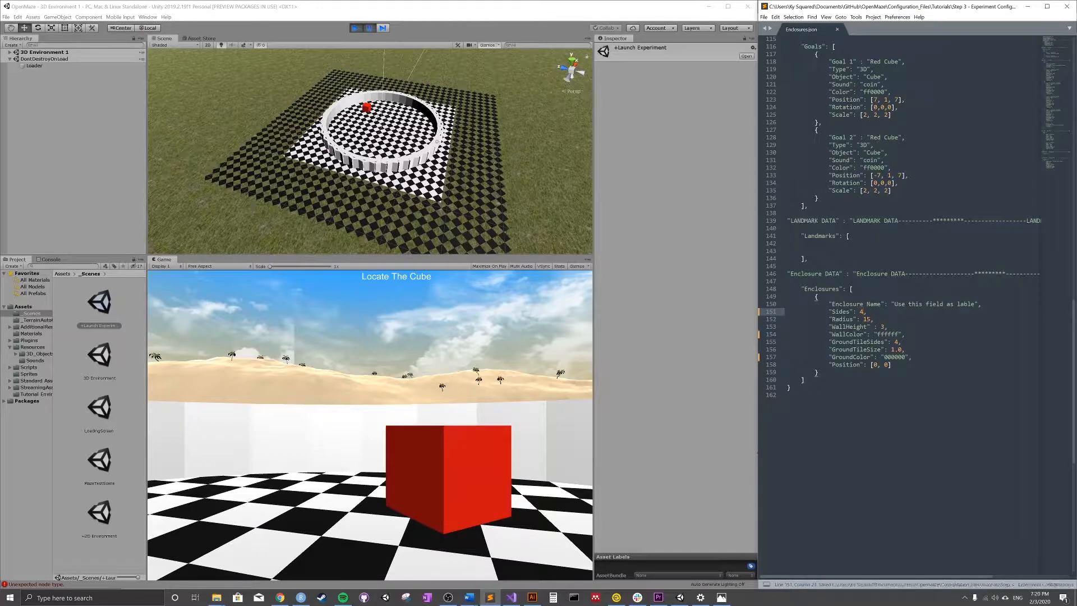
Step: Restart the launch scene and load the Enclosures file from Tutorials, Step 3 - Experiment Configuration
{"action": "left_click", "coordinate": [355, 29]}
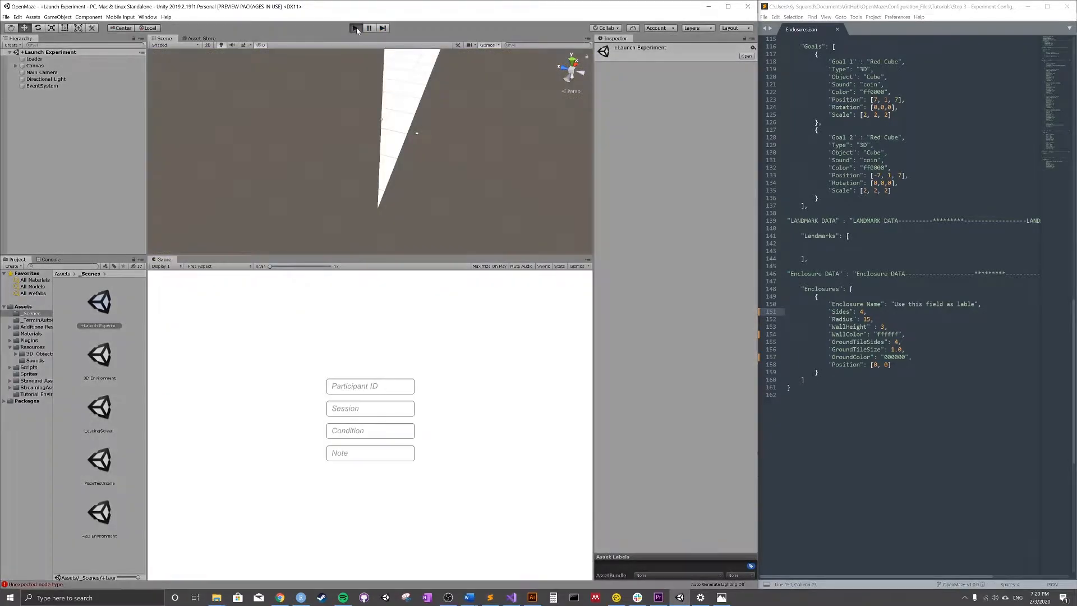
{"action": "left_click", "coordinate": [355, 29]}
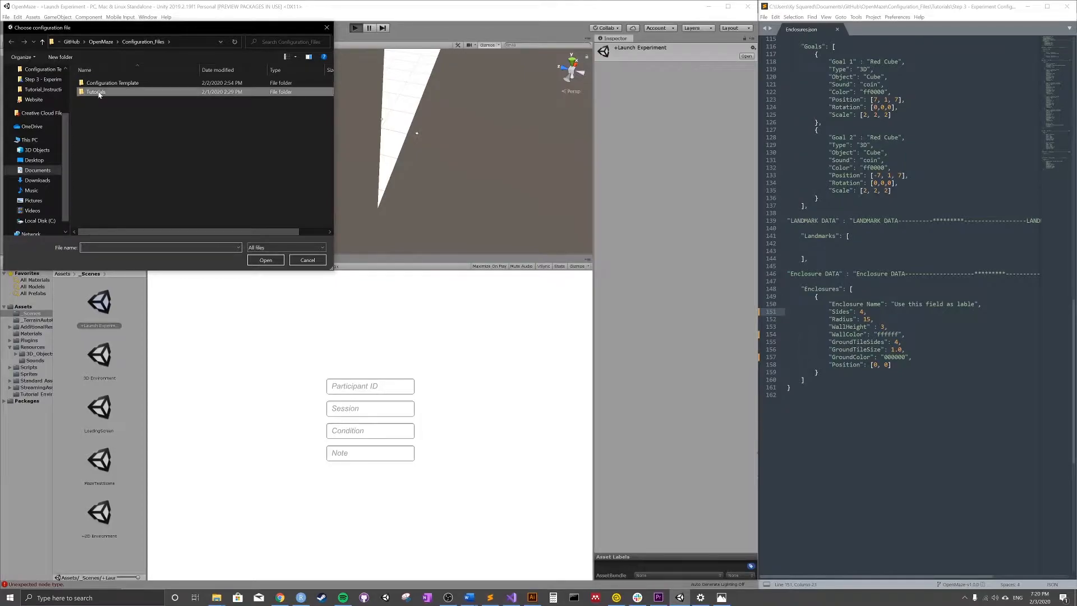
{"action": "double_click", "coordinate": [96, 92]}
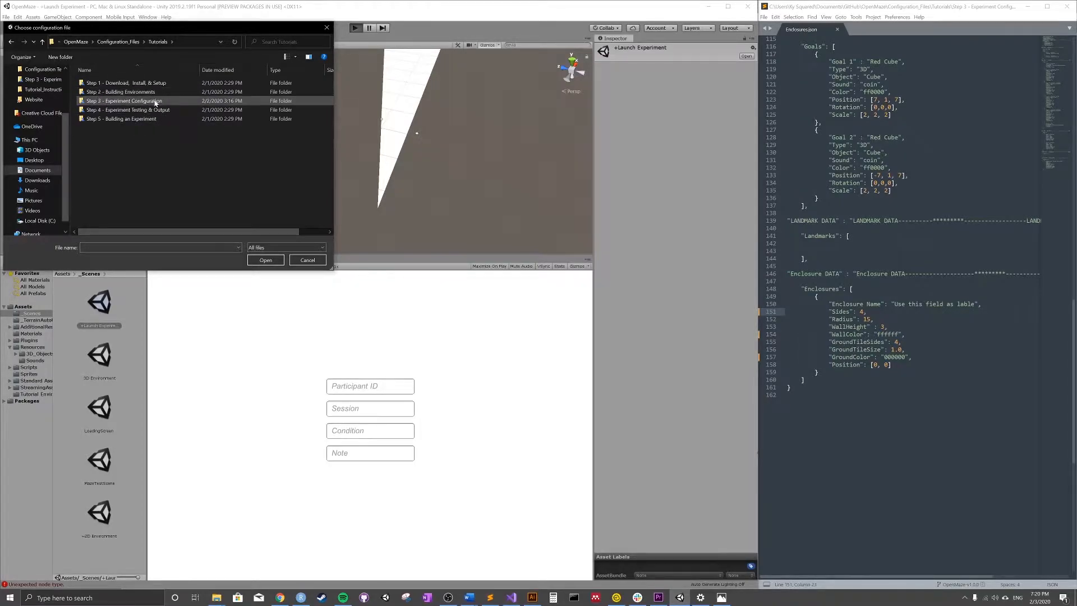
{"action": "double_click", "coordinate": [144, 101]}
{"action": "left_click", "coordinate": [125, 110]}
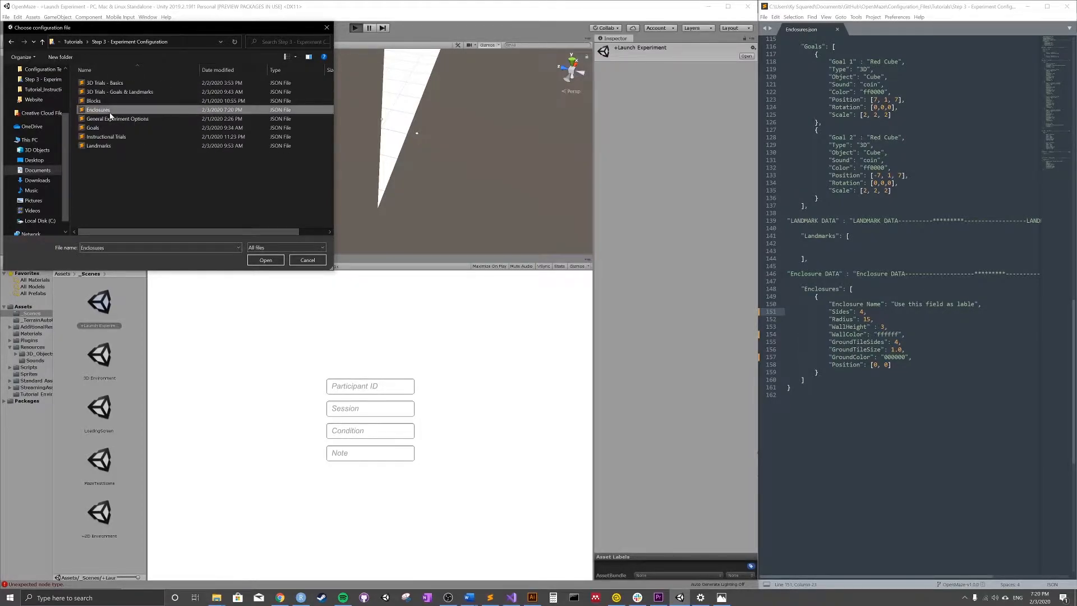
{"action": "left_click", "coordinate": [265, 260]}
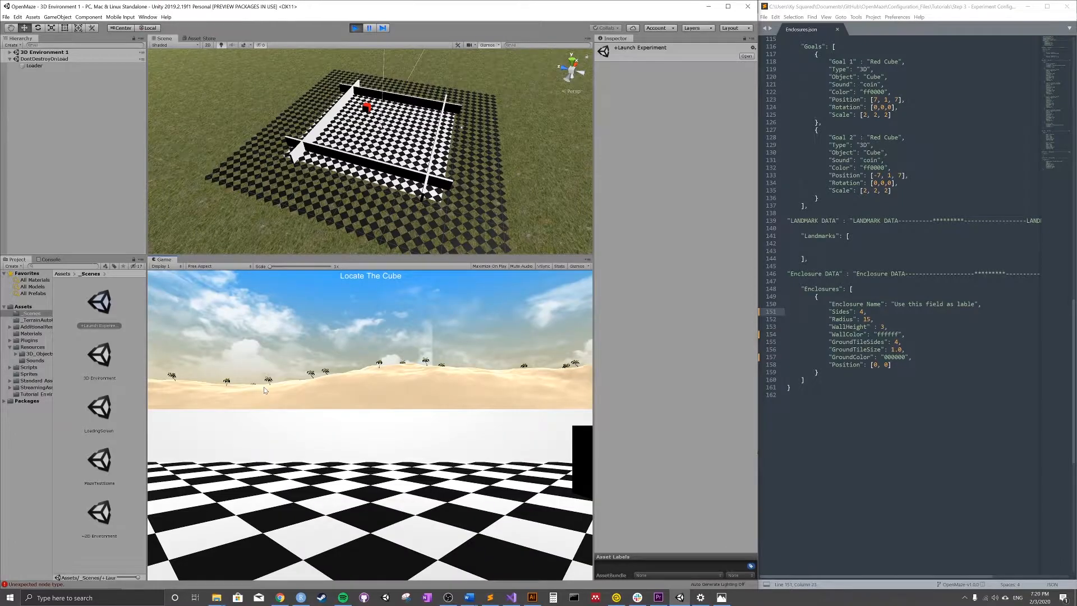
Step: Look around the four-sided enclosure from the participant's view, pause the game, and end the run
{"action": "key", "text": "Right"}
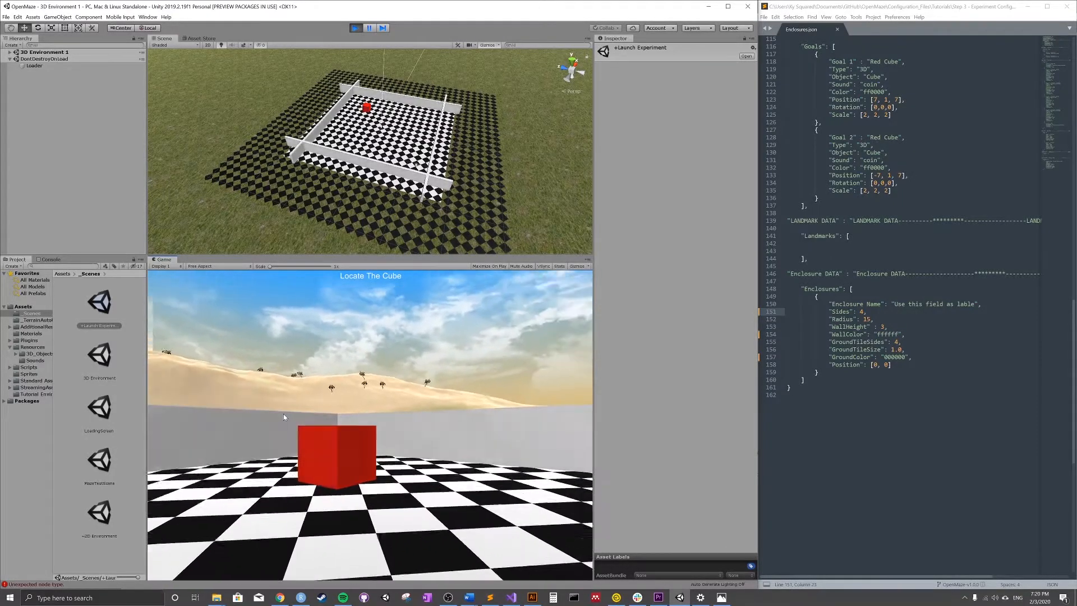
{"action": "key", "text": "Right"}
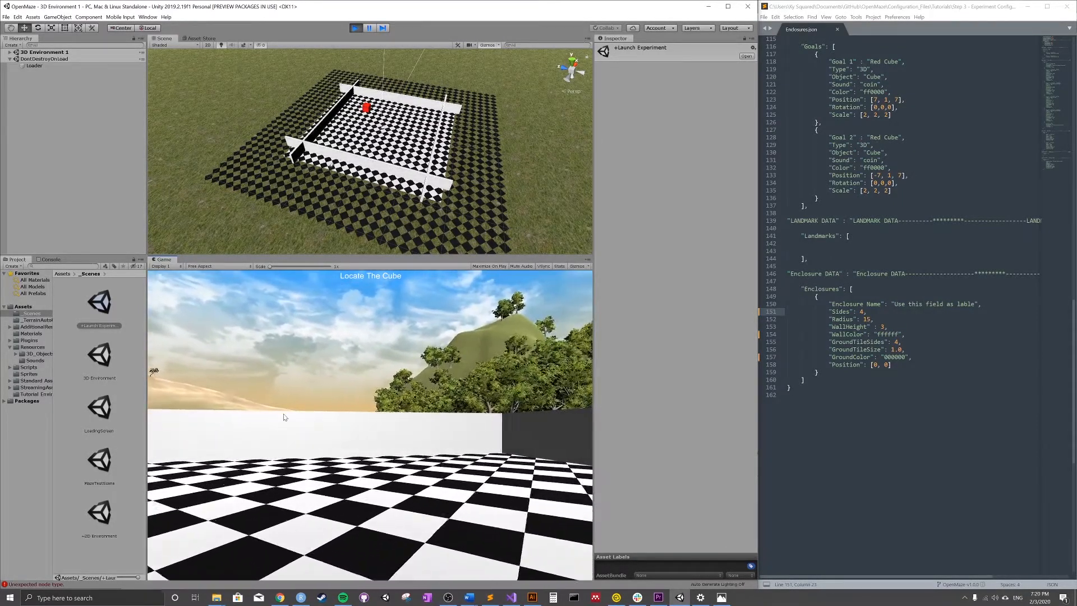
{"action": "key", "text": "Left"}
{"action": "key", "text": "Left"}
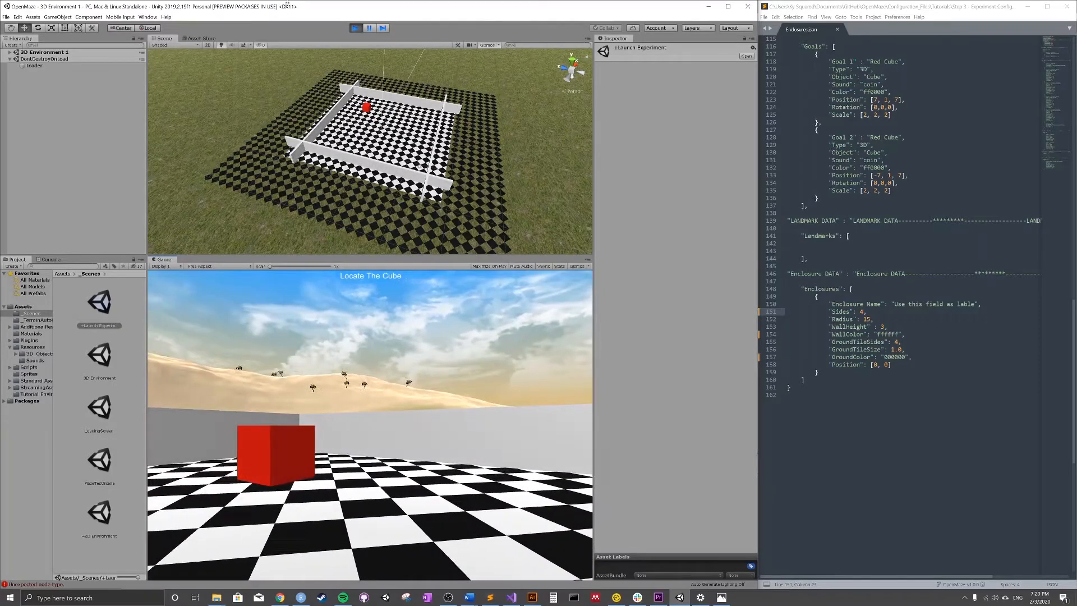
{"action": "left_click", "coordinate": [369, 27]}
{"action": "left_click", "coordinate": [357, 29]}
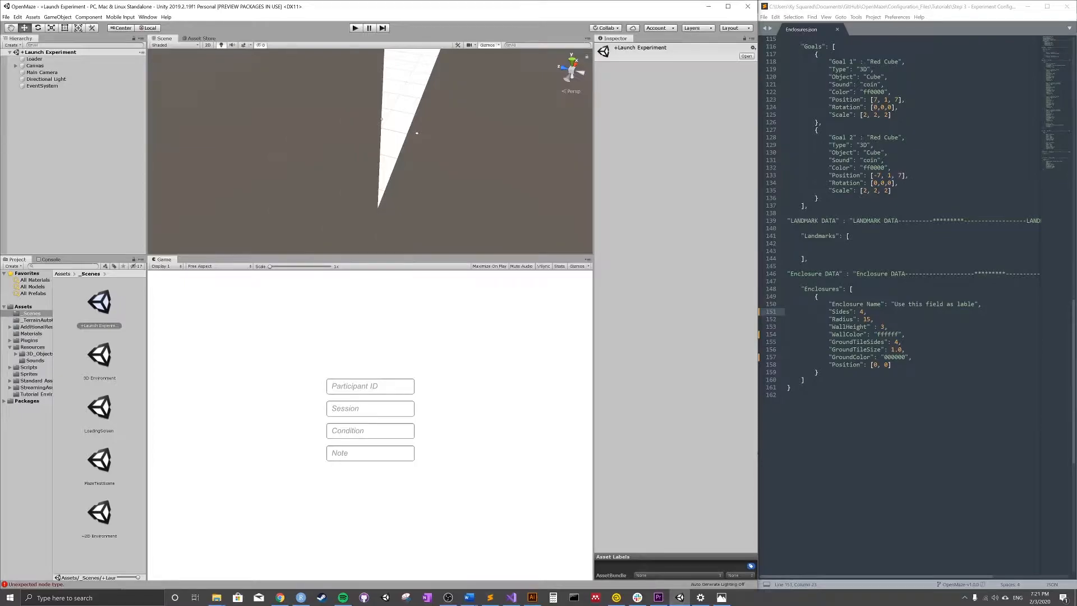
Step: Set the enclosure's Radius to 25 in the configuration file and save it
{"action": "left_click", "coordinate": [870, 319]}
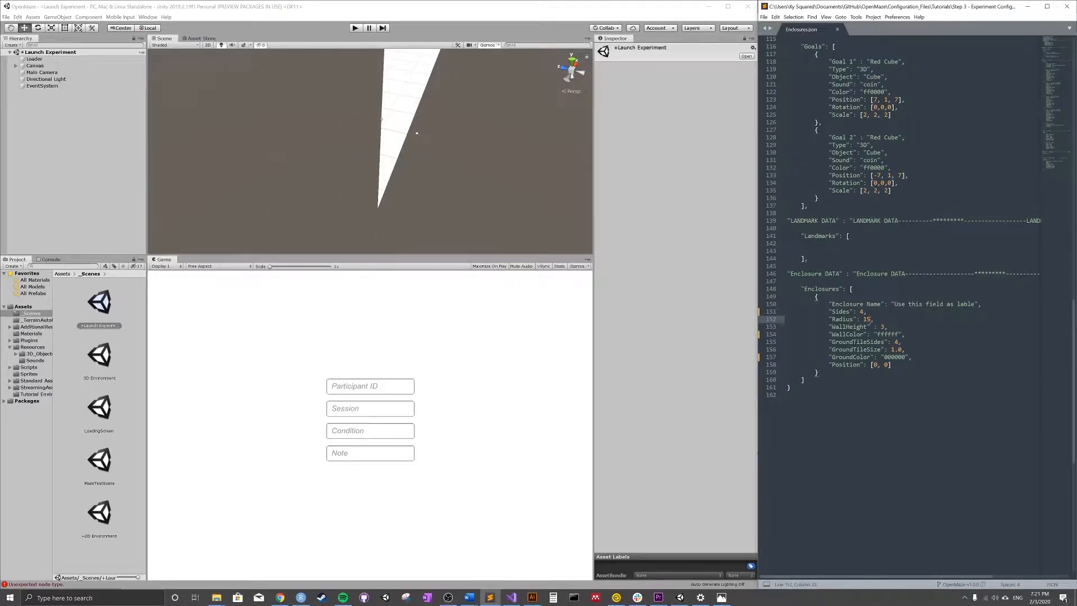
{"action": "key", "text": "BackSpace"}
{"action": "key", "text": "BackSpace"}
{"action": "type", "text": "25"}
{"action": "key", "text": "ctrl+s"}
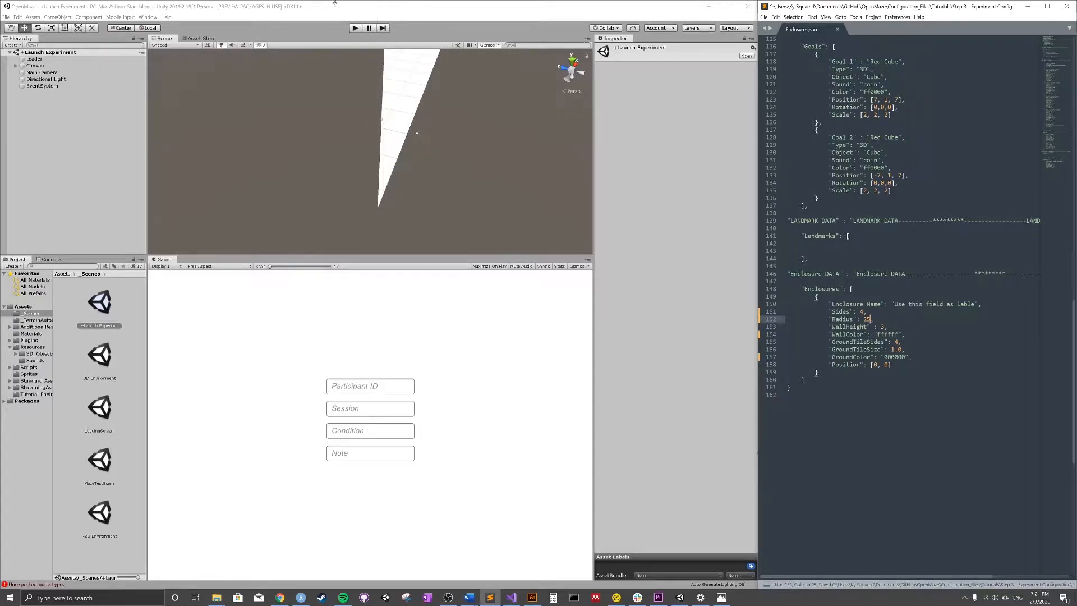
Step: Run the launch scene with the Enclosures configuration from Step 3 - Experiment Configuration to test the 25 radius
{"action": "left_click", "coordinate": [354, 29]}
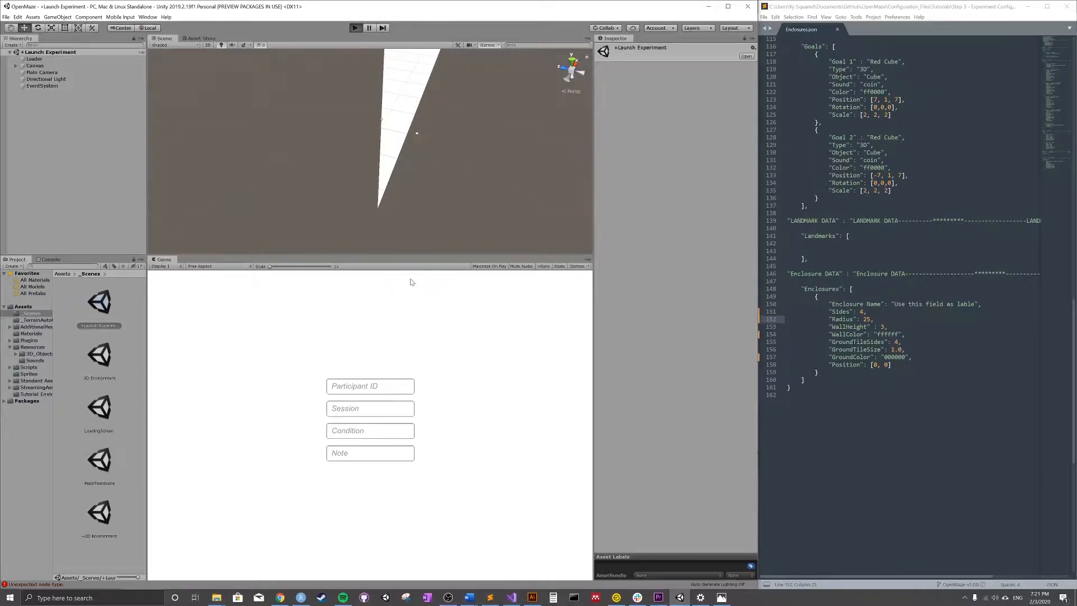
{"action": "double_click", "coordinate": [96, 91]}
{"action": "double_click", "coordinate": [135, 101]}
{"action": "left_click", "coordinate": [124, 110]}
{"action": "left_click", "coordinate": [265, 259]}
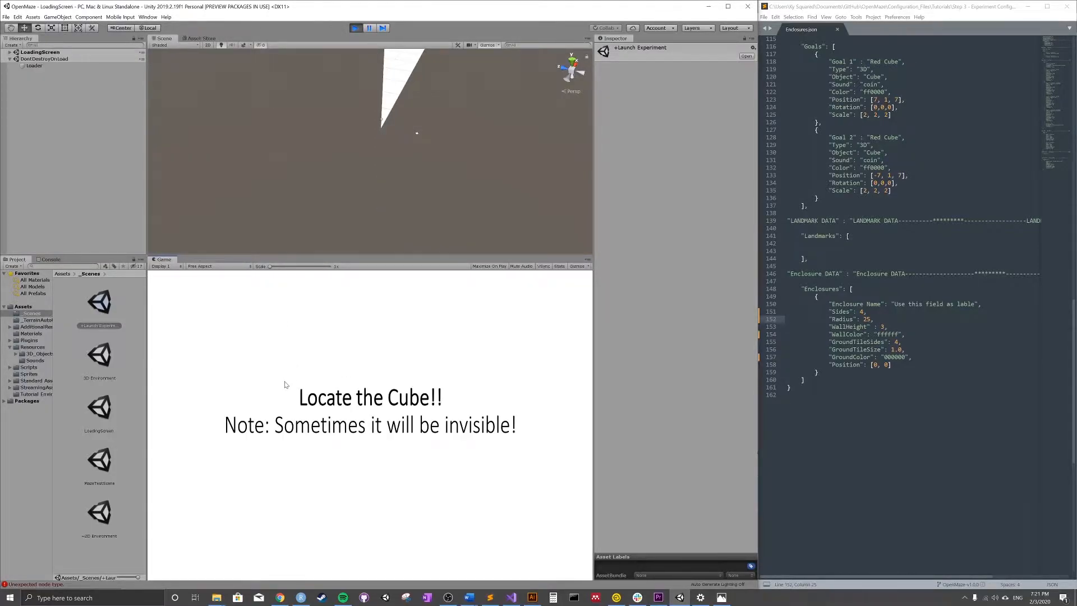
Step: Inspect the larger enclosure from the participant's view and in the Scene view, and stop the run
{"action": "key", "text": "Right"}
{"action": "key", "text": "Up"}
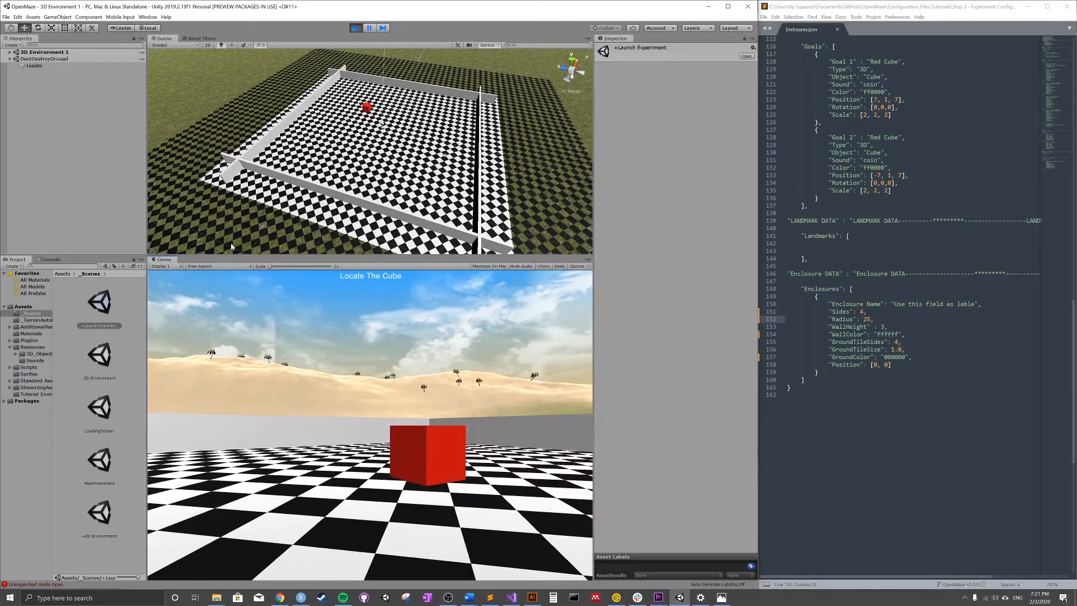
{"action": "scroll", "coordinate": [420, 118], "scroll_direction": "down", "scroll_amount": 5}
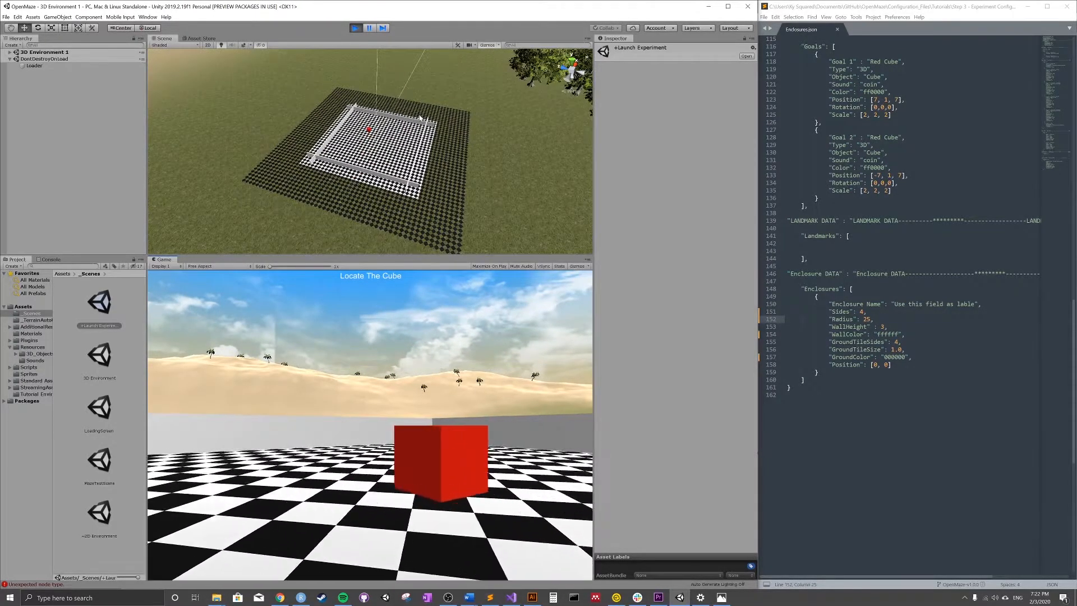
{"action": "key", "text": "Left"}
{"action": "key", "text": "Right"}
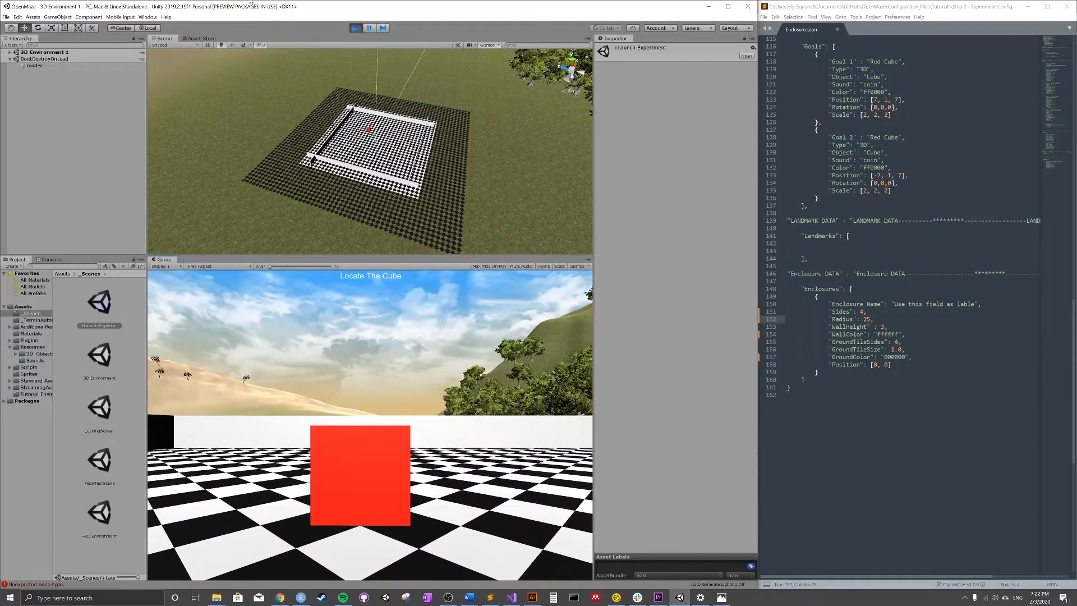
{"action": "left_click", "coordinate": [352, 28]}
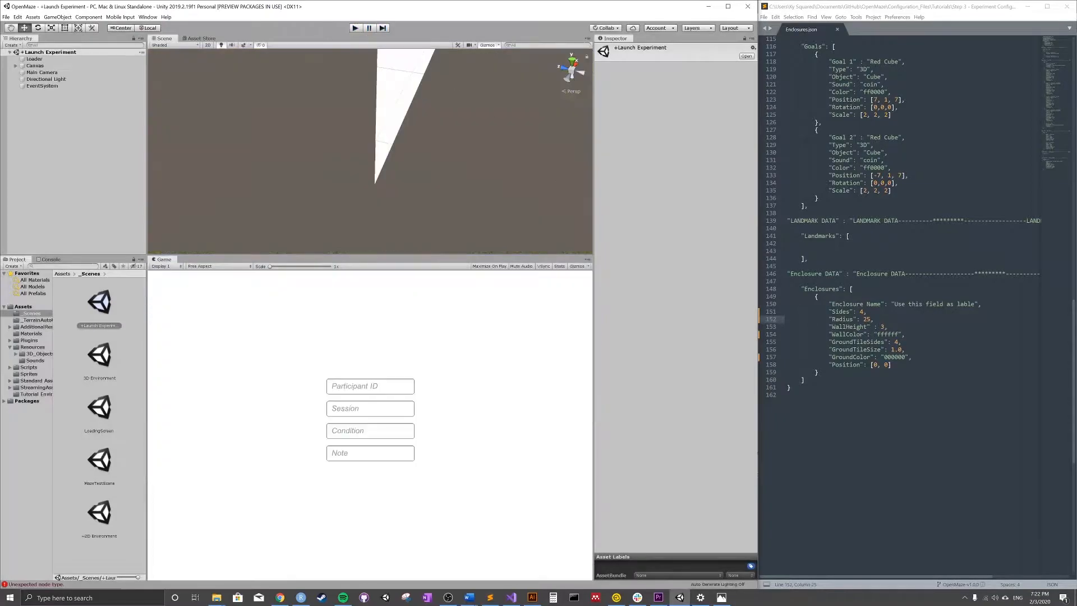
Step: Set the enclosure's WallHeight to 8 in the configuration file and save it
{"action": "left_click_drag", "start_coordinate": [888, 326], "coordinate": [828, 326]}
{"action": "left_click", "coordinate": [888, 326]}
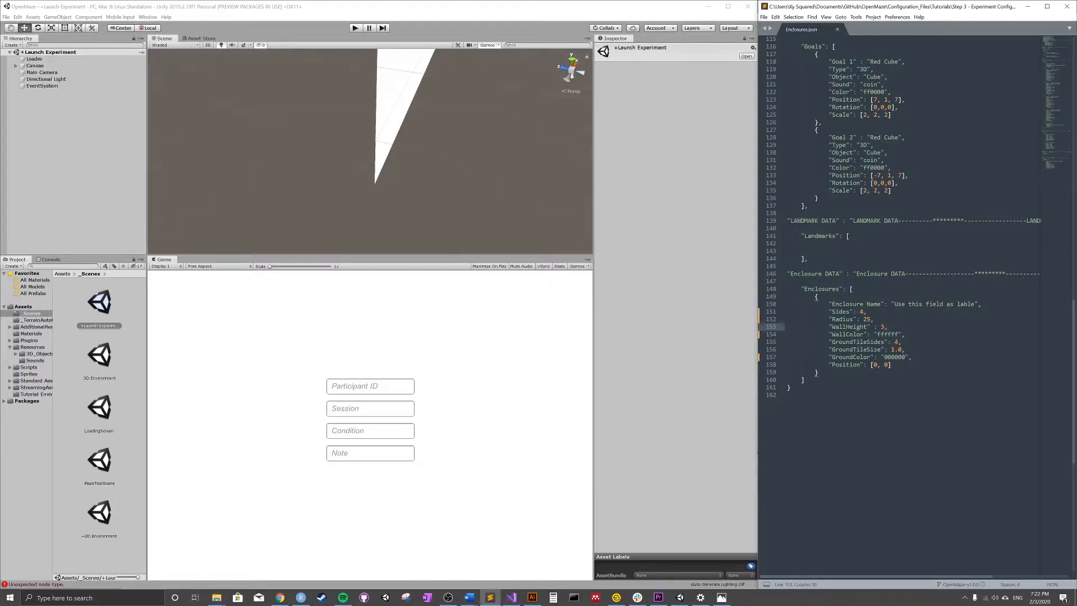
{"action": "key", "text": "BackSpace"}
{"action": "type", "text": "8"}
{"action": "left_click", "coordinate": [858, 341]}
{"action": "key", "text": "ctrl+s"}
Step: Start the launch scene and open the Enclosures configuration from the Step 3 tutorial folder to test the wall height of 8
{"action": "left_click", "coordinate": [355, 29]}
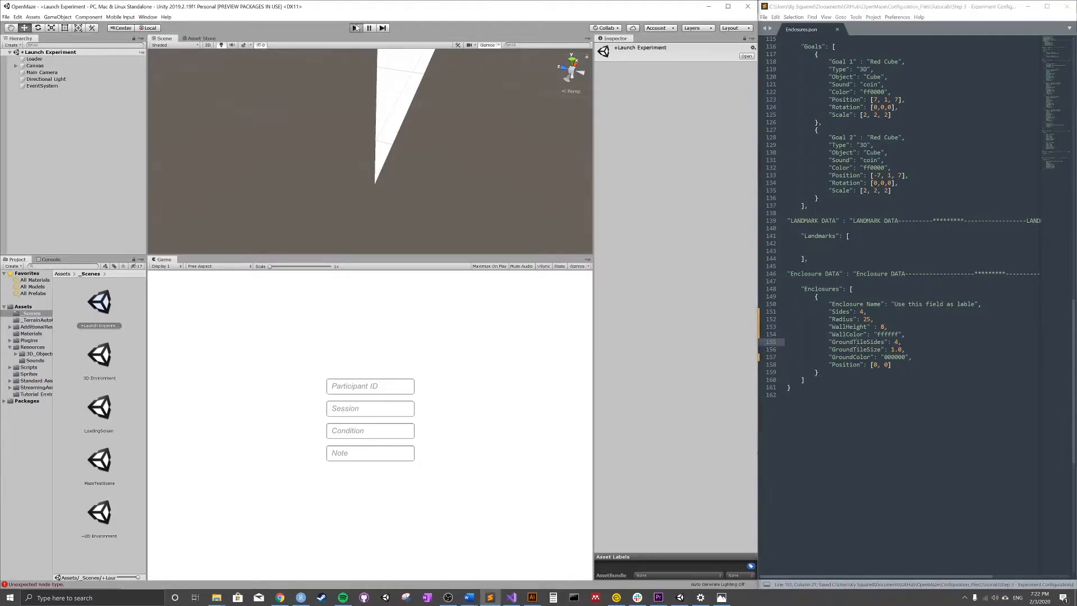
{"action": "double_click", "coordinate": [93, 92]}
{"action": "double_click", "coordinate": [124, 101]}
{"action": "left_click", "coordinate": [98, 110]}
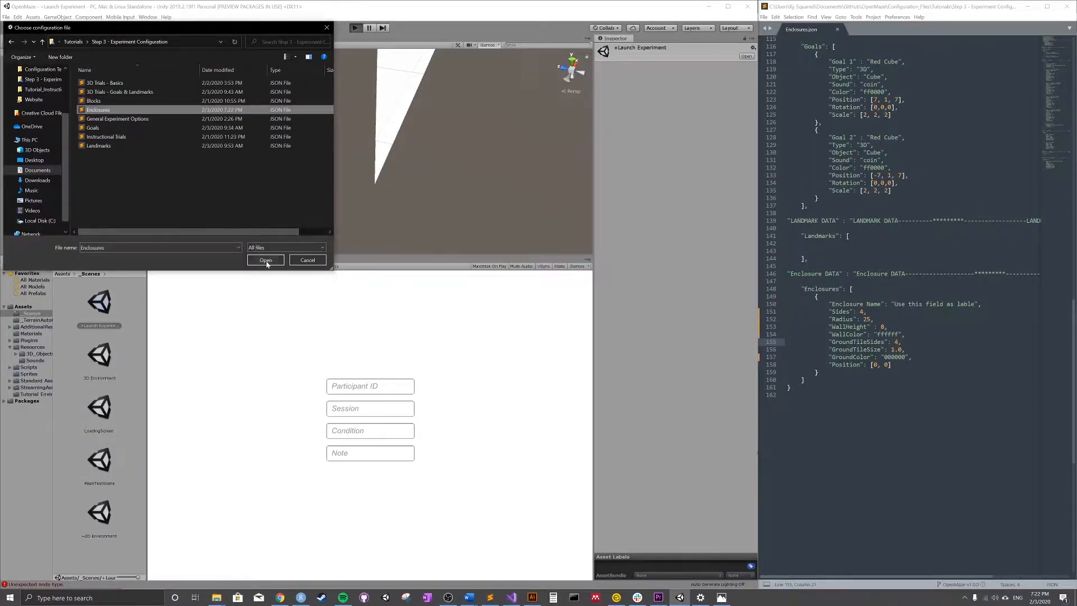
{"action": "left_click", "coordinate": [267, 260]}
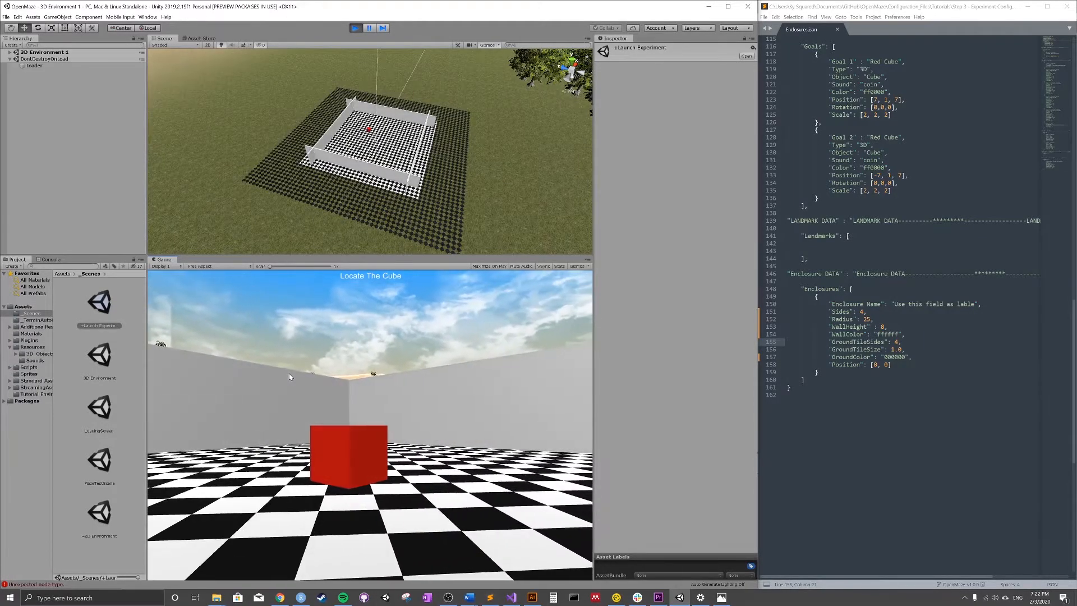
Step: Look around at the enclosure's taller walls from the participant's view and stop the run
{"action": "key", "text": "Right"}
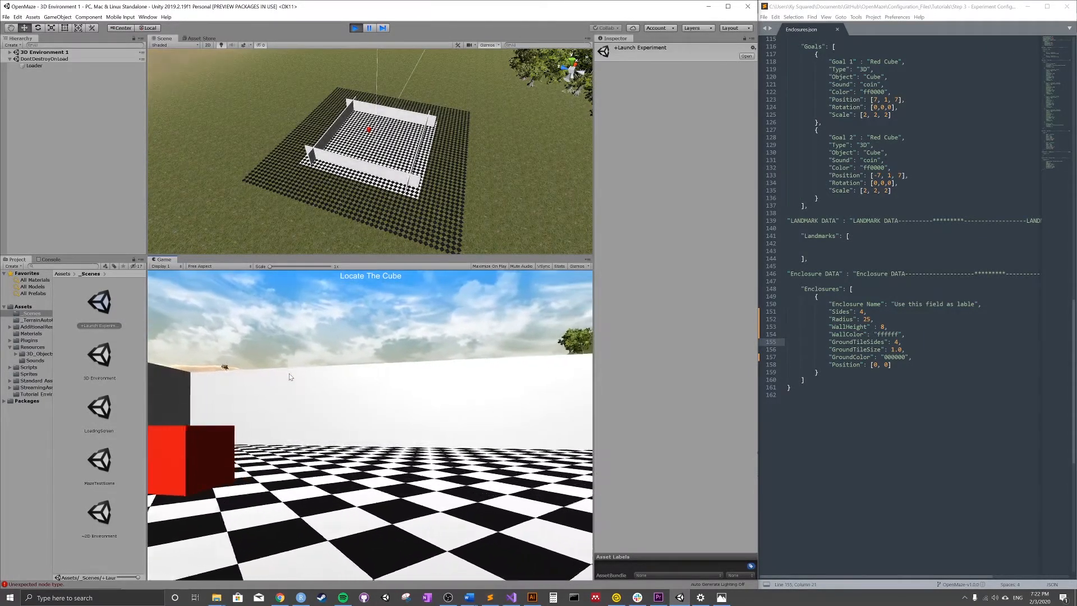
{"action": "key", "text": "Left"}
{"action": "key", "text": "Up"}
{"action": "left_click", "coordinate": [355, 29]}
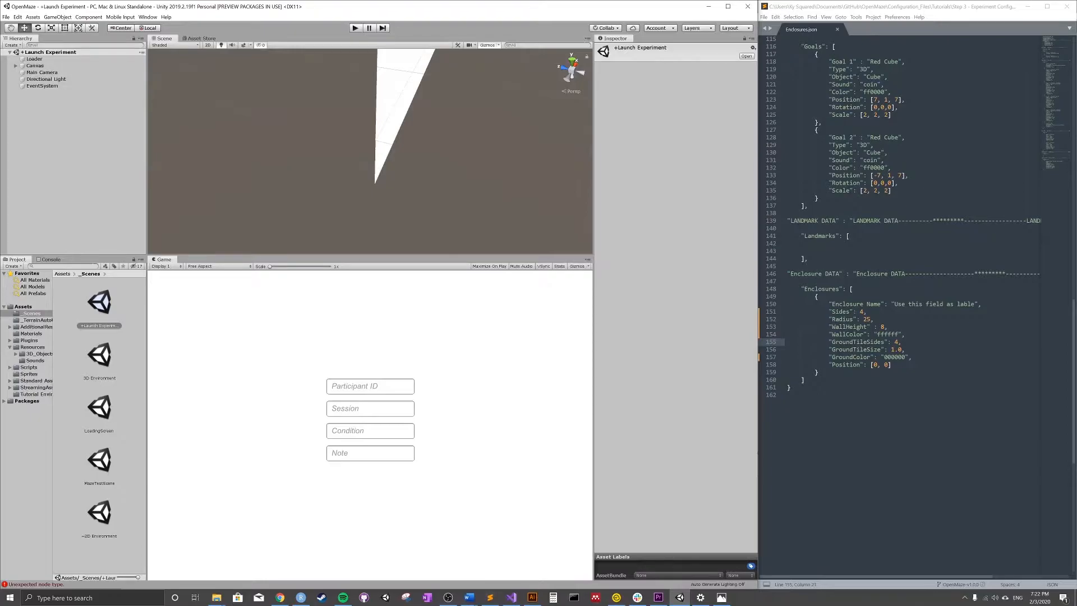
Step: Set the enclosure's WallColor to ff0000 in the configuration file and save it
{"action": "double_click", "coordinate": [886, 334]}
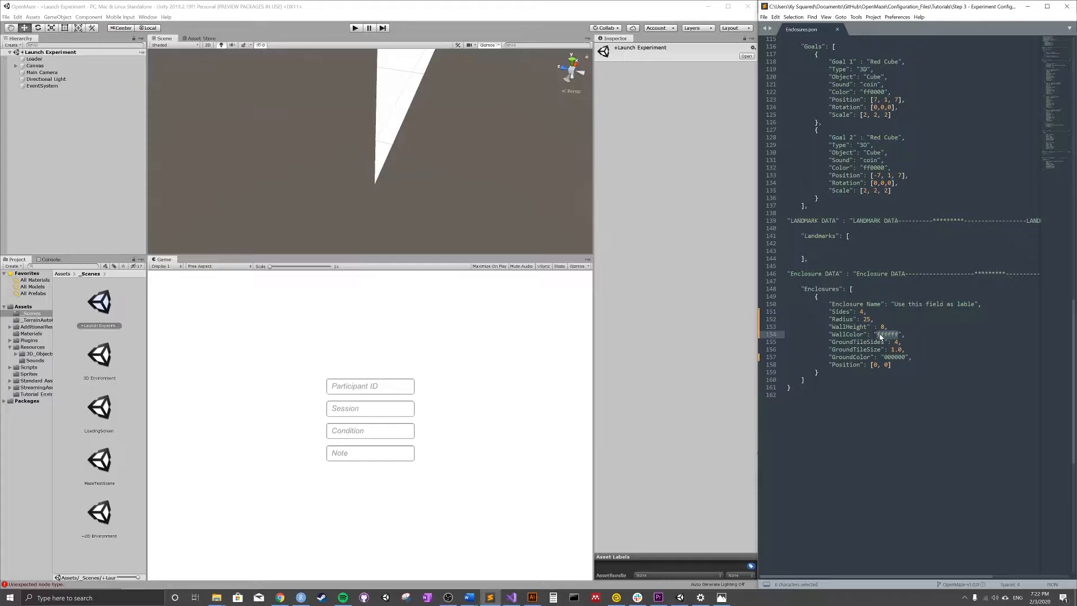
{"action": "type", "text": "ff"}
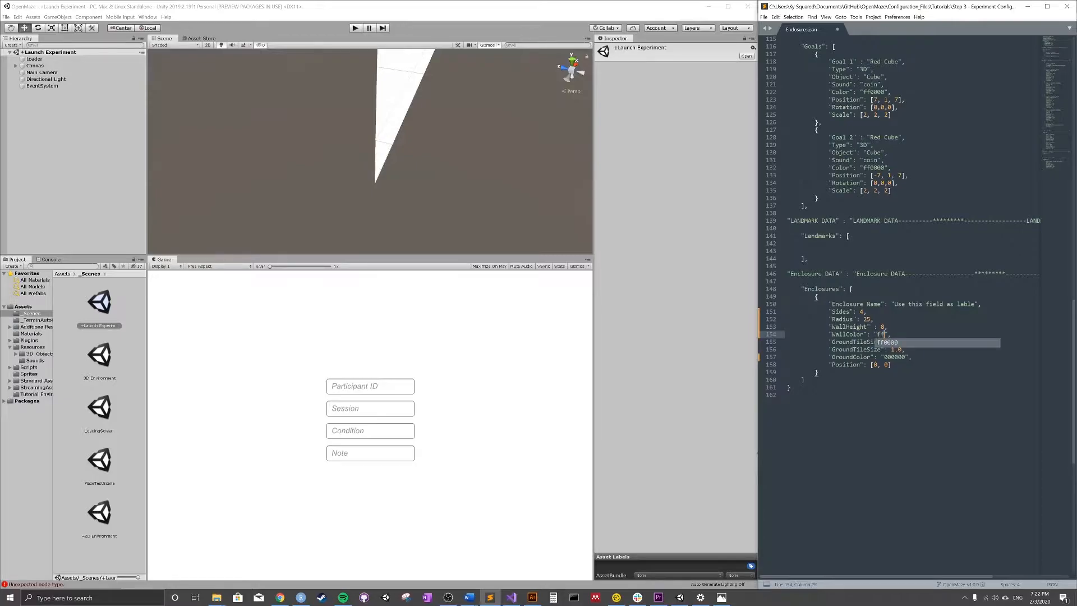
{"action": "type", "text": "0000"}
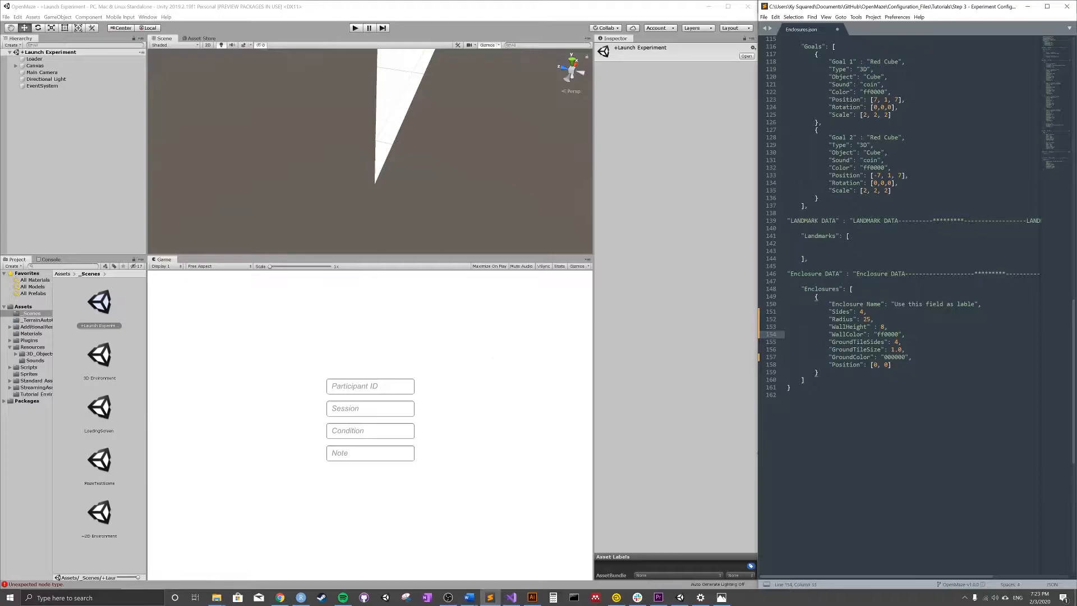
{"action": "key", "text": "ctrl+s"}
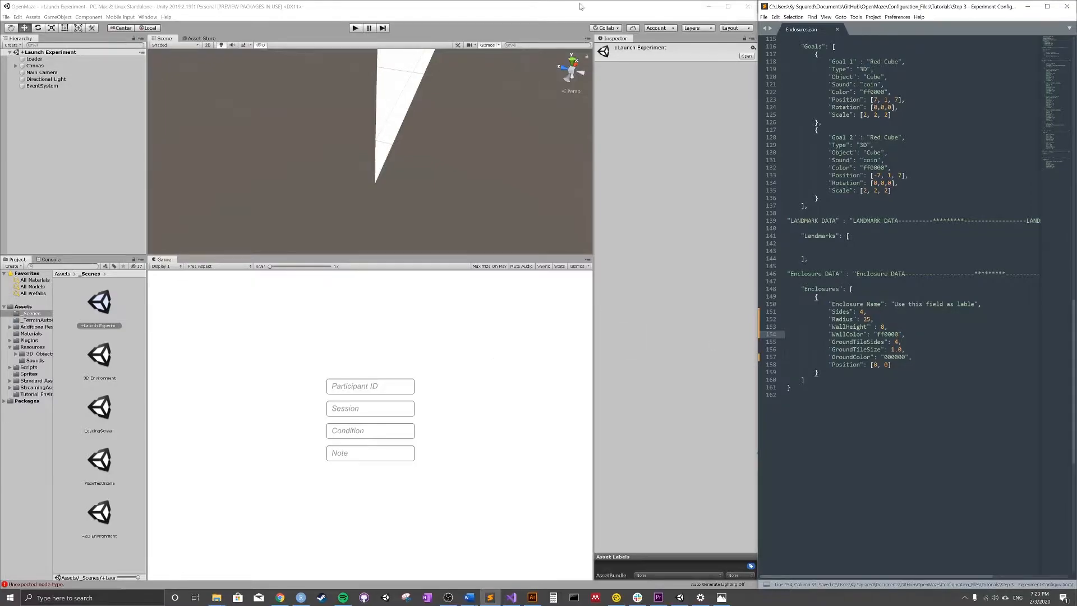
Step: Play the launch scene with the Enclosures file from Step 3 - Experiment Configuration to test the ff0000 wall color
{"action": "left_click", "coordinate": [354, 29]}
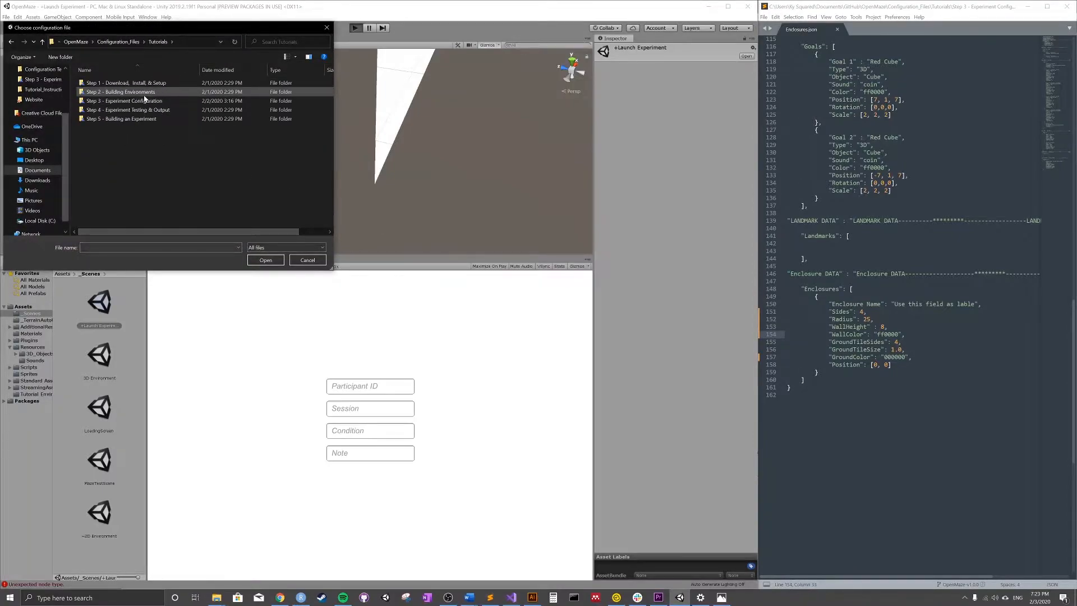
{"action": "double_click", "coordinate": [138, 100]}
{"action": "left_click", "coordinate": [104, 110]}
{"action": "left_click", "coordinate": [266, 261]}
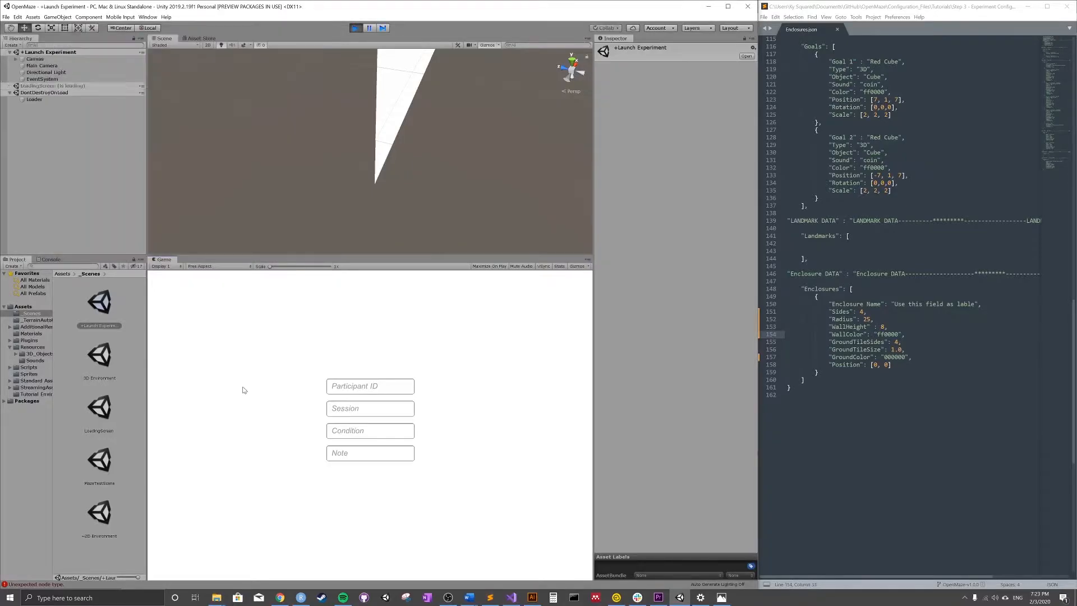
Step: Turn and walk the participant around the red-walled enclosure to examine its walls, and stop the run
{"action": "key", "text": "Right"}
{"action": "key", "text": "Left"}
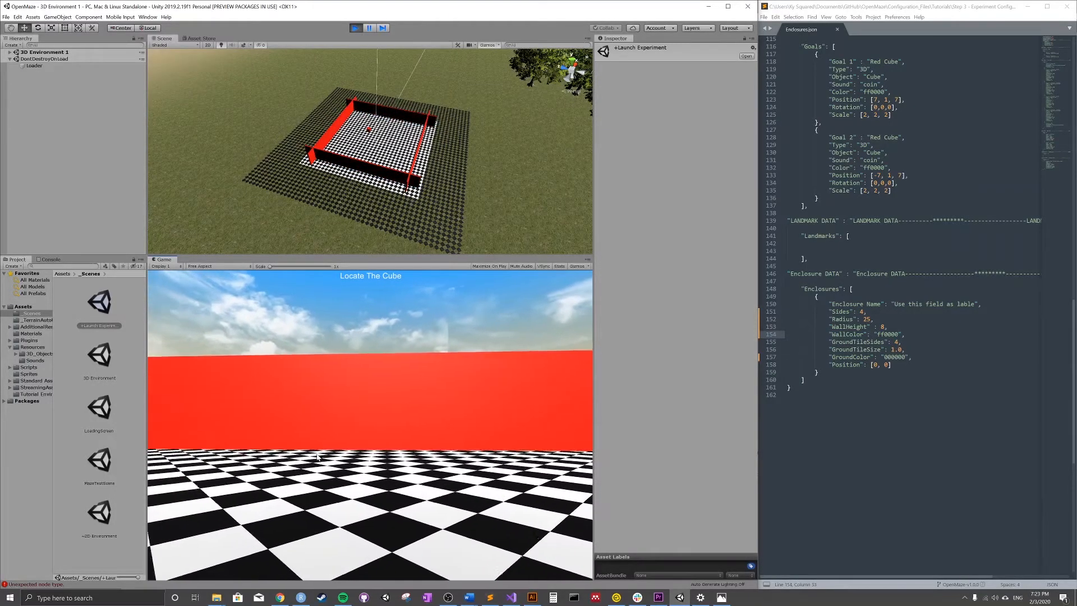
{"action": "key", "text": "Right"}
{"action": "key", "text": "Up"}
{"action": "key", "text": "Left"}
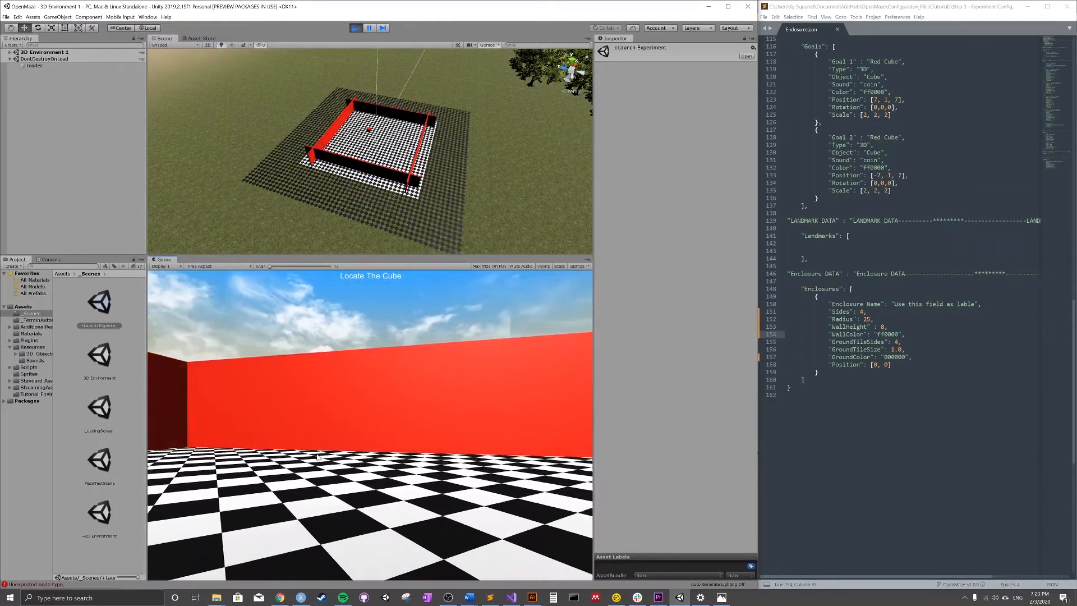
{"action": "key", "text": "Up"}
{"action": "key", "text": "Right"}
{"action": "key", "text": "Right"}
{"action": "key", "text": "Right"}
{"action": "left_click", "coordinate": [355, 30]}
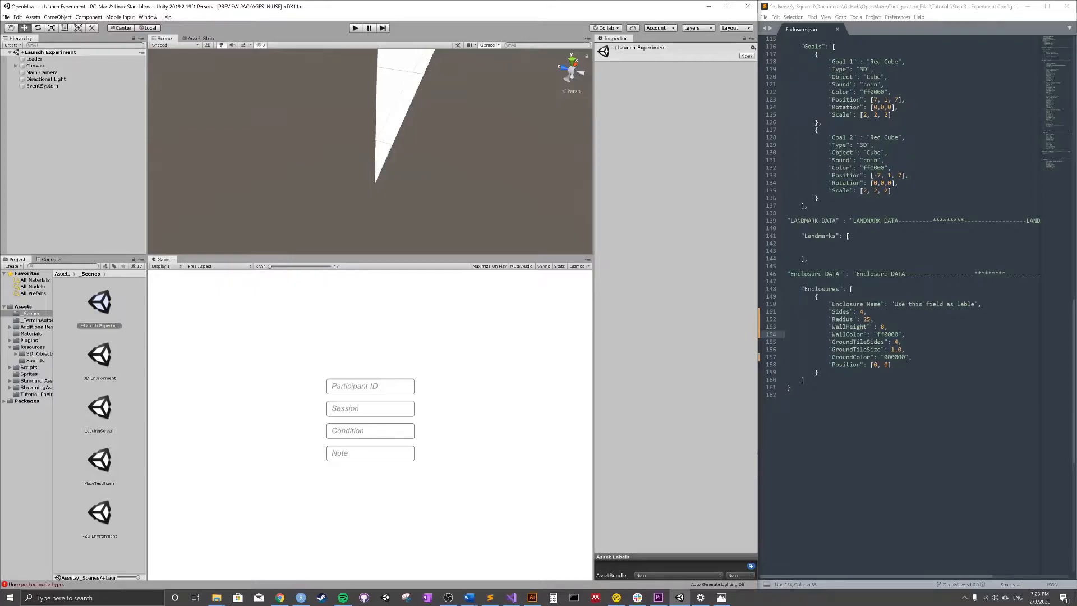
Step: Set the enclosure's GroundTileSides to 40 and its GroundTileSize to 0.5 in the configuration file
{"action": "left_click", "coordinate": [898, 342]}
{"action": "type", "text": "0"}
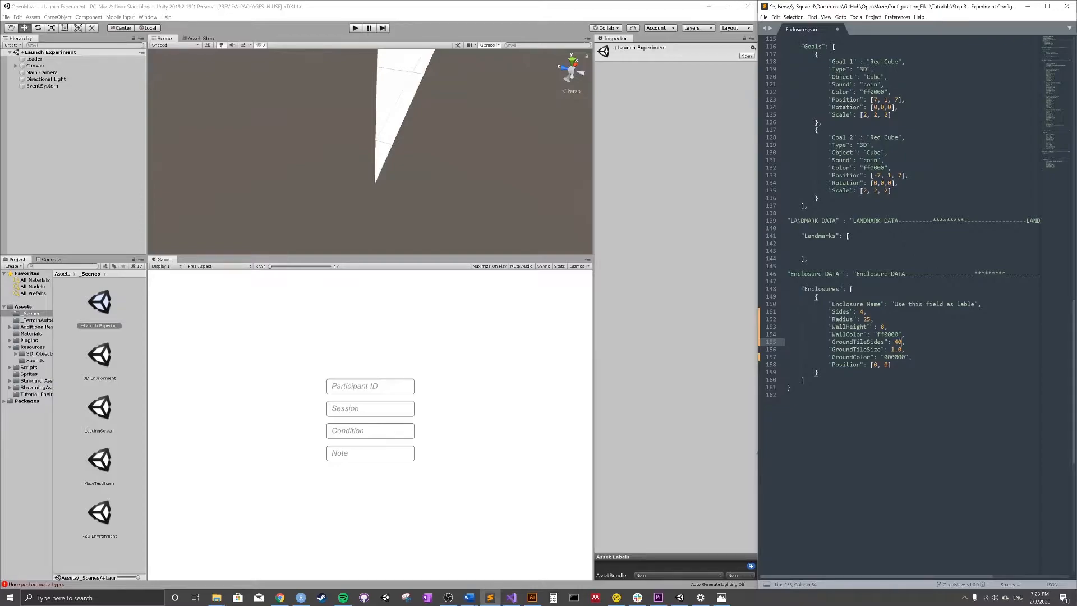
{"action": "double_click", "coordinate": [899, 349]}
{"action": "left_click", "coordinate": [898, 349]}
{"action": "key", "text": "BackSpace"}
{"action": "type", "text": ".50"}
{"action": "key", "text": "BackSpace"}
{"action": "type", "text": "0"}
Step: Set the enclosure's GroundColor to 0000ff and save the configuration file
{"action": "key", "text": "Down"}
{"action": "key", "text": "Right"}
{"action": "key", "text": "Right"}
{"action": "key", "text": "Right"}
{"action": "key", "text": "shift+Left"}
{"action": "key", "text": "shift+Left"}
{"action": "key", "text": "shift+Left"}
{"action": "key", "text": "shift+Left"}
{"action": "key", "text": "shift+Left"}
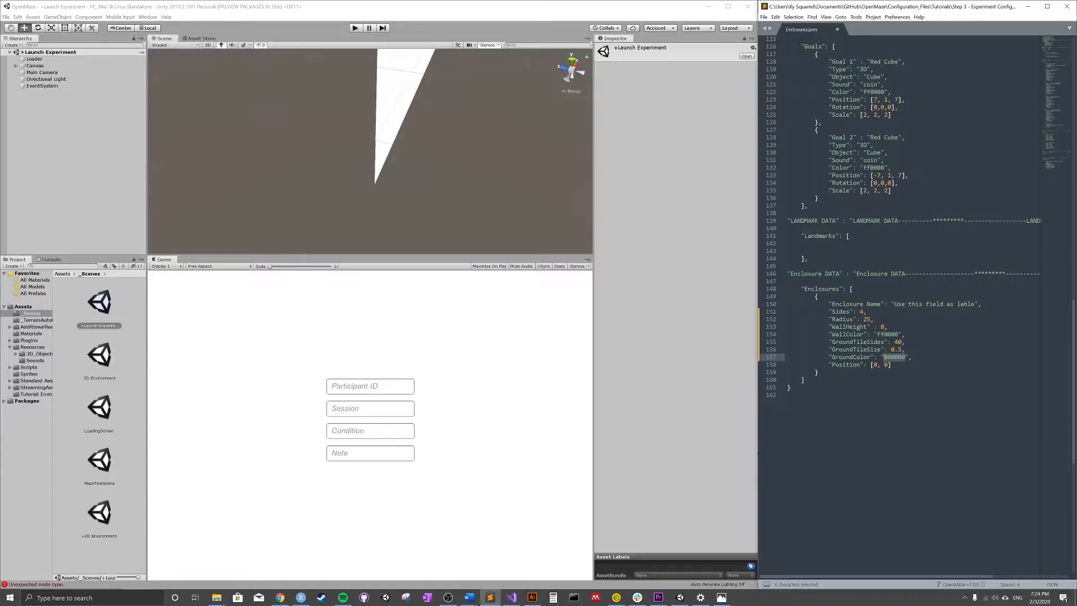
{"action": "type", "text": "0000ff"}
{"action": "left_click", "coordinate": [870, 335]}
{"action": "key", "text": "ctrl+s"}
Step: Play the launch scene with the Enclosures file from Step 3 - Experiment Configuration and pause it to view the blue-tiled floor
{"action": "left_click", "coordinate": [355, 28]}
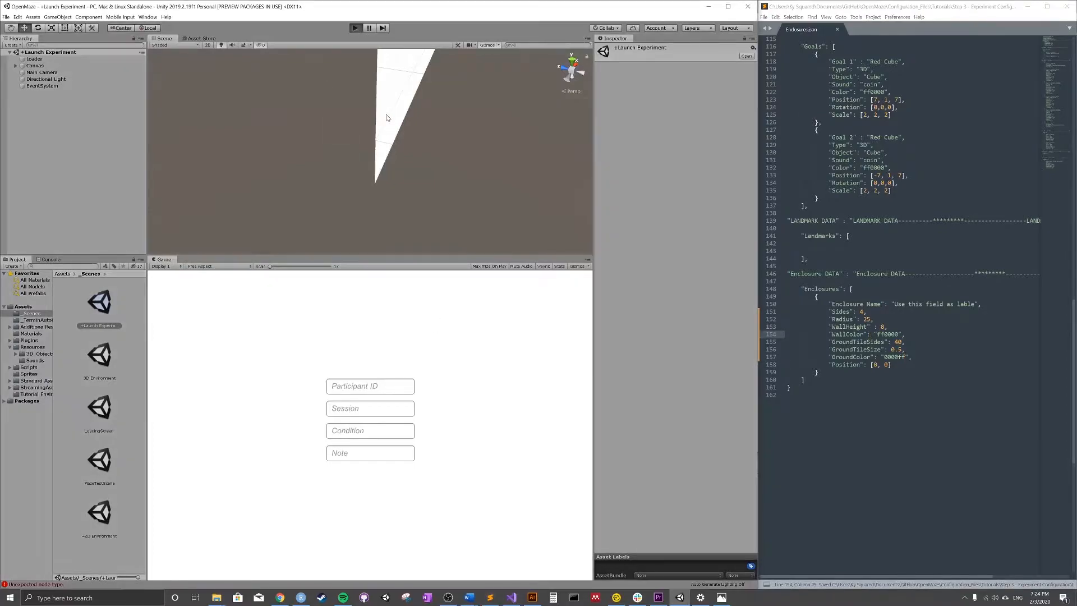
{"action": "double_click", "coordinate": [101, 92]}
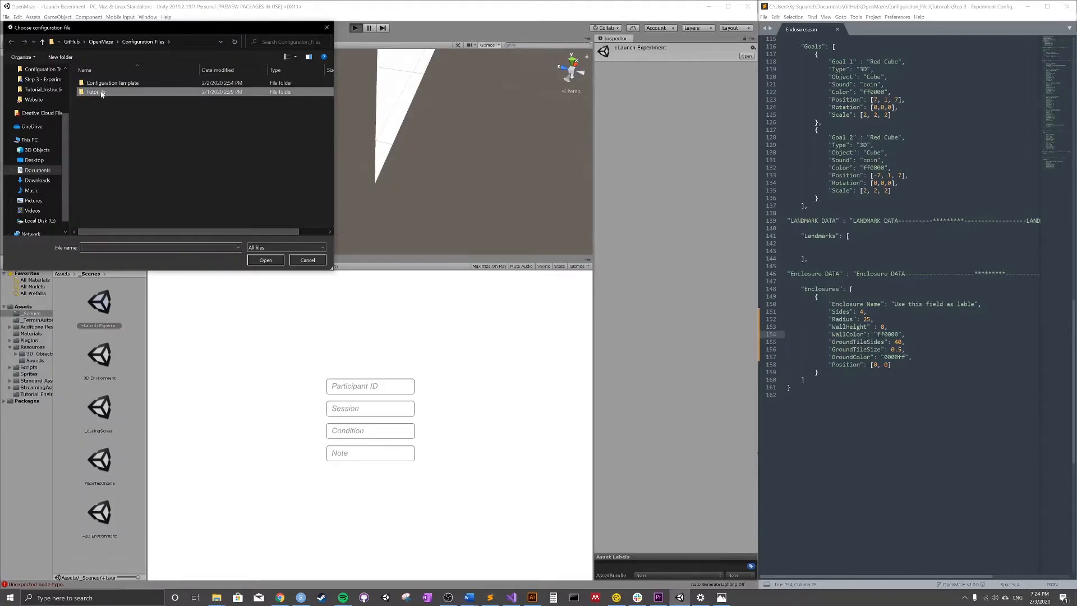
{"action": "double_click", "coordinate": [100, 110]}
{"action": "left_click", "coordinate": [99, 110]}
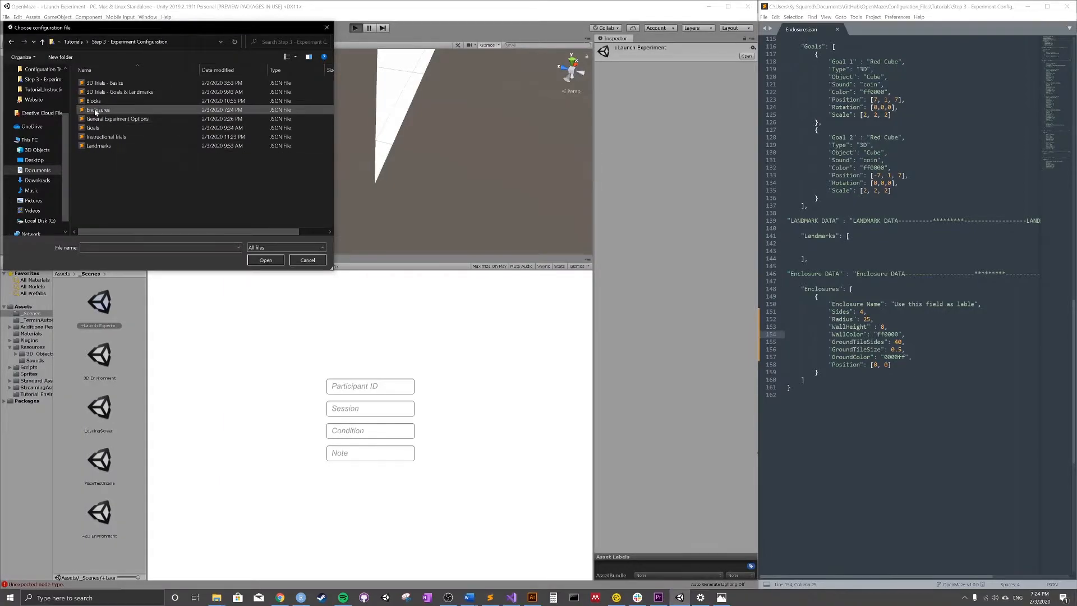
{"action": "left_click", "coordinate": [266, 260]}
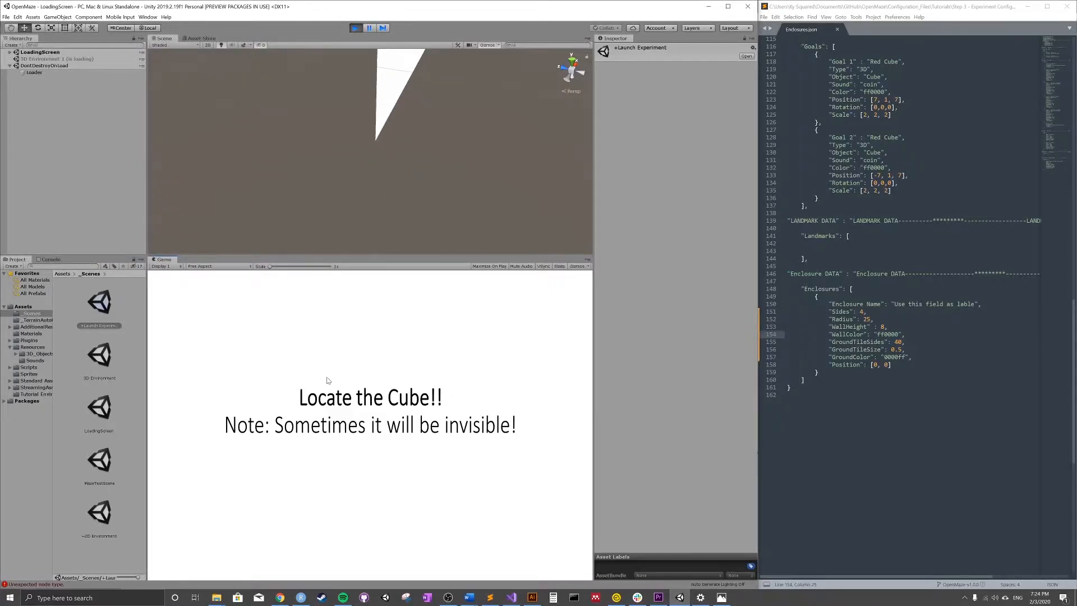
{"action": "key", "text": "Right"}
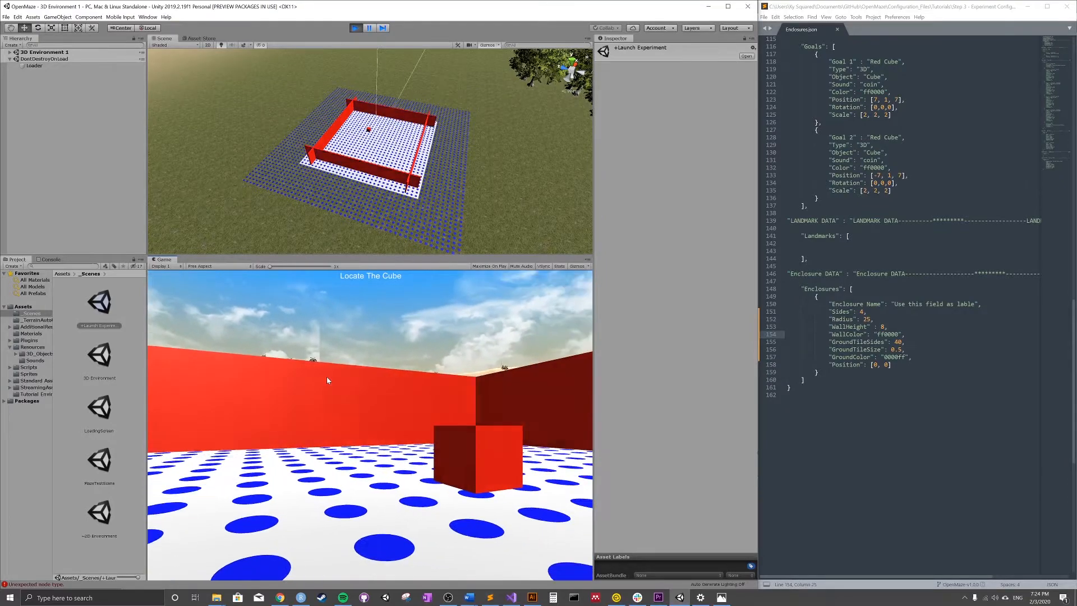
{"action": "left_click", "coordinate": [368, 29]}
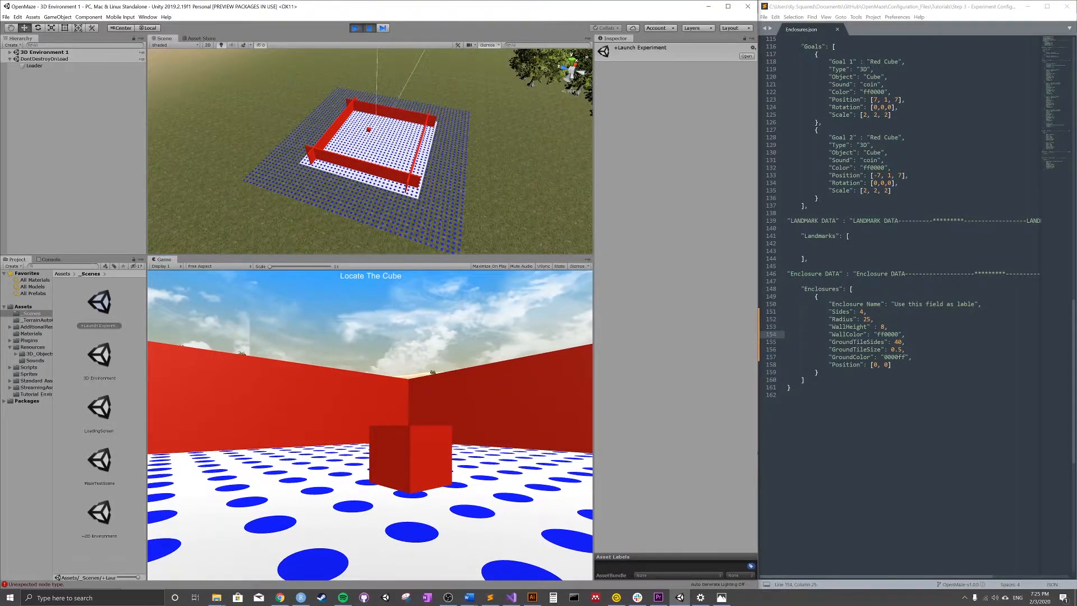
Step: Examine the enclosure's GroundTileSides, GroundTileSize, GroundColor and Position fields in the configuration file
{"action": "left_click_drag", "start_coordinate": [904, 342], "coordinate": [867, 334]}
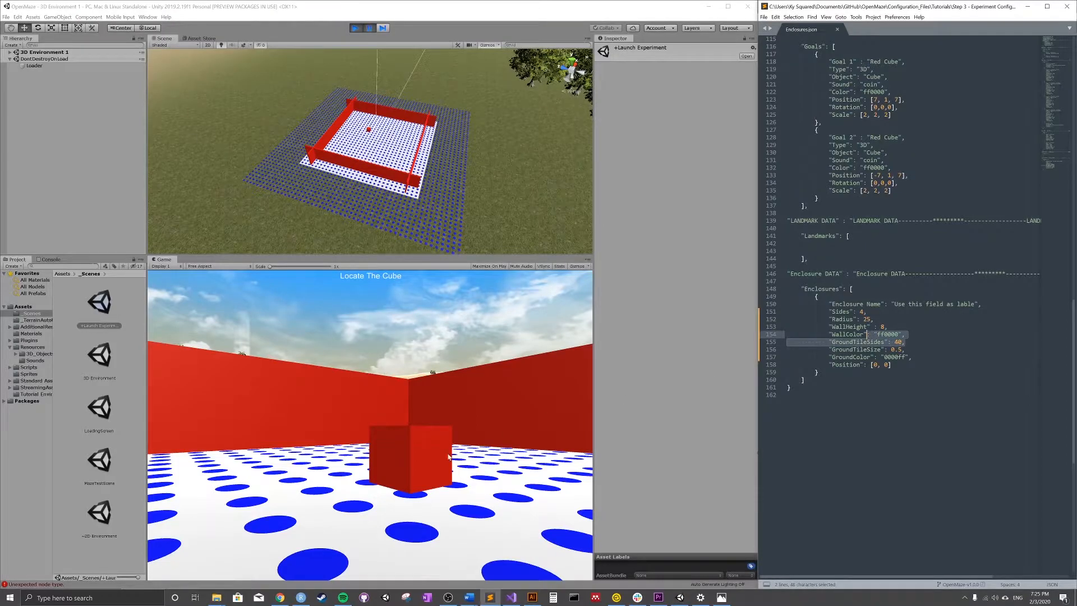
{"action": "left_click", "coordinate": [904, 350]}
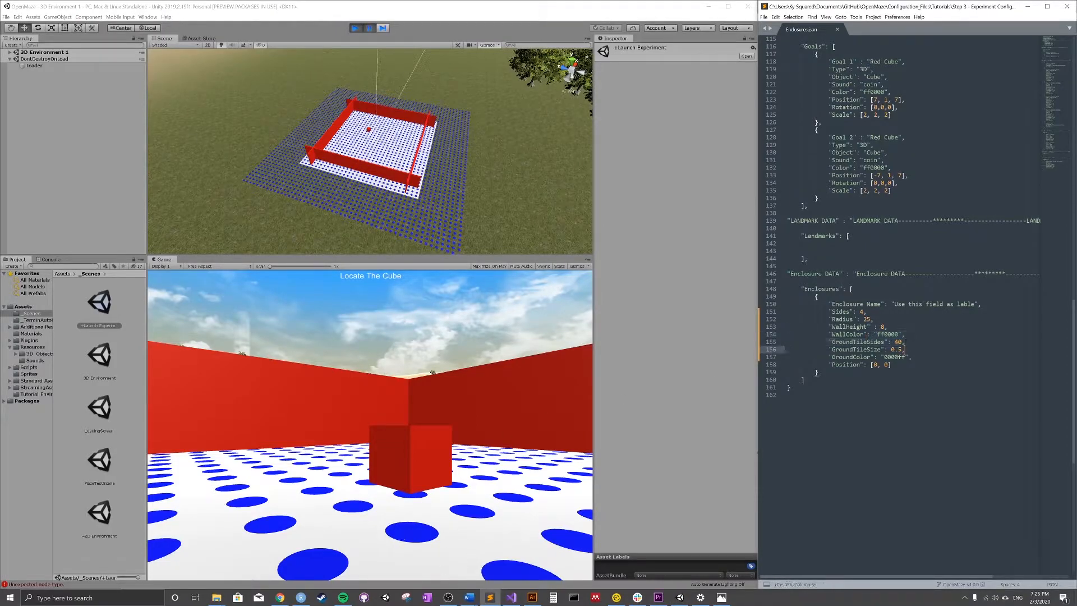
{"action": "left_click_drag", "start_coordinate": [905, 350], "coordinate": [890, 350]}
{"action": "left_click_drag", "start_coordinate": [912, 357], "coordinate": [831, 361]}
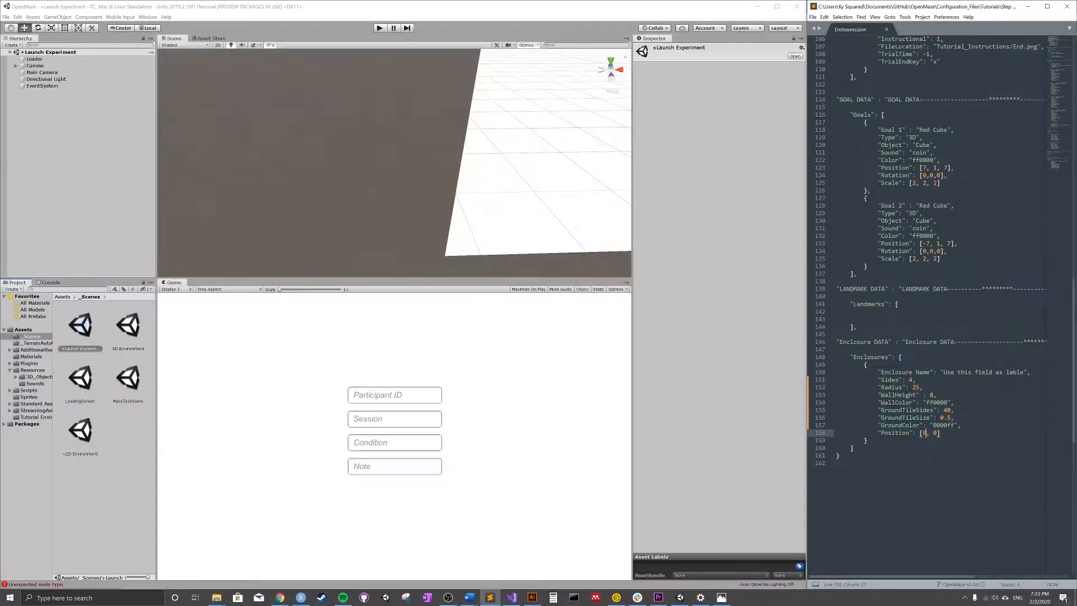
{"action": "left_click_drag", "start_coordinate": [941, 433], "coordinate": [896, 395]}
{"action": "left_click", "coordinate": [873, 440]}
{"action": "left_click_drag", "start_coordinate": [940, 433], "coordinate": [877, 433]}
{"action": "left_click", "coordinate": [897, 440]}
Step: Relabel the block named "Enclosure 2" as Block 2 in the block data
{"action": "scroll", "coordinate": [897, 440], "scroll_direction": "up", "scroll_amount": 20}
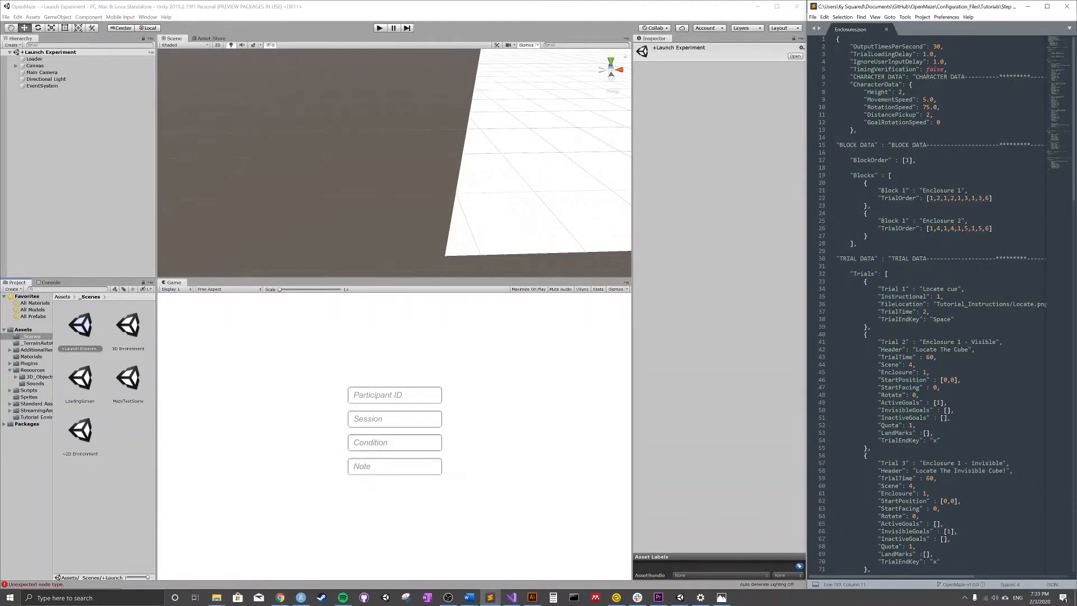
{"action": "left_click", "coordinate": [905, 221]}
{"action": "key", "text": "BackSpace"}
{"action": "type", "text": "2"}
Step: Duplicate the existing enclosure entry to add a second, comma-separated entry to the Enclosures list
{"action": "scroll", "coordinate": [905, 223], "scroll_direction": "down", "scroll_amount": 7}
{"action": "scroll", "coordinate": [905, 223], "scroll_direction": "down", "scroll_amount": 5}
{"action": "scroll", "coordinate": [906, 223], "scroll_direction": "down", "scroll_amount": 3}
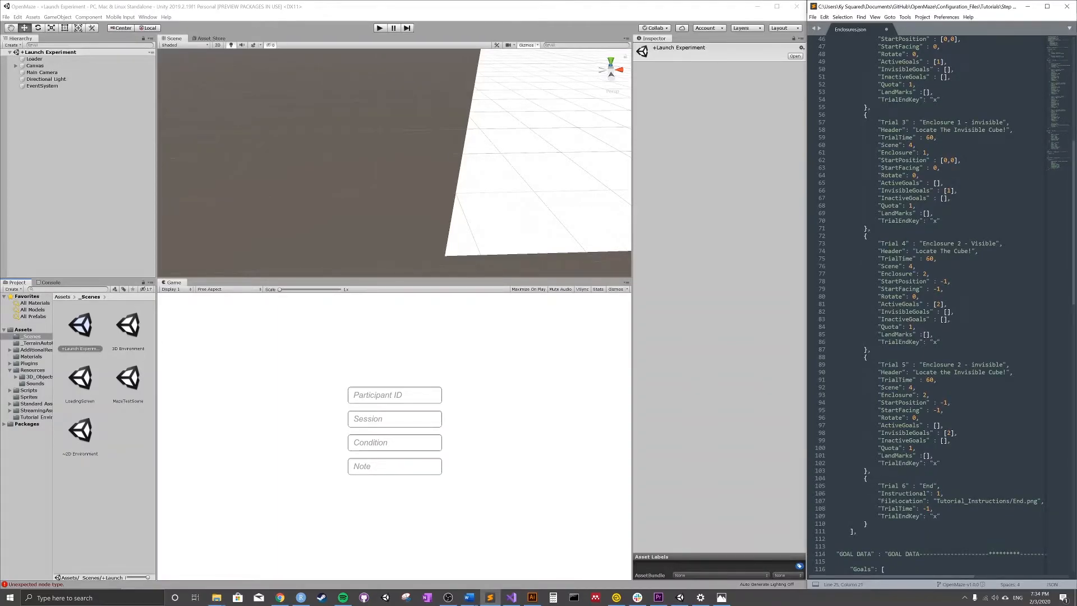
{"action": "scroll", "coordinate": [927, 304], "scroll_direction": "down", "scroll_amount": 20}
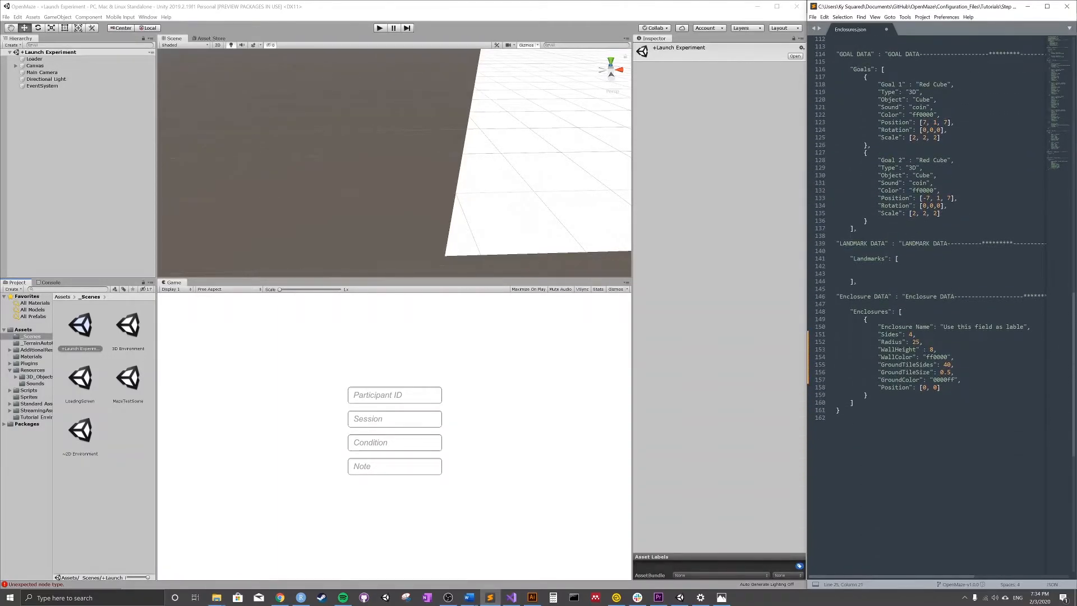
{"action": "left_click_drag", "start_coordinate": [868, 395], "coordinate": [836, 319]}
{"action": "key", "text": "ctrl+c"}
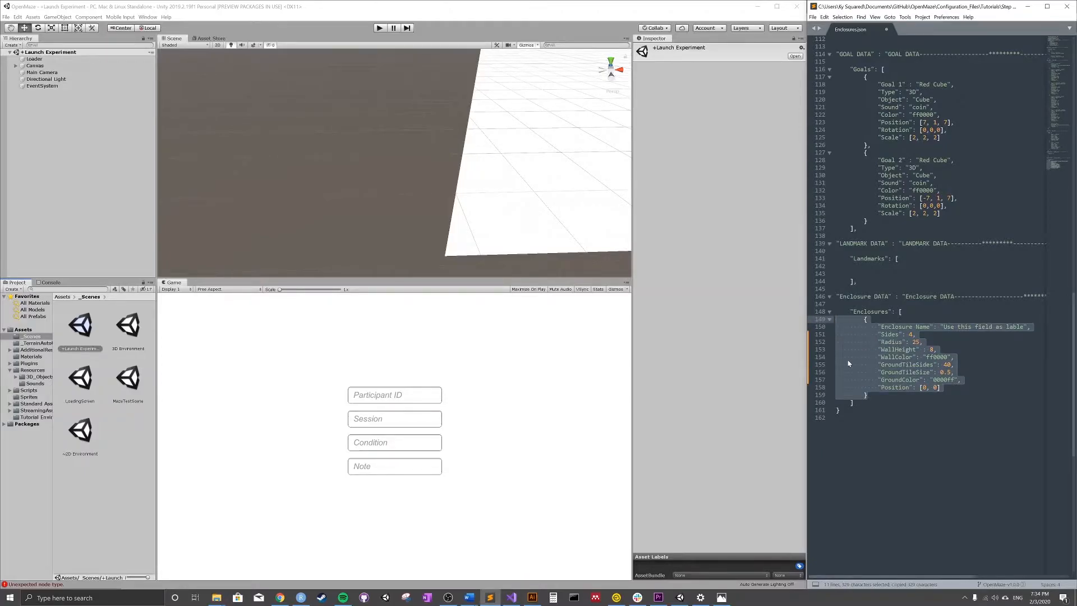
{"action": "key", "text": "Right"}
{"action": "type", "text": ","}
{"action": "key", "text": "Return"}
{"action": "key", "text": "ctrl+v"}
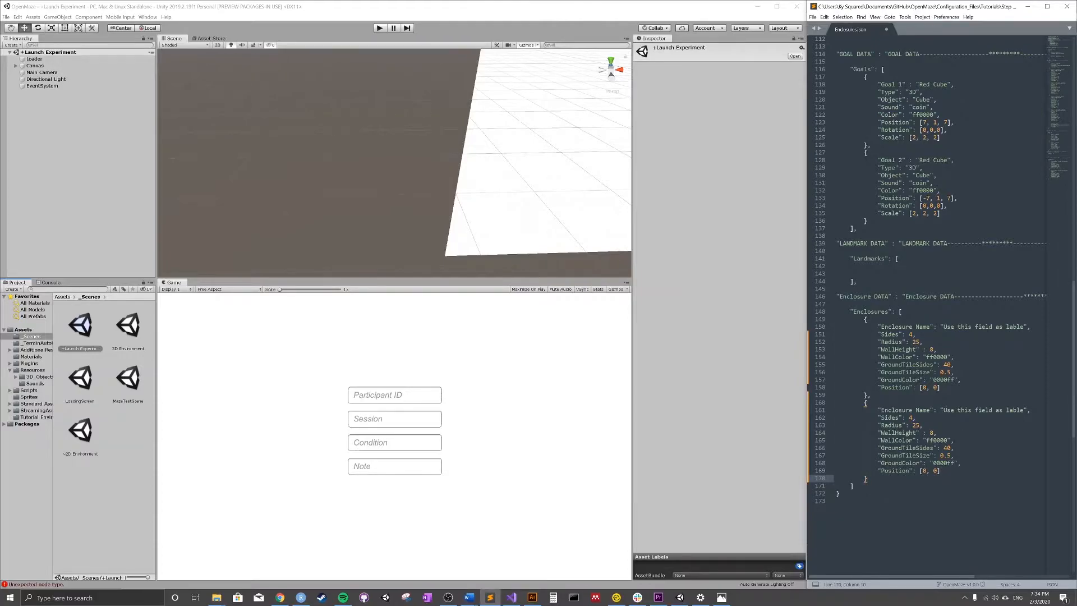
Step: Set the first enclosure's Radius to 15, WallHeight to 3 and WallColor to ffffff
{"action": "left_click", "coordinate": [920, 342]}
{"action": "key", "text": "BackSpace"}
{"action": "key", "text": "BackSpace"}
{"action": "type", "text": "15"}
{"action": "left_click", "coordinate": [933, 350]}
{"action": "key", "text": "BackSpace"}
{"action": "type", "text": "3"}
{"action": "left_click_drag", "start_coordinate": [933, 357], "coordinate": [947, 359]}
{"action": "type", "text": "ffff"}
Step: Set the first enclosure's GroundColor to 000000 and GroundTileSides to 4, and save the configuration file
{"action": "left_click", "coordinate": [948, 380]}
{"action": "key", "text": "Delete"}
{"action": "key", "text": "Delete"}
{"action": "type", "text": "00"}
{"action": "left_click", "coordinate": [950, 365]}
{"action": "key", "text": "BackSpace"}
{"action": "key", "text": "ctrl+s"}
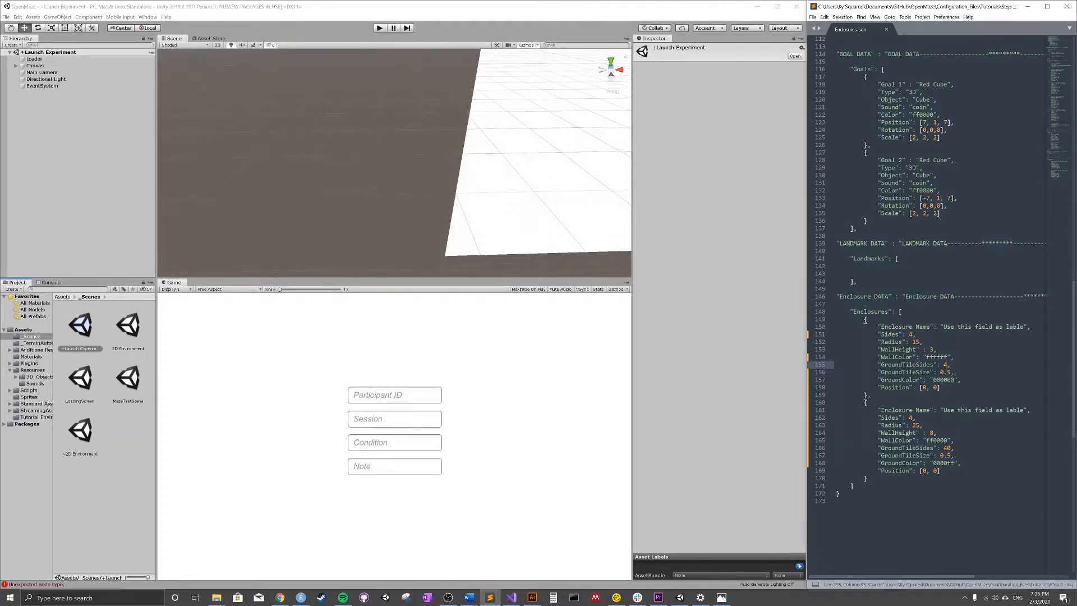
Step: Set the second enclosure's Sides to 40 and its WallHeight to 3
{"action": "scroll", "coordinate": [925, 275], "scroll_direction": "down", "scroll_amount": 2}
{"action": "left_click", "coordinate": [913, 372]}
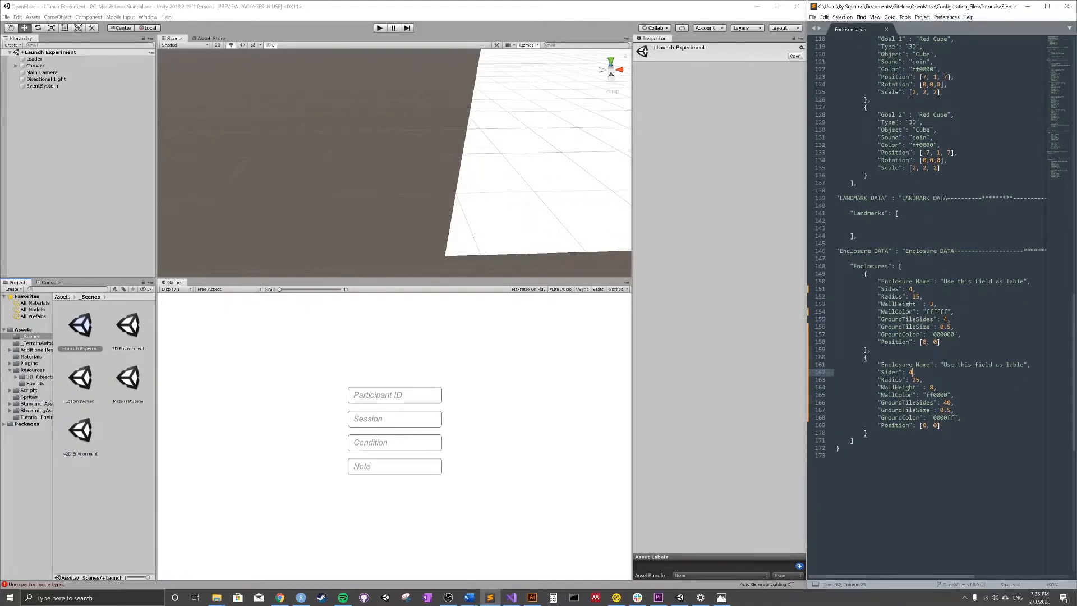
{"action": "type", "text": "0"}
{"action": "key", "text": "Down"}
{"action": "left_click", "coordinate": [933, 387]}
{"action": "double_click", "coordinate": [933, 387]}
{"action": "type", "text": "3"}
Step: Set the second enclosure's WallColor to ffffff and its GroundColor to 000000
{"action": "double_click", "coordinate": [939, 395]}
{"action": "type", "text": "ffffff"}
{"action": "left_click", "coordinate": [954, 418]}
{"action": "key", "text": "BackSpace"}
{"action": "key", "text": "BackSpace"}
{"action": "type", "text": "00"}
Step: Review both enclosure entries, the trials that refer to them and the Goal 2 entry in the configuration file
{"action": "left_click", "coordinate": [870, 349]}
{"action": "left_click_drag", "start_coordinate": [870, 349], "coordinate": [836, 274]}
{"action": "left_click_drag", "start_coordinate": [874, 432], "coordinate": [836, 357]}
{"action": "scroll", "coordinate": [925, 303], "scroll_direction": "up", "scroll_amount": 20}
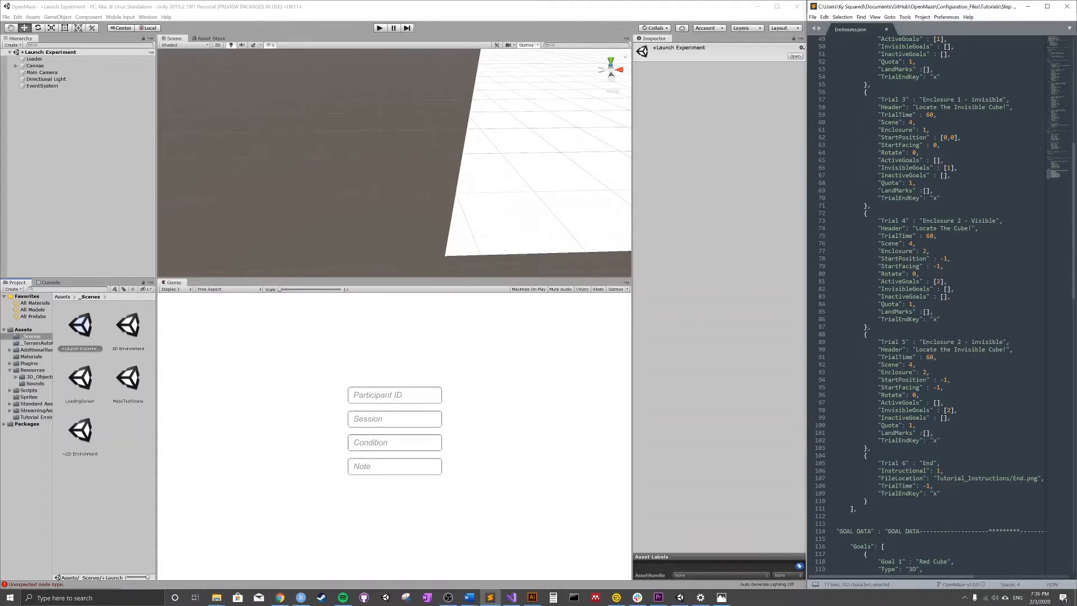
{"action": "scroll", "coordinate": [931, 303], "scroll_direction": "down", "scroll_amount": 12}
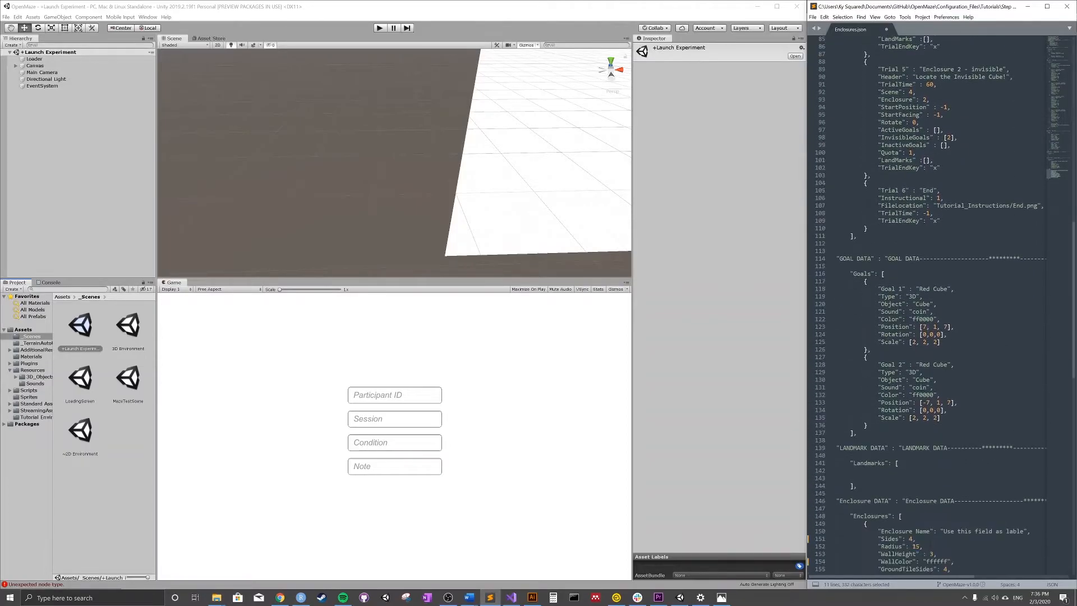
{"action": "left_click_drag", "start_coordinate": [869, 425], "coordinate": [839, 356]}
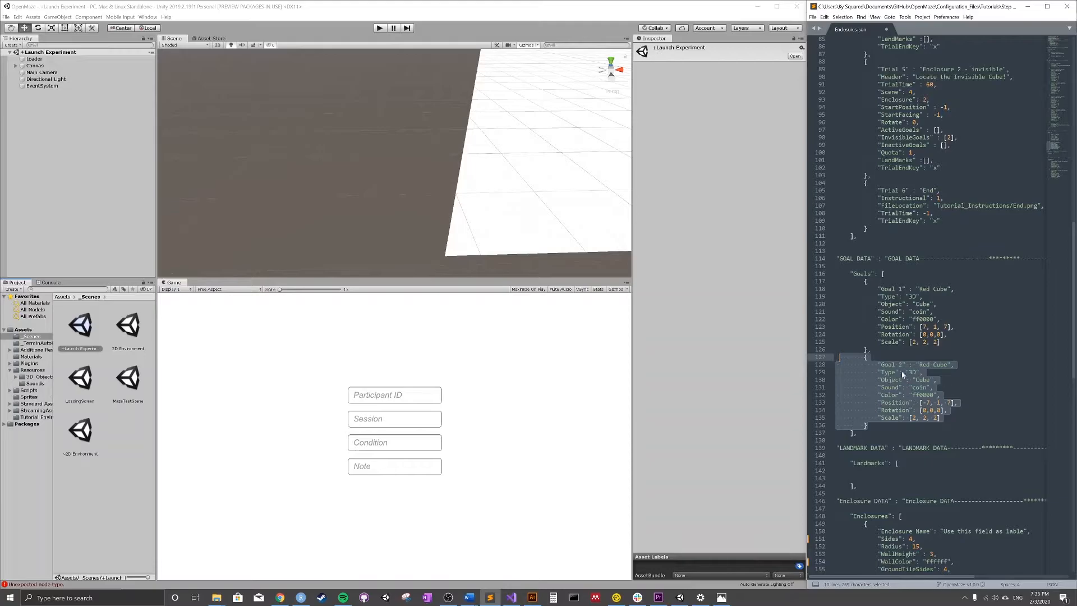
{"action": "scroll", "coordinate": [941, 305], "scroll_direction": "up", "scroll_amount": 20}
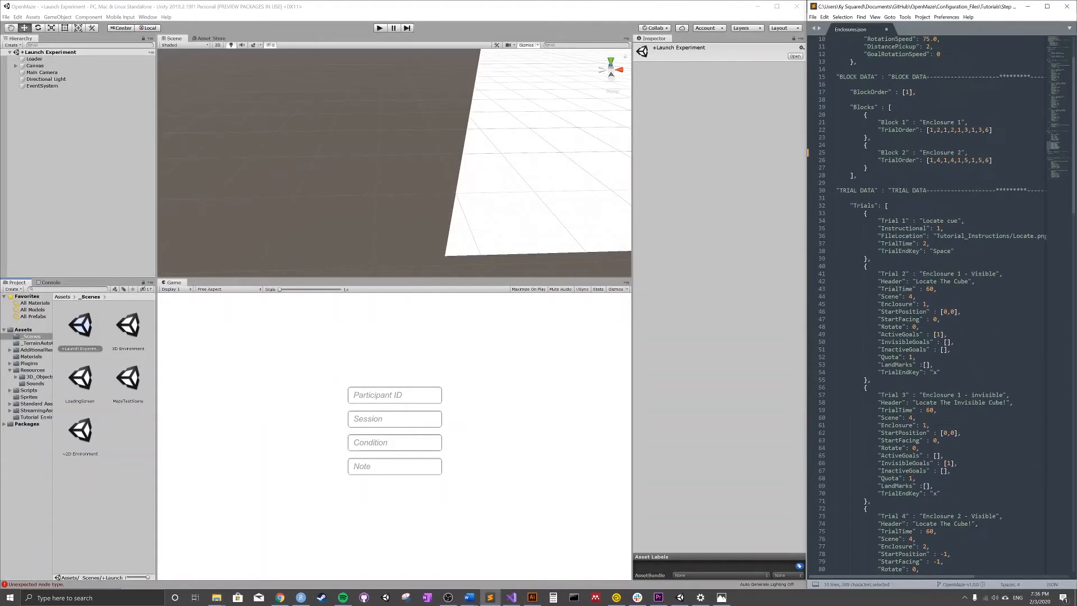
Step: Set BlockOrder to [1,2], remove trial 6 from the end of Block 1's TrialOrder, and save the file
{"action": "left_click", "coordinate": [907, 92]}
{"action": "type", "text": ",2"}
{"action": "left_click", "coordinate": [989, 130]}
{"action": "key", "text": "BackSpace"}
{"action": "key", "text": "BackSpace"}
{"action": "key", "text": "ctrl+s"}
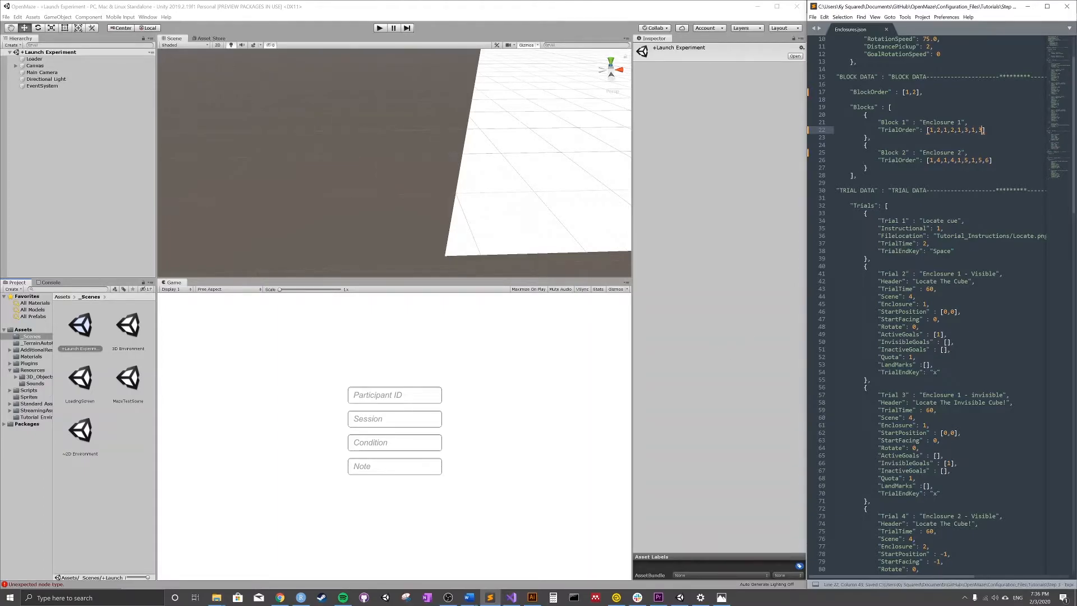
Step: Play the launch scene with the Enclosures file from Step 3 - Experiment Configuration to test the two-enclosure experiment
{"action": "scroll", "coordinate": [936, 303], "scroll_direction": "down", "scroll_amount": 20}
{"action": "left_click", "coordinate": [509, 368]}
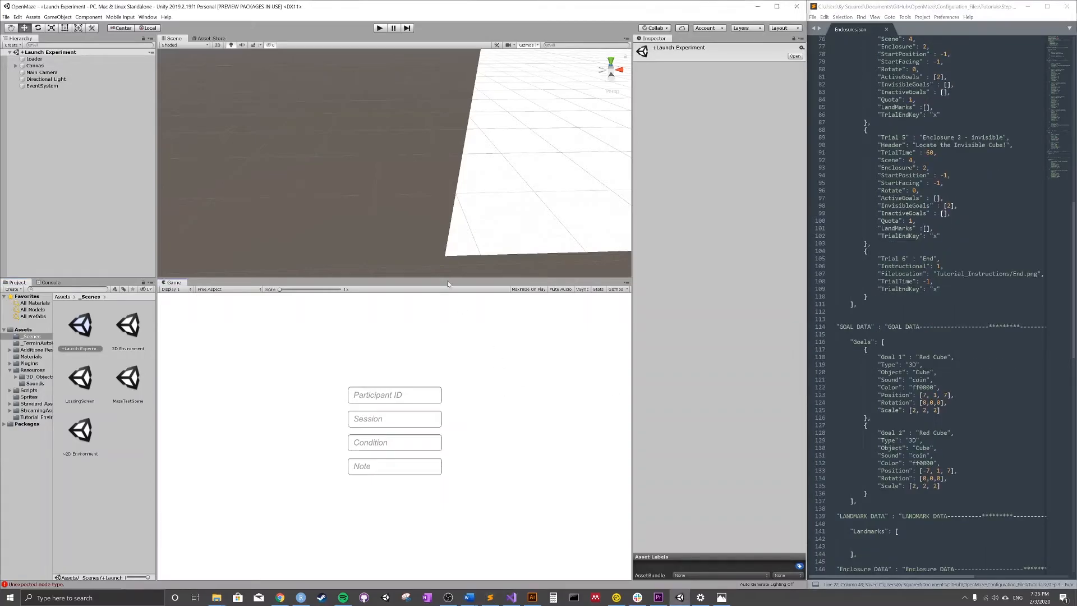
{"action": "left_click", "coordinate": [380, 28]}
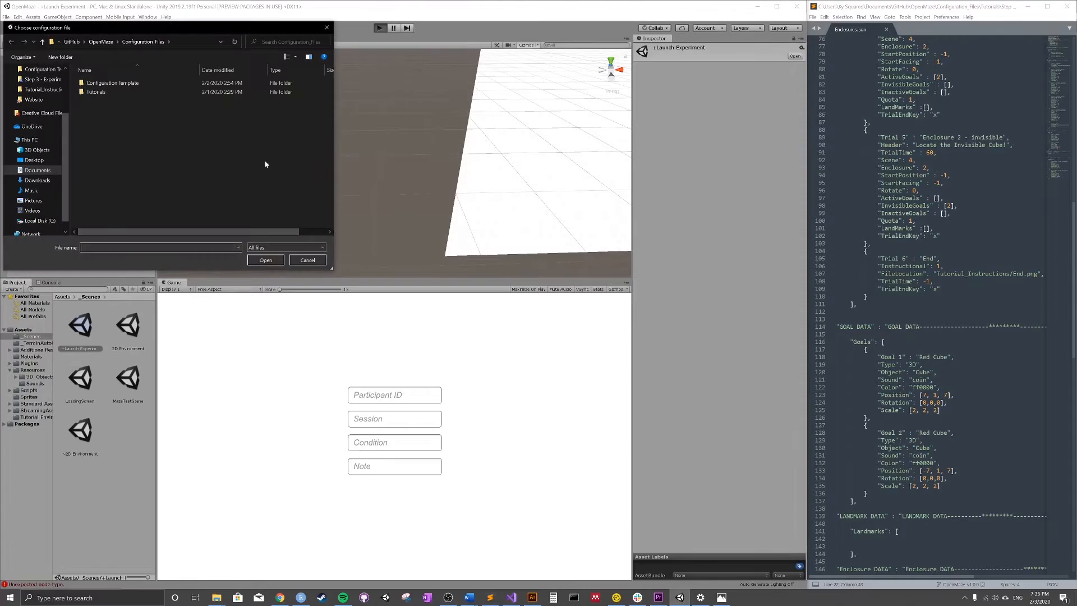
{"action": "double_click", "coordinate": [132, 102]}
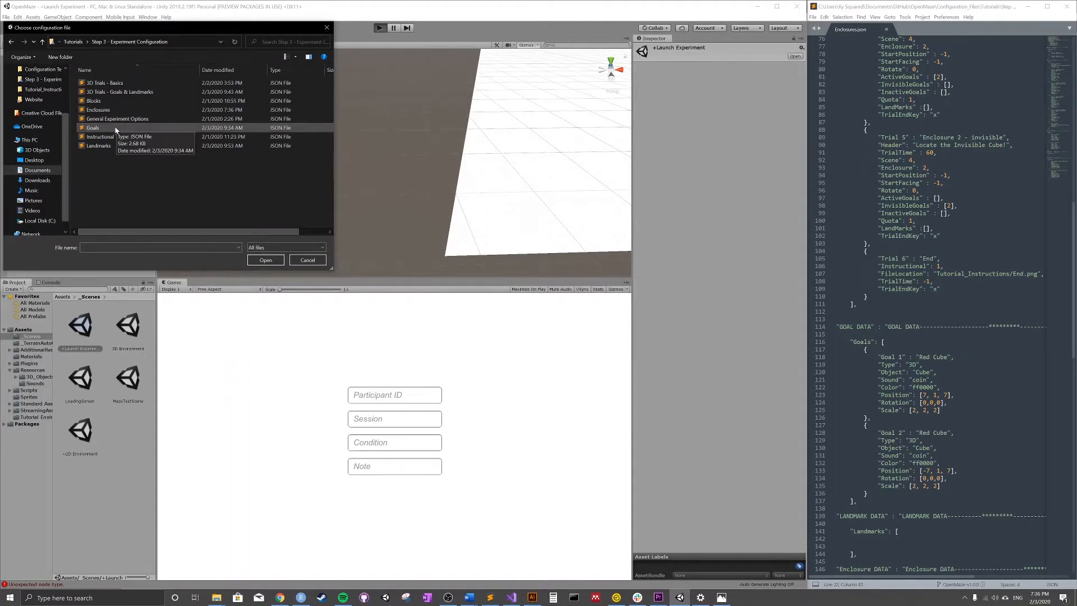
{"action": "left_click", "coordinate": [106, 109]}
{"action": "left_click", "coordinate": [265, 260]}
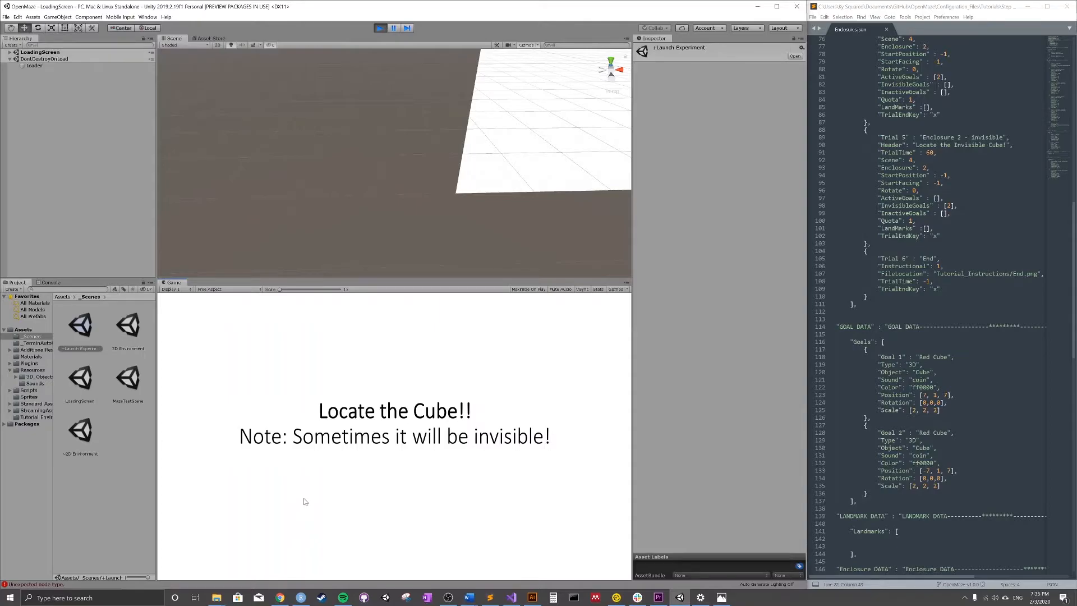
Step: Steer the participant to the red cube in both visible-cube trials of the first enclosure
{"action": "key", "text": "Right"}
{"action": "key", "text": "Up"}
{"action": "key", "text": "Right"}
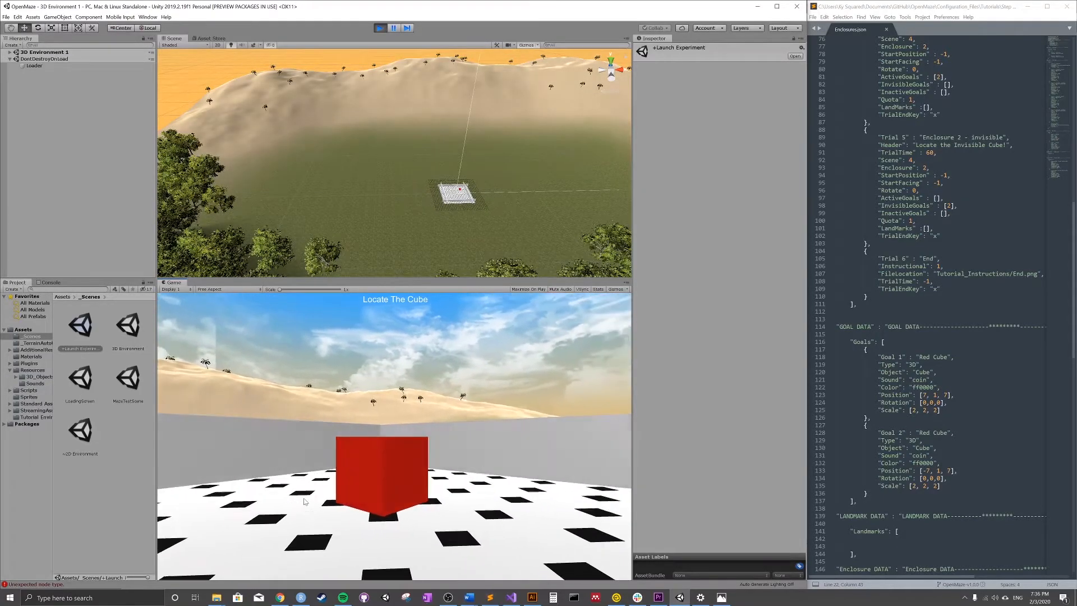
{"action": "key", "text": "Left"}
{"action": "key", "text": "Left"}
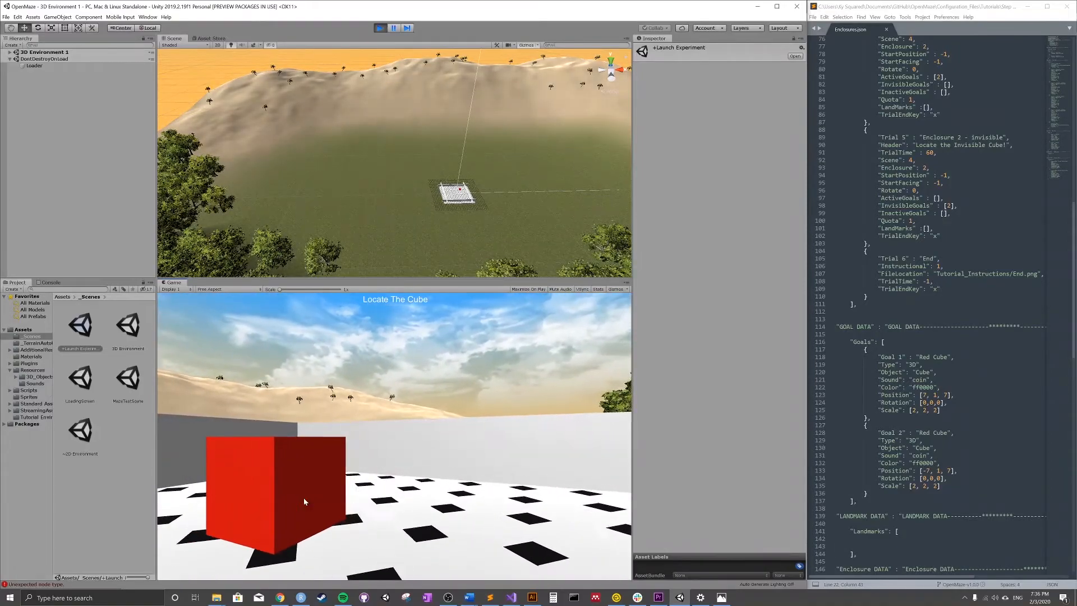
{"action": "key", "text": "Up"}
{"action": "key", "text": "Up"}
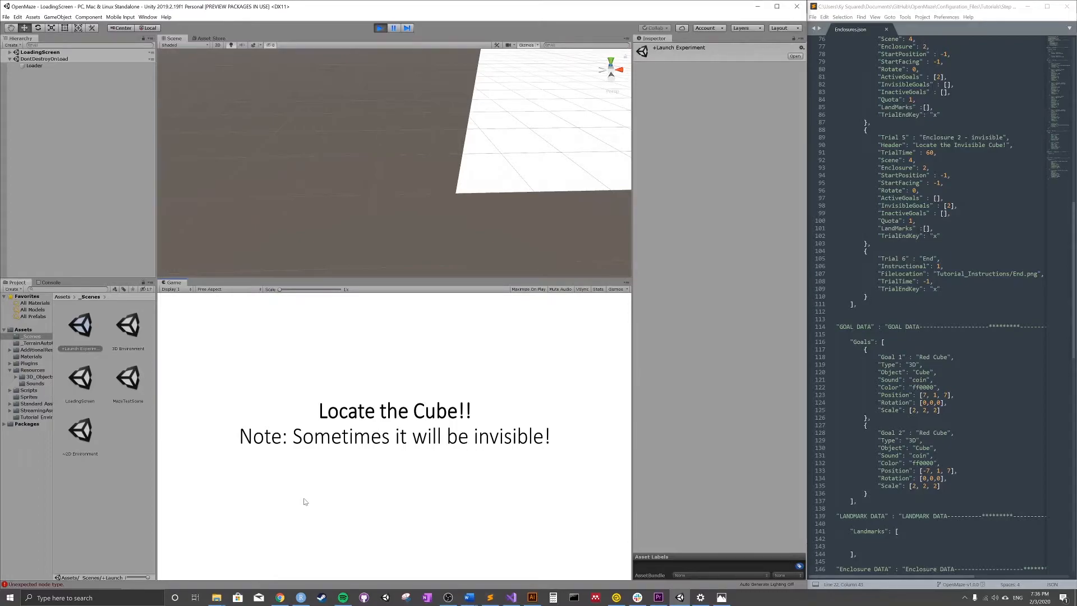
{"action": "key", "text": "Right"}
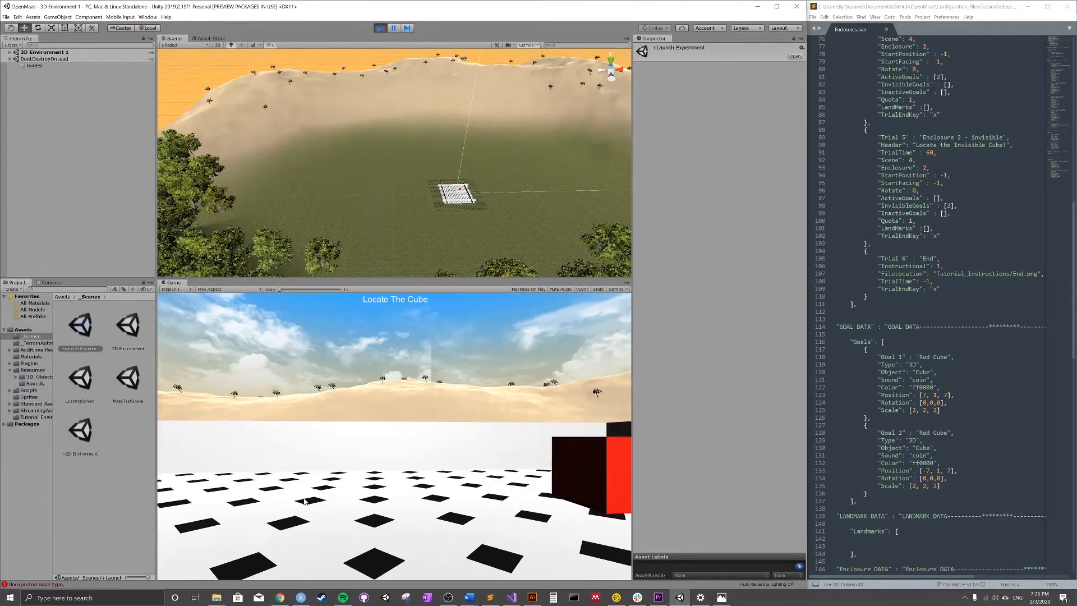
{"action": "key", "text": "Up"}
{"action": "key", "text": "Right"}
{"action": "key", "text": "Up"}
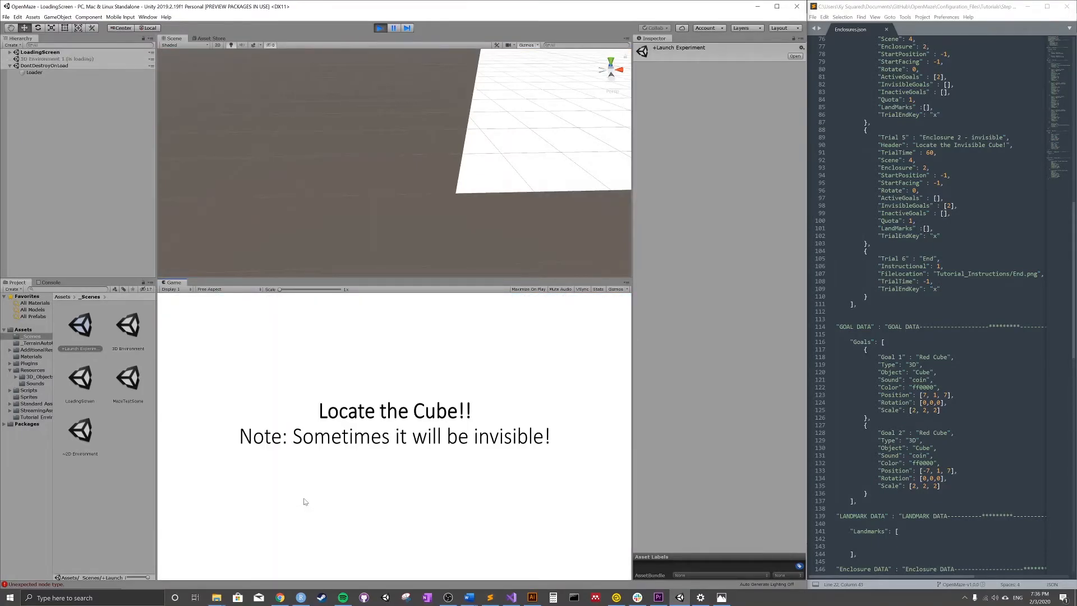
Step: Steer the participant to the hidden cube's location in both invisible-cube trials of the first enclosure
{"action": "key", "text": "Right"}
{"action": "key", "text": "Right"}
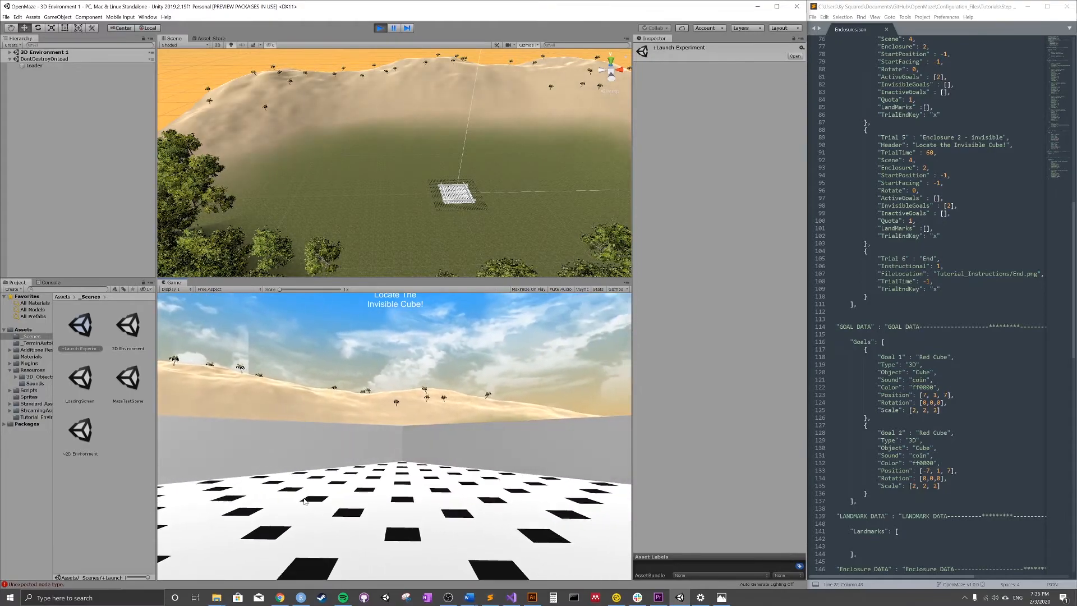
{"action": "key", "text": "Up"}
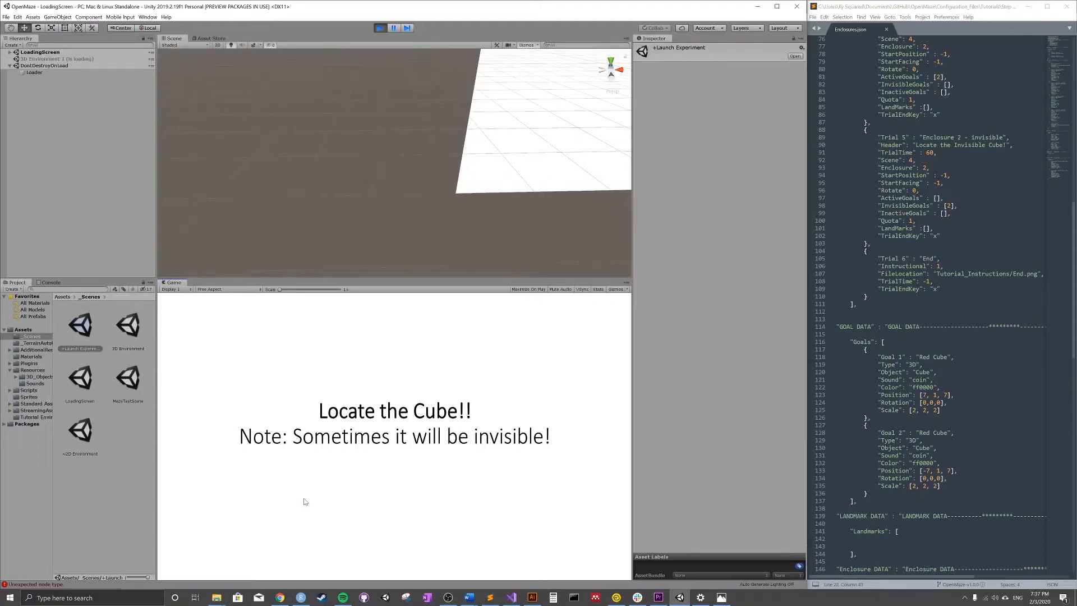
{"action": "key", "text": "Right"}
{"action": "key", "text": "Up"}
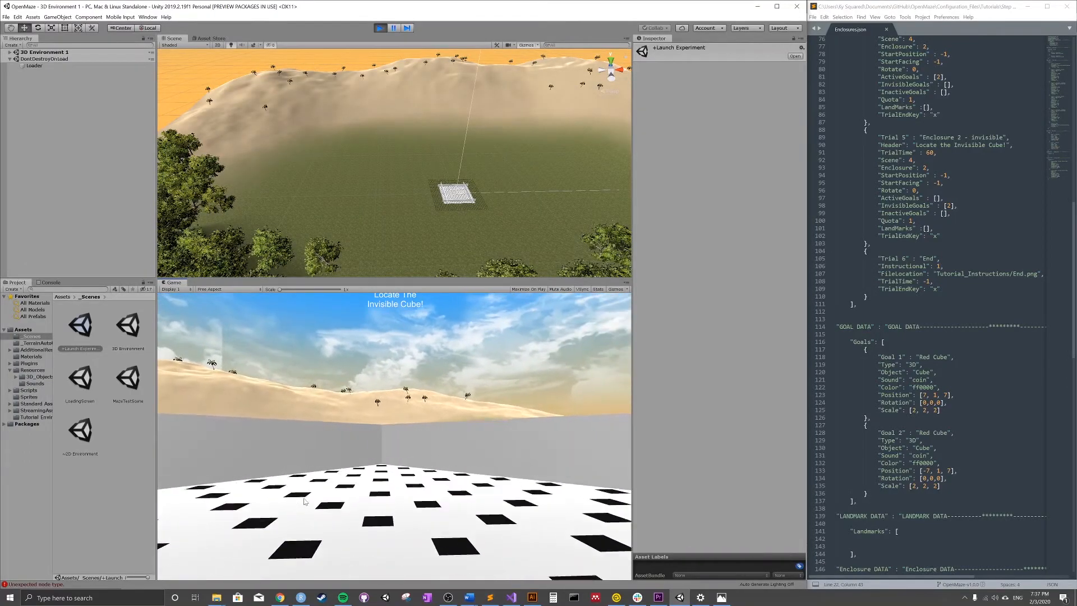
{"action": "key", "text": "Left"}
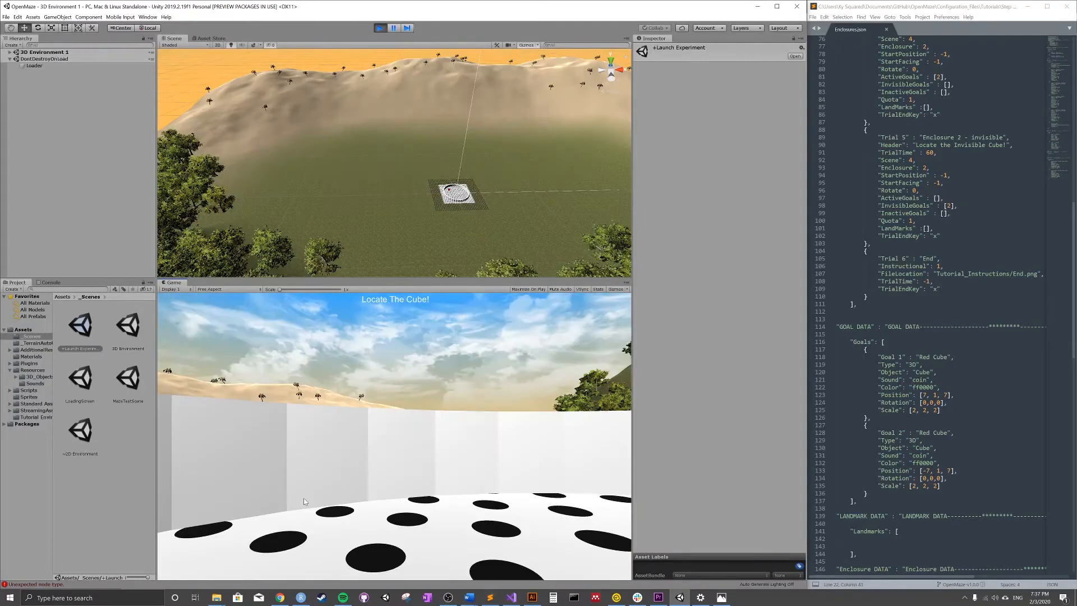
Step: Steer the participant to the red cube in both visible-cube trials of the round second enclosure
{"action": "key", "text": "Right"}
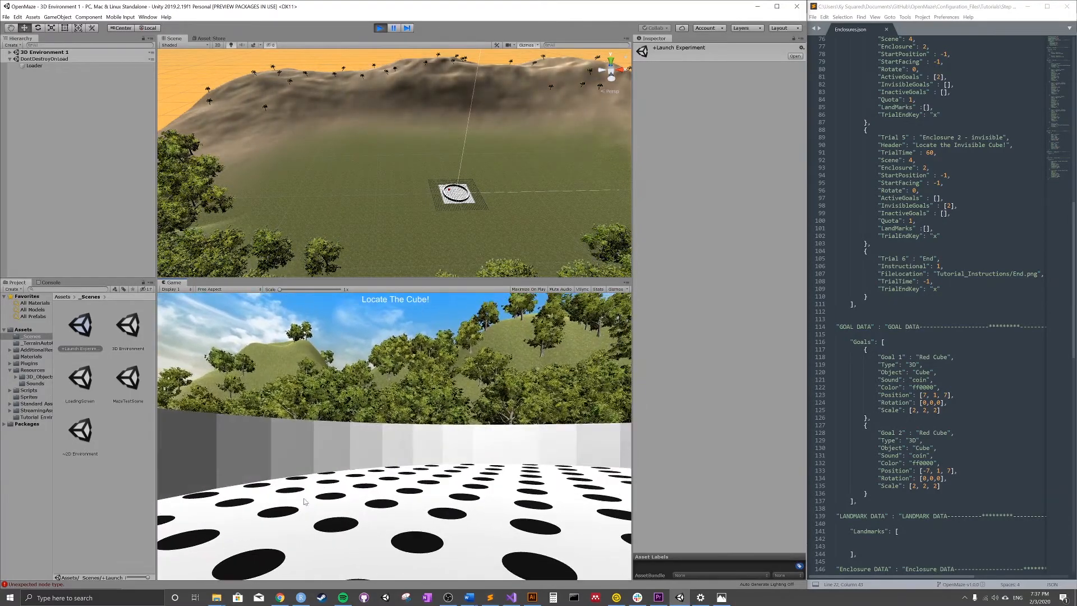
{"action": "key", "text": "Right"}
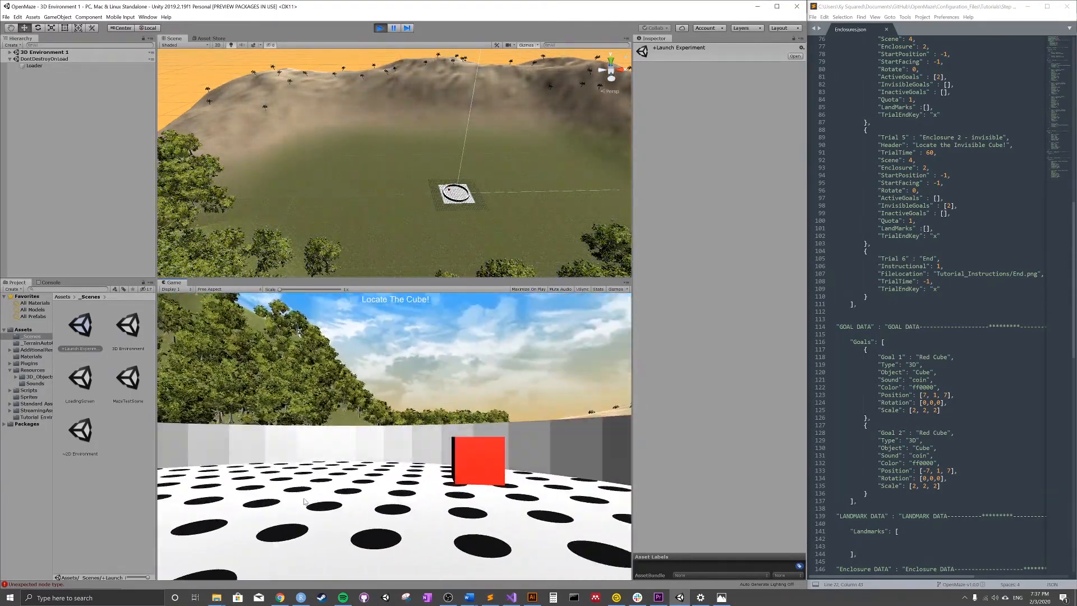
{"action": "key", "text": "Right"}
{"action": "key", "text": "Up"}
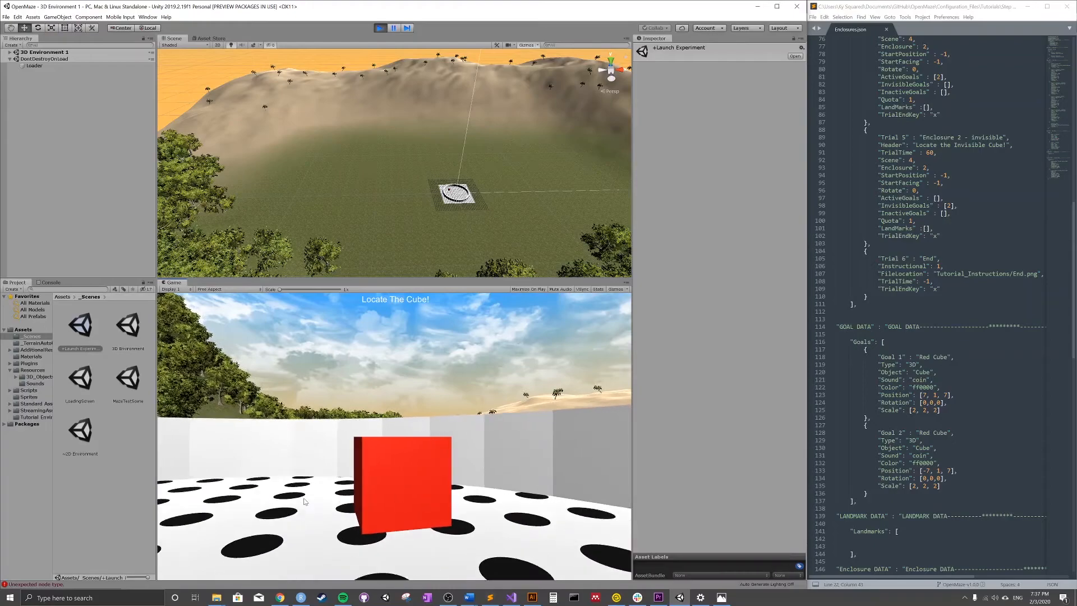
{"action": "key", "text": "Up"}
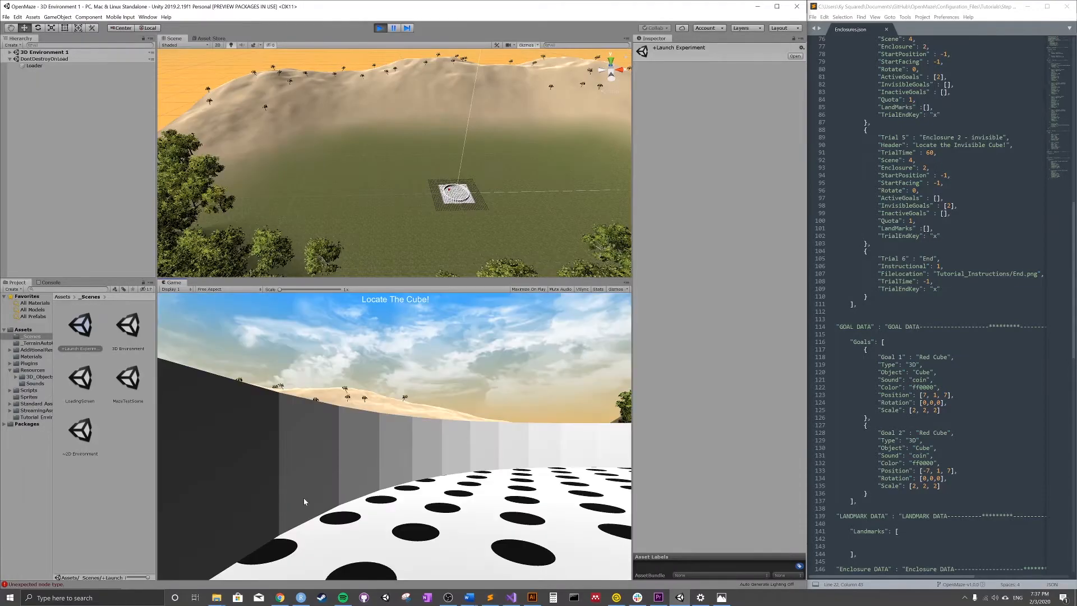
{"action": "key", "text": "Right"}
{"action": "key", "text": "Right"}
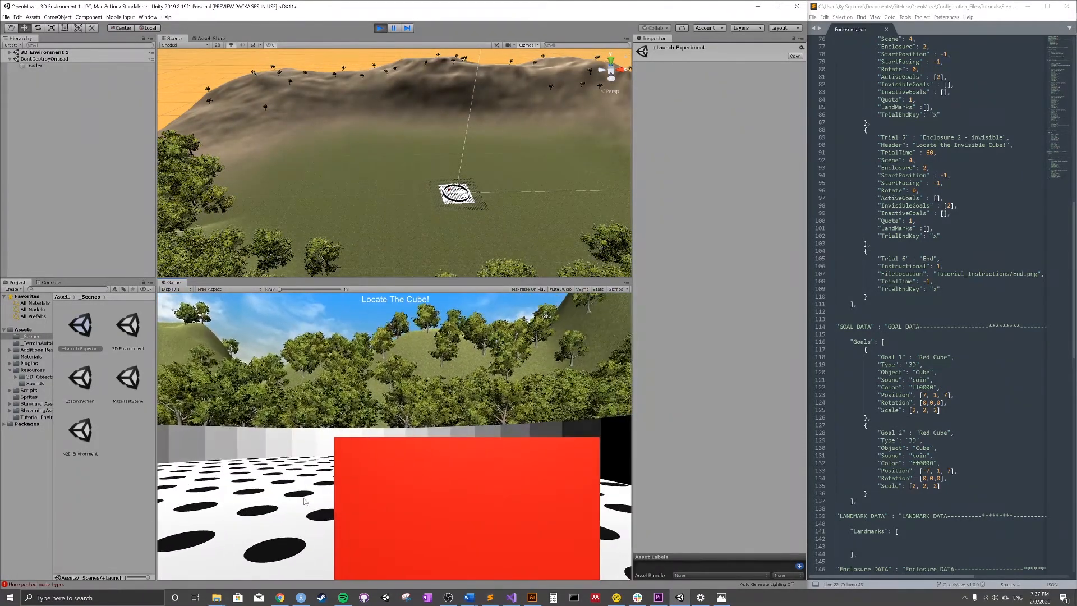
{"action": "key", "text": "Left"}
{"action": "key", "text": "Right"}
{"action": "key", "text": "Up"}
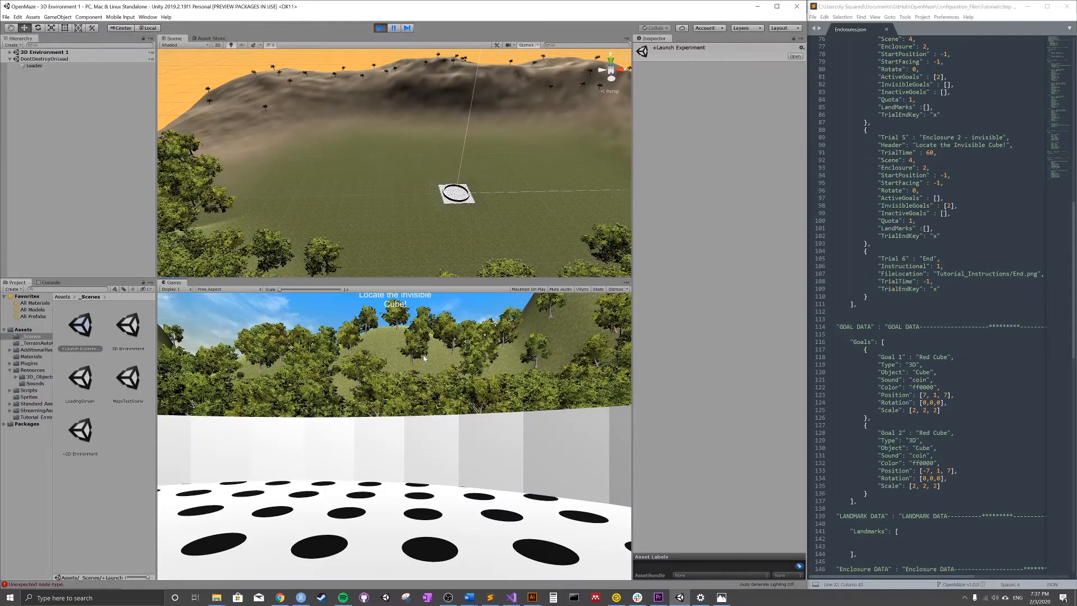
Step: Pause the experiment, examine the StartPosition and StartFacing settings of Trials 4 and 5, and stop the run
{"action": "left_click", "coordinate": [393, 28]}
{"action": "scroll", "coordinate": [925, 302], "scroll_direction": "up", "scroll_amount": 5}
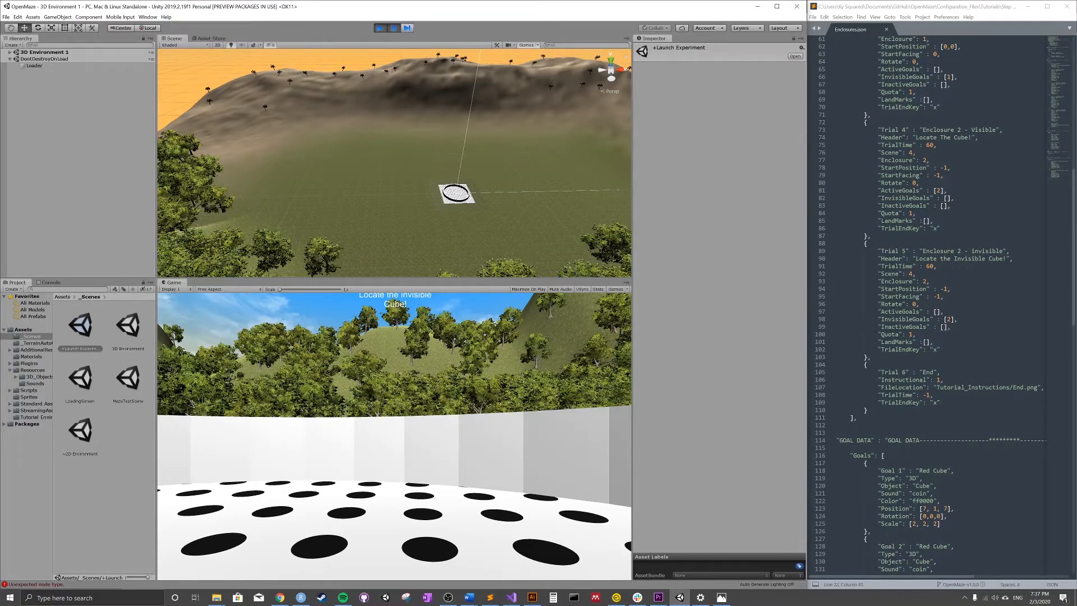
{"action": "left_click_drag", "start_coordinate": [950, 167], "coordinate": [877, 168]}
{"action": "left_click_drag", "start_coordinate": [944, 176], "coordinate": [881, 175]}
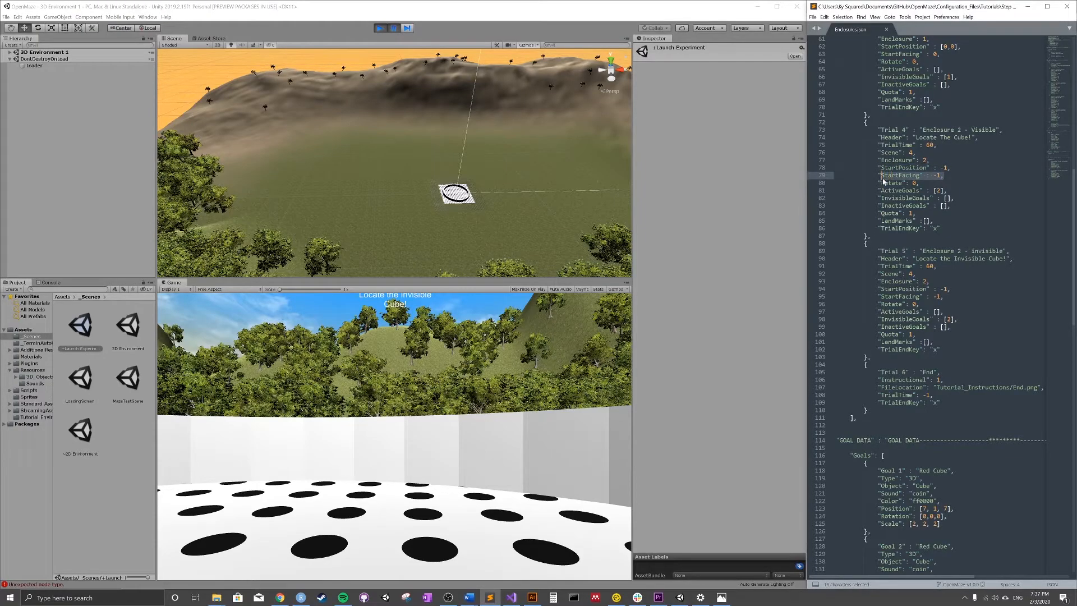
{"action": "mouse_move", "coordinate": [950, 289]}
{"action": "left_mouse_down"}
{"action": "mouse_move", "coordinate": [878, 288]}
{"action": "mouse_move", "coordinate": [944, 296]}
{"action": "left_mouse_up"}
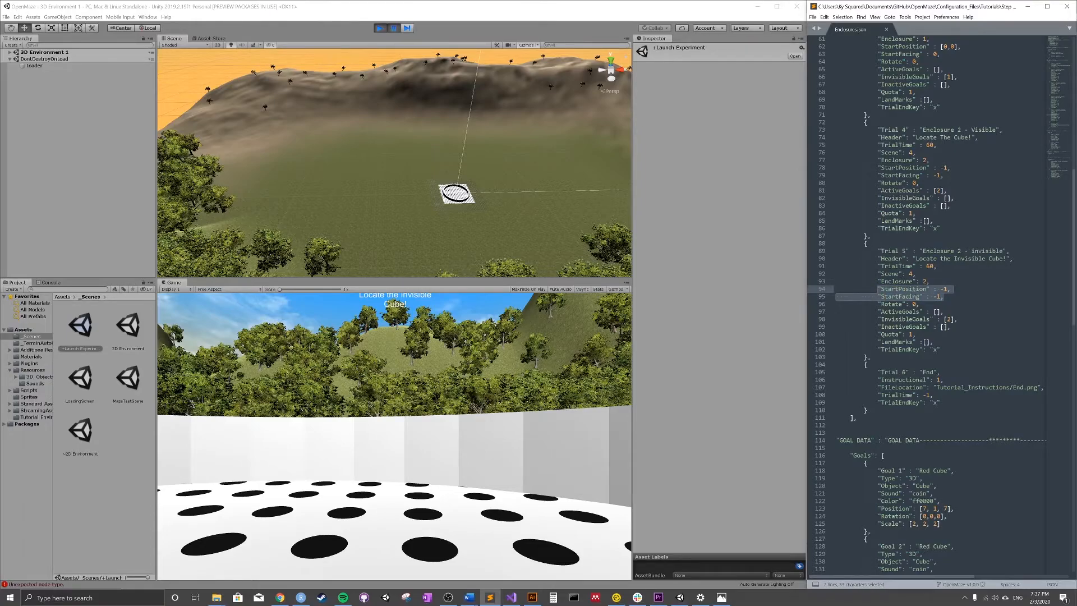
{"action": "left_click", "coordinate": [883, 281]}
{"action": "left_click_drag", "start_coordinate": [951, 289], "coordinate": [878, 296]}
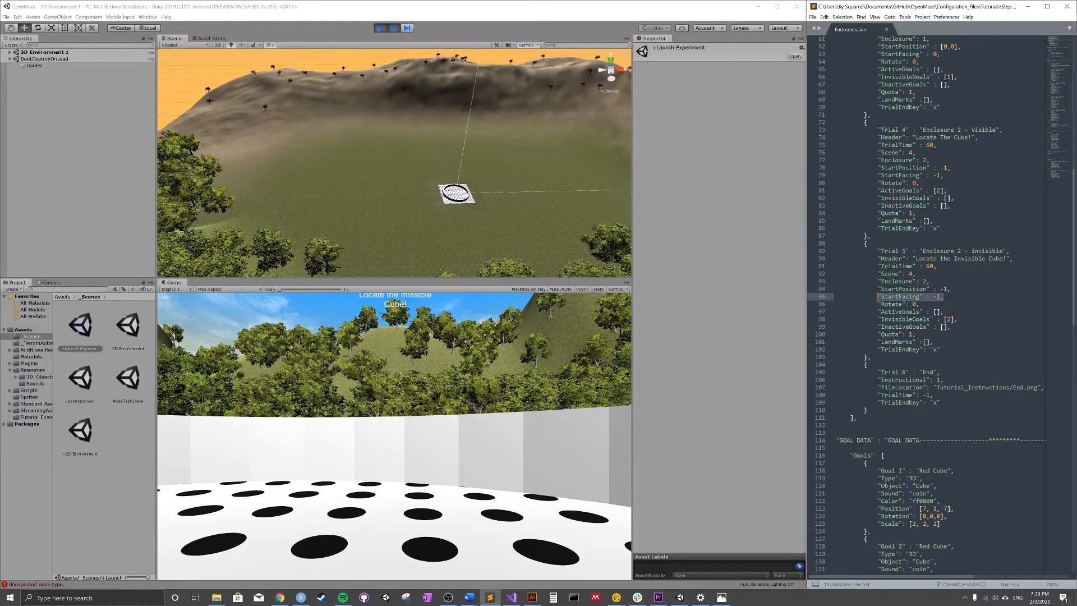
{"action": "left_click", "coordinate": [380, 27]}
Step: Set Scene to 5 for Trials 2 and 3 in the Enclosures configuration and save the file
{"action": "scroll", "coordinate": [930, 303], "scroll_direction": "up", "scroll_amount": 4}
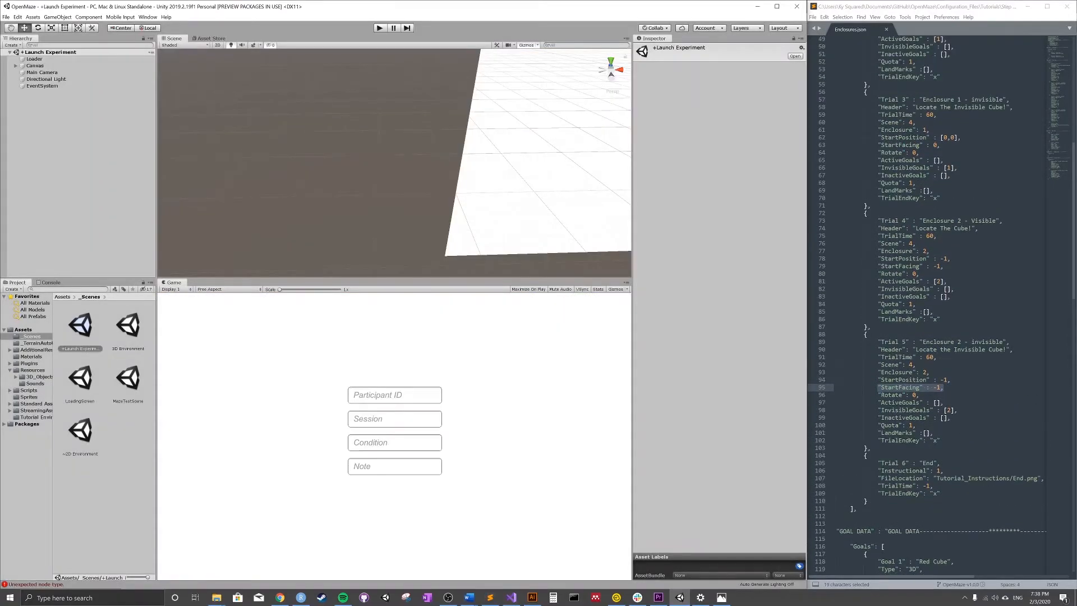
{"action": "scroll", "coordinate": [930, 302], "scroll_direction": "up", "scroll_amount": 7}
{"action": "scroll", "coordinate": [927, 305], "scroll_direction": "down", "scroll_amount": 16}
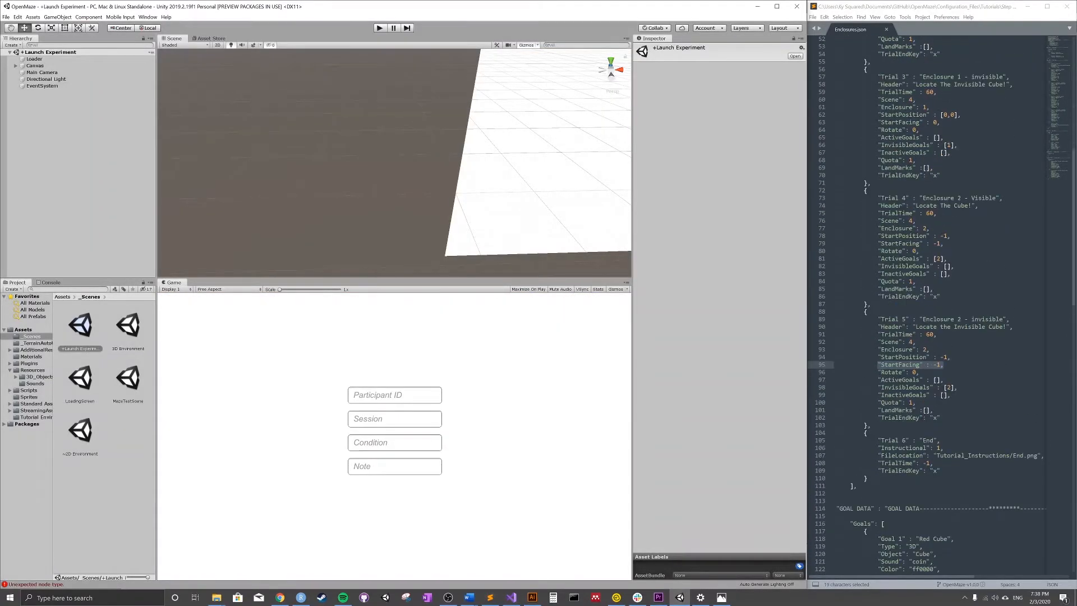
{"action": "scroll", "coordinate": [931, 303], "scroll_direction": "down", "scroll_amount": 5}
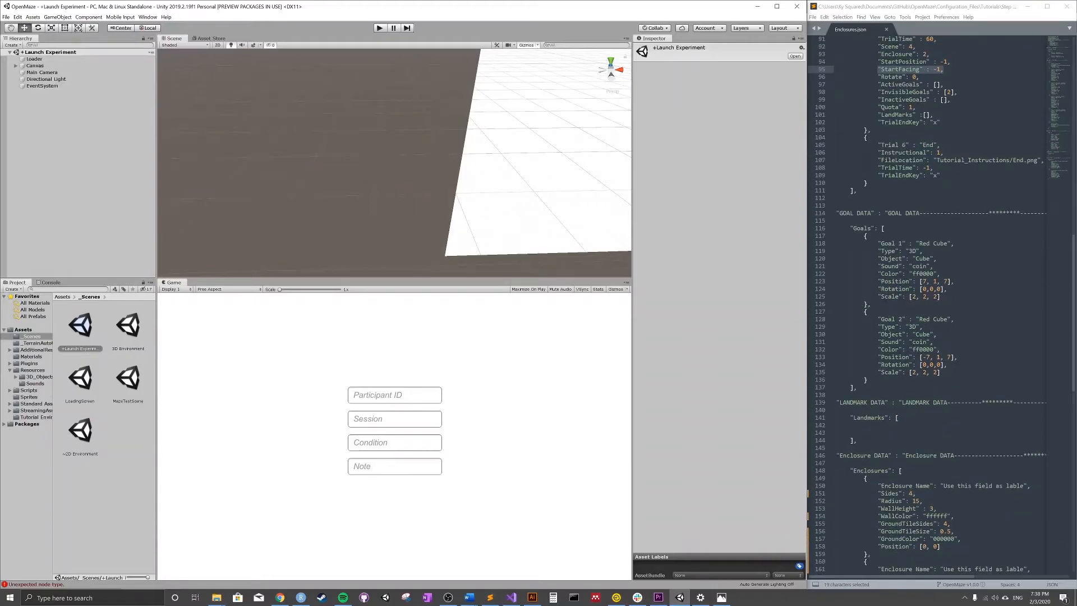
{"action": "scroll", "coordinate": [928, 303], "scroll_direction": "up", "scroll_amount": 16}
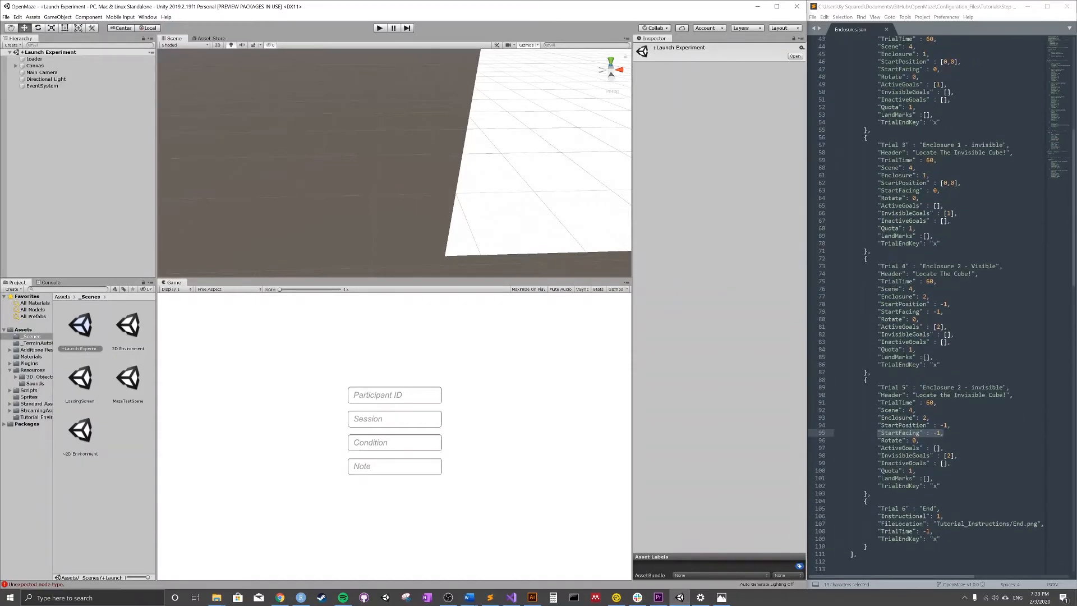
{"action": "scroll", "coordinate": [941, 305], "scroll_direction": "up", "scroll_amount": 5}
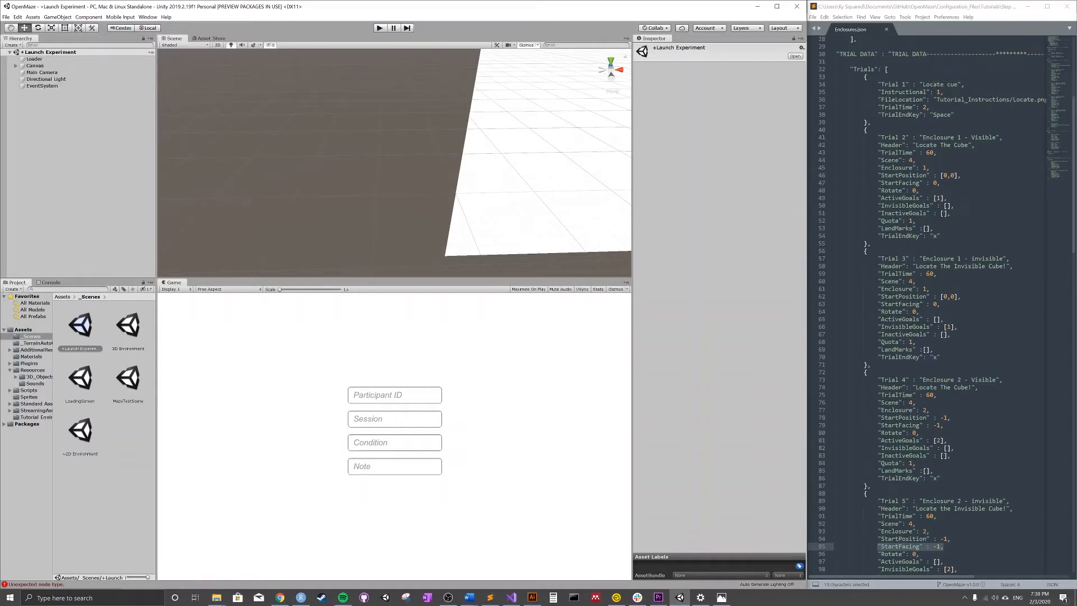
{"action": "left_click", "coordinate": [912, 160]}
{"action": "key", "text": "BackSpace"}
{"action": "type", "text": "5"}
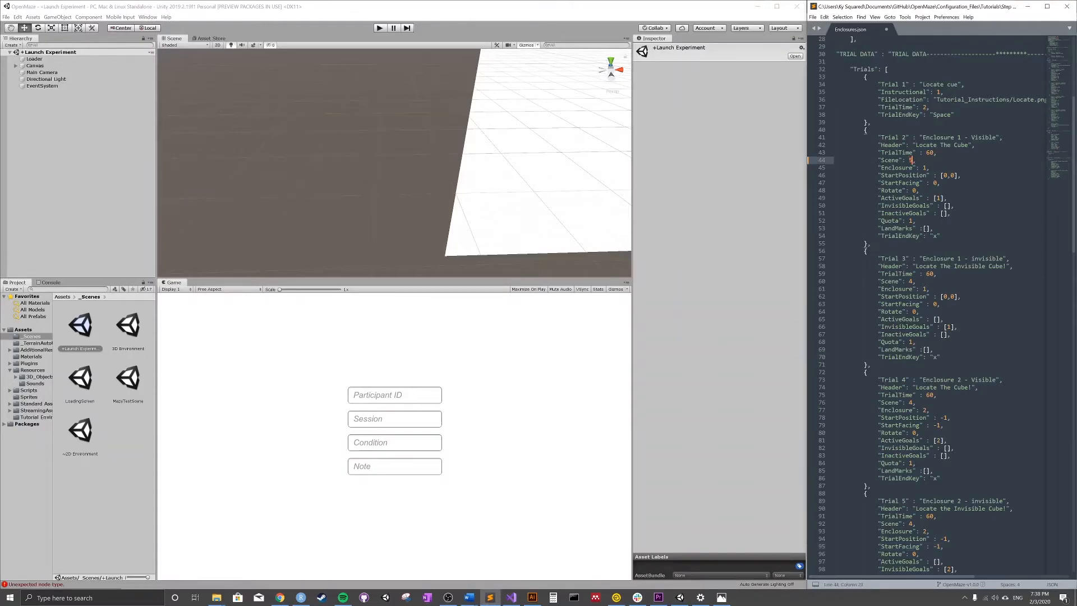
{"action": "left_click", "coordinate": [912, 281]}
{"action": "key", "text": "BackSpace"}
{"action": "type", "text": "5"}
{"action": "key", "text": "ctrl+s"}
Step: Play the launch scene with the Enclosures file from Step 3 - Experiment Configuration to test the changed scene
{"action": "left_click", "coordinate": [536, 435]}
{"action": "left_click", "coordinate": [379, 29]}
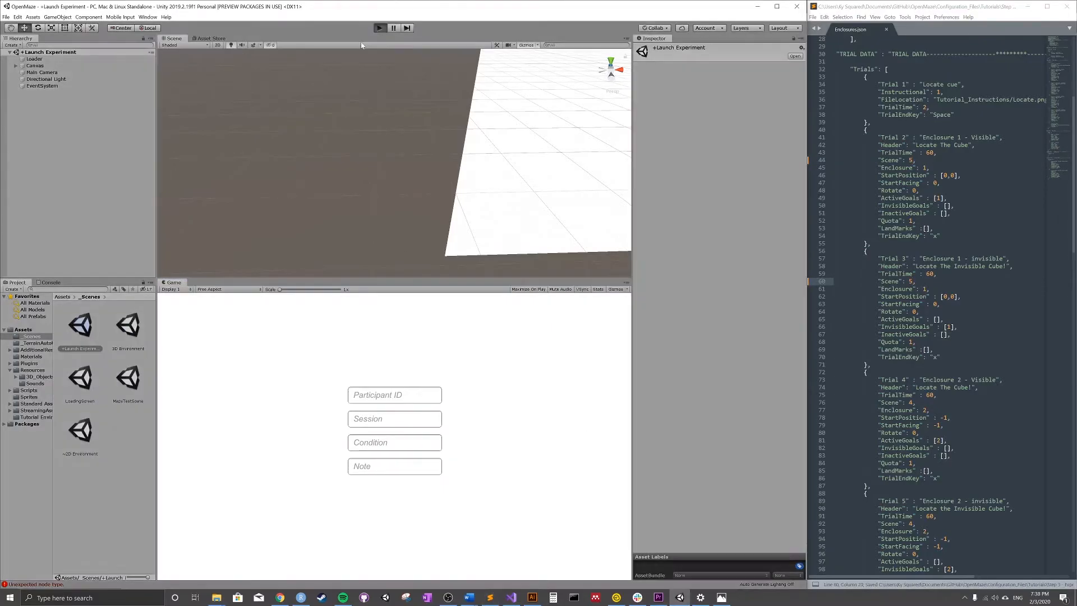
{"action": "double_click", "coordinate": [121, 103]}
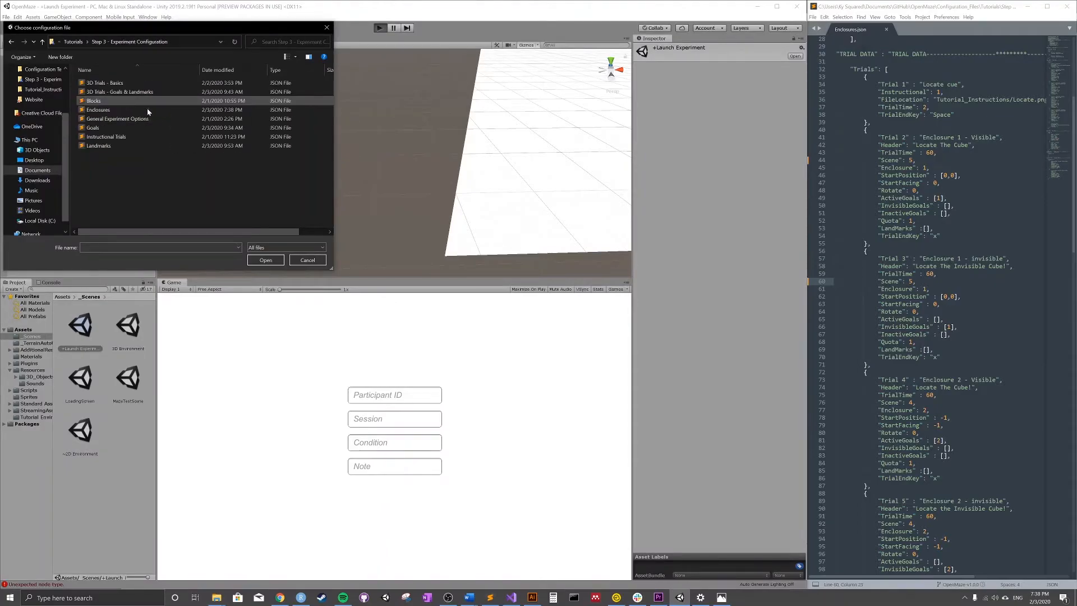
{"action": "left_click", "coordinate": [112, 110]}
{"action": "left_click", "coordinate": [266, 260]}
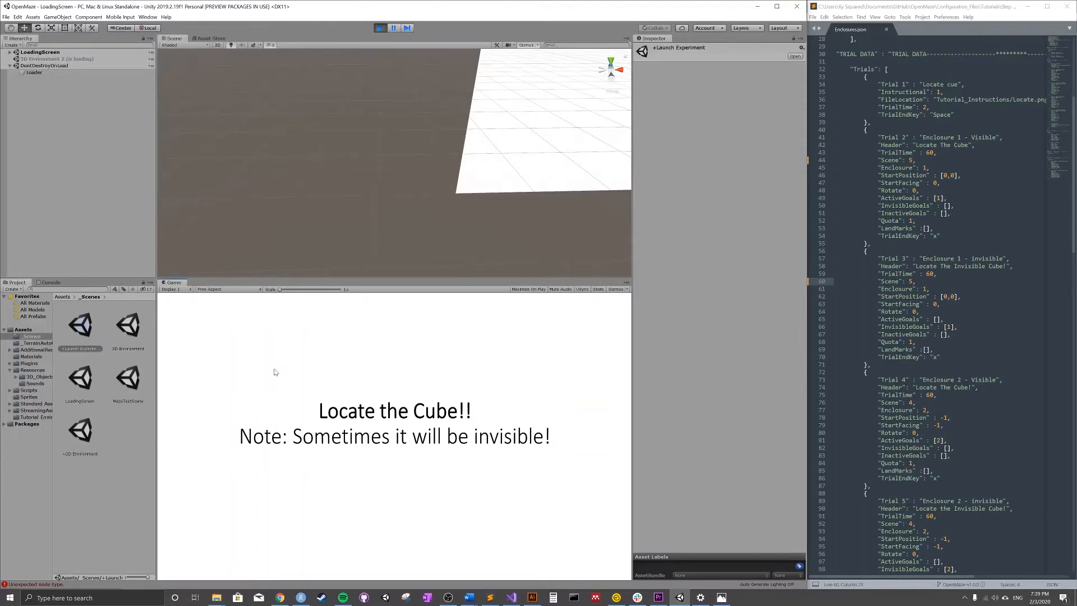
Step: Look around the first enclosure in 3D Environment 2, steer the participant to the red cube, and stop the experiment
{"action": "key", "text": "Right"}
{"action": "key", "text": "Left"}
{"action": "key", "text": "Left"}
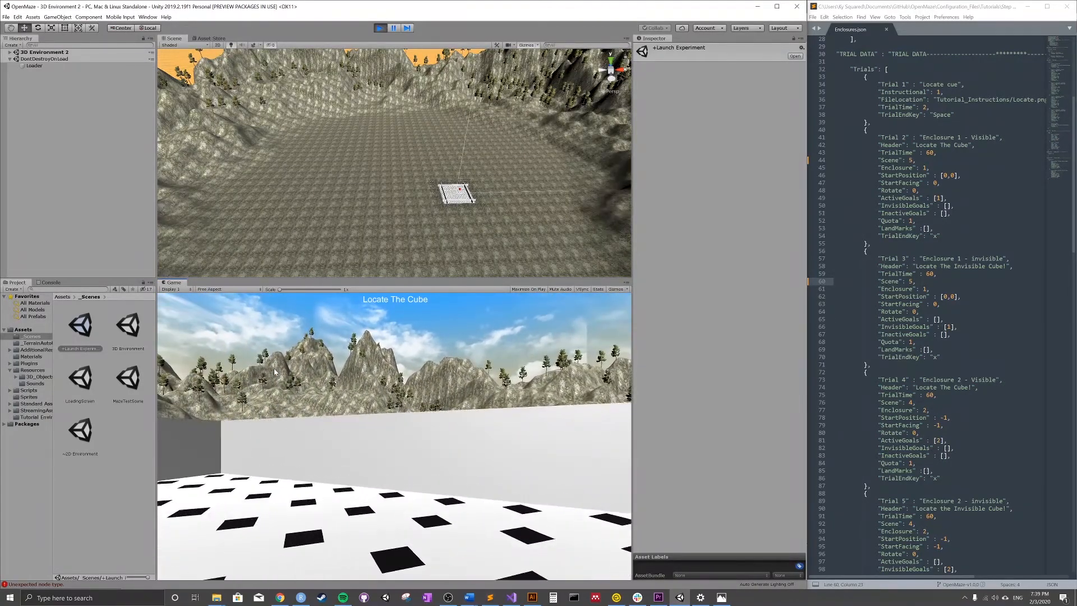
{"action": "key", "text": "Left"}
{"action": "key", "text": "Left"}
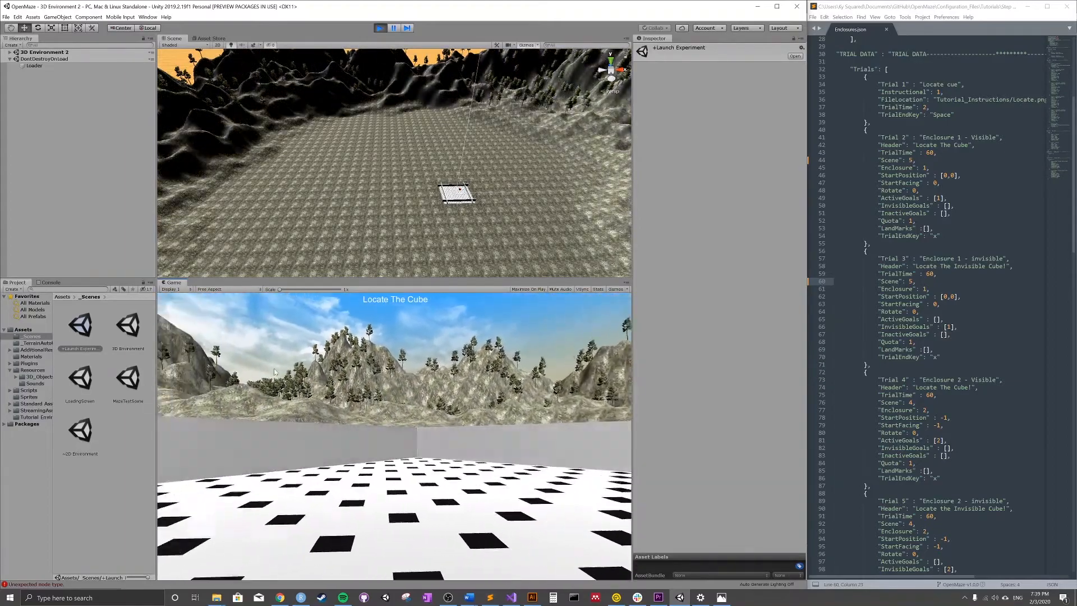
{"action": "key", "text": "Left"}
{"action": "key", "text": "Up"}
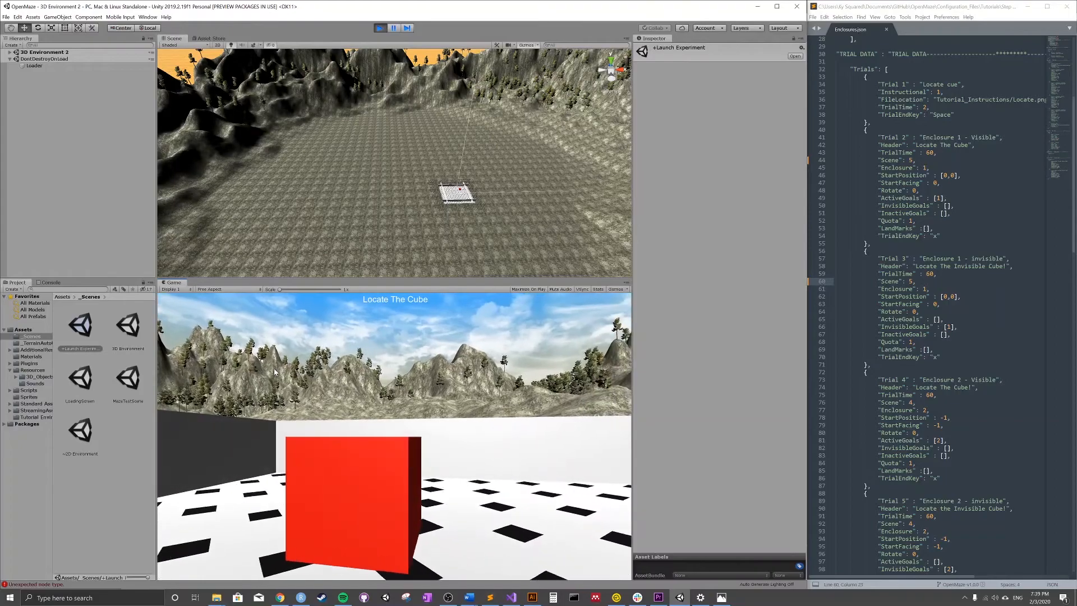
{"action": "key", "text": "Up"}
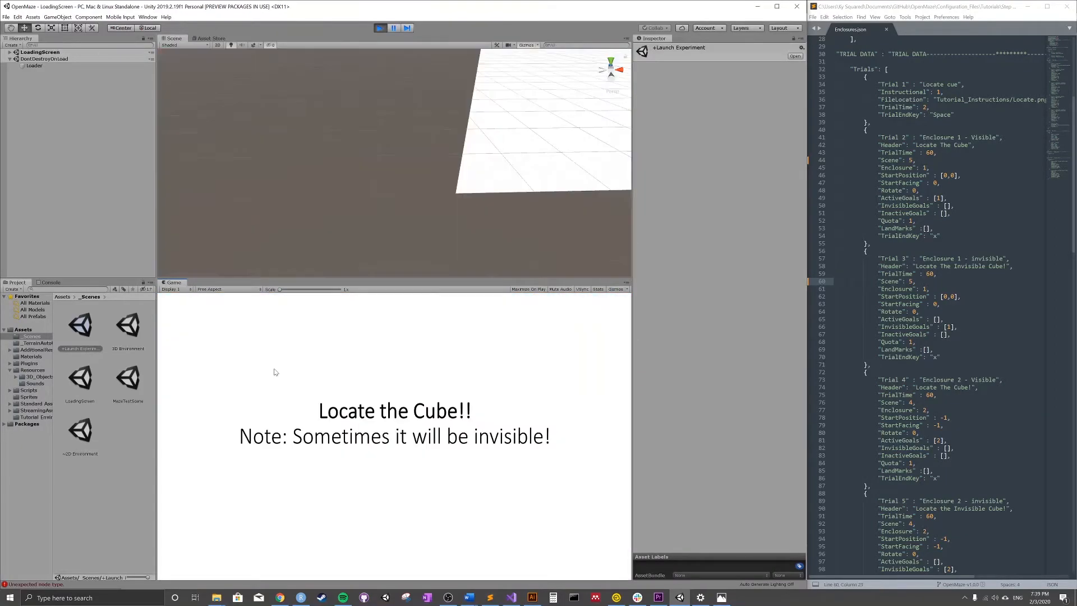
{"action": "left_click", "coordinate": [379, 28]}
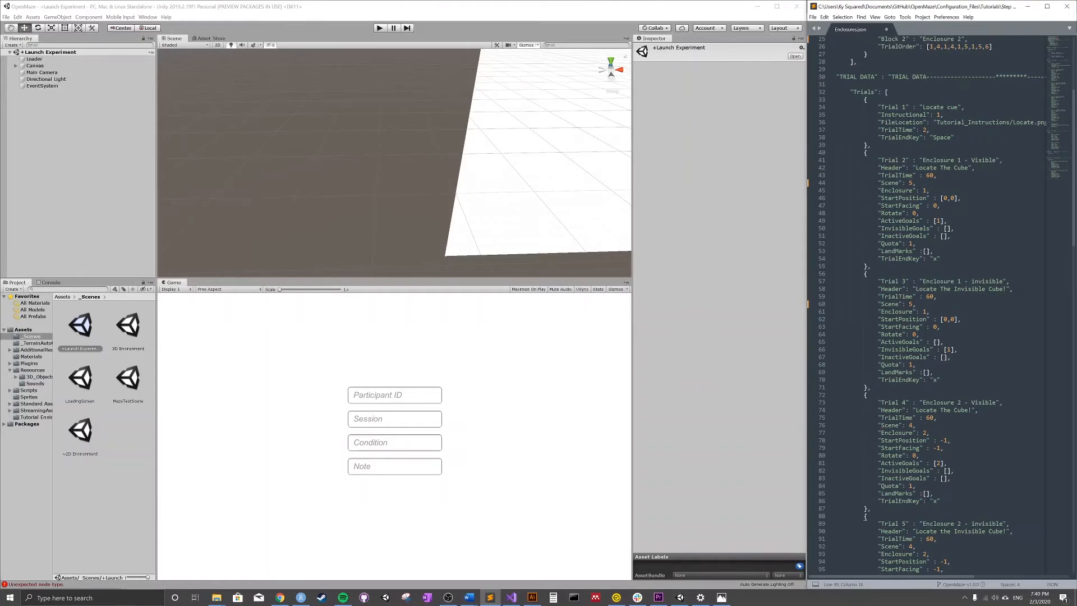
Step: Set the first enclosure's WallColor to "ffffff00" to make its walls transparent, and save the file
{"action": "scroll", "coordinate": [925, 309], "scroll_direction": "down", "scroll_amount": 8}
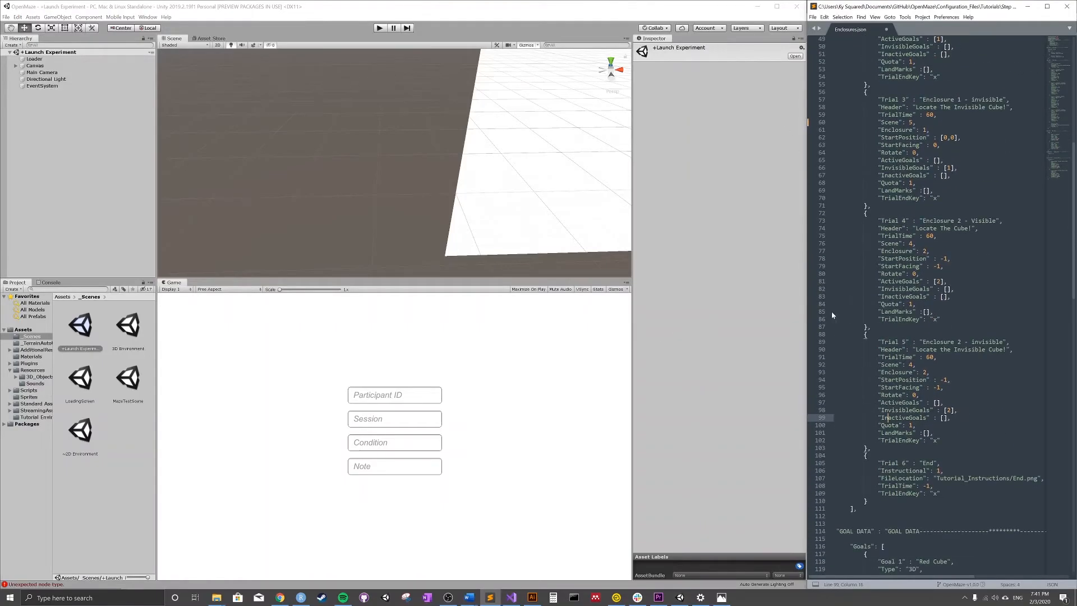
{"action": "scroll", "coordinate": [828, 325], "scroll_direction": "down", "scroll_amount": 9}
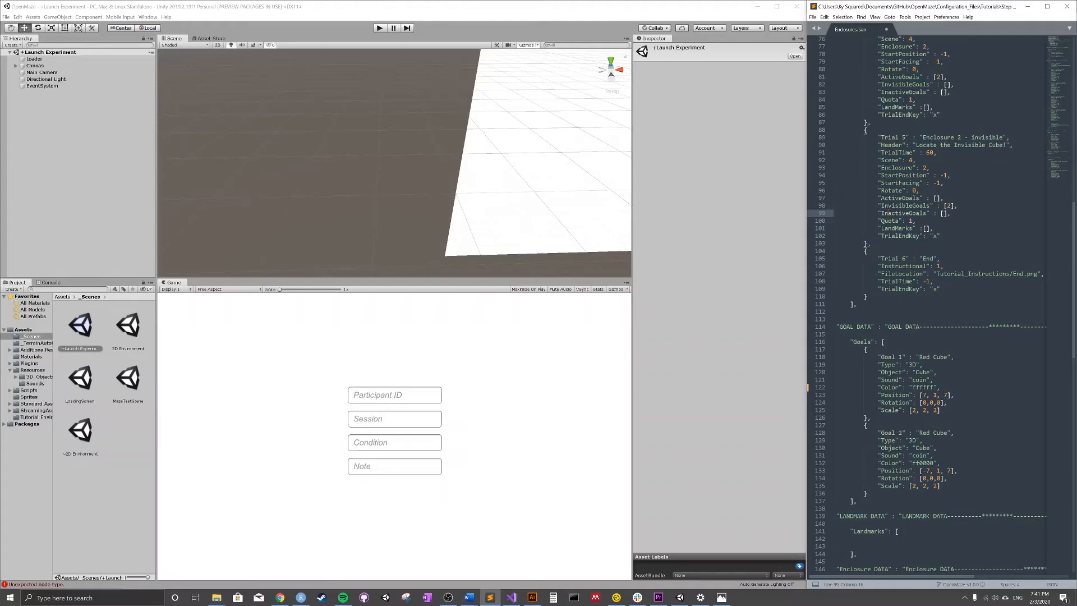
{"action": "scroll", "coordinate": [925, 303], "scroll_direction": "down", "scroll_amount": 11}
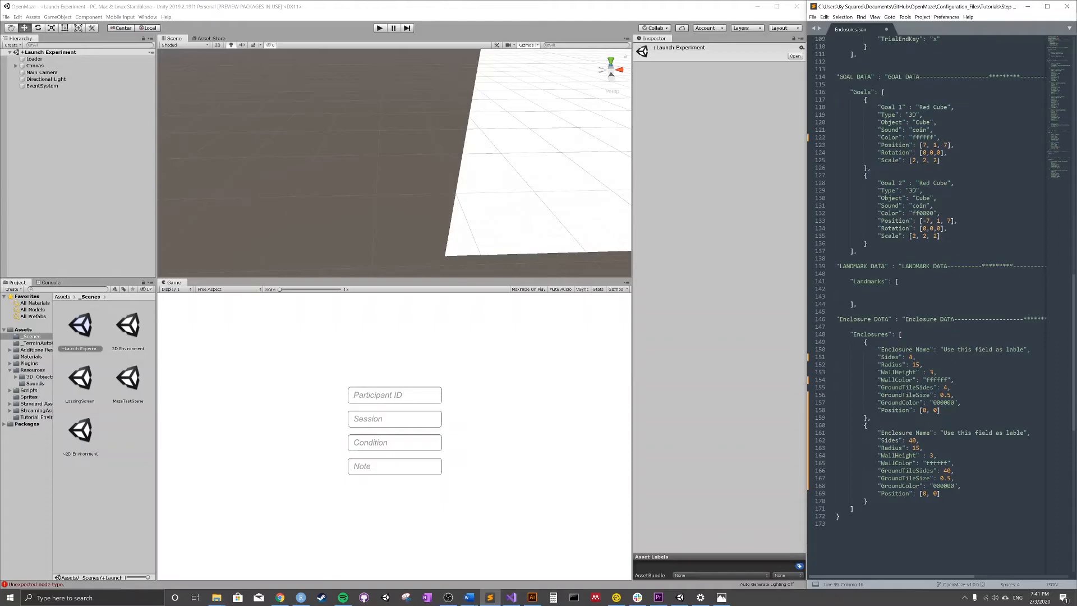
{"action": "left_click", "coordinate": [948, 380]}
{"action": "type", "text": "00"}
{"action": "key", "text": "ctrl+s"}
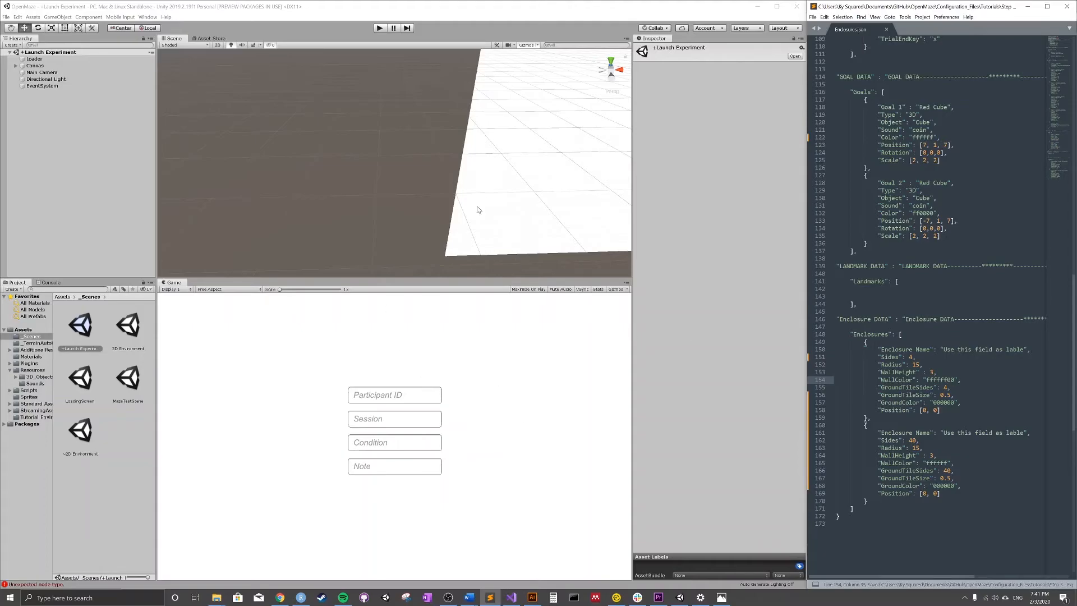
Step: Run the launch scene again with the Enclosures file from Step 3 - Experiment Configuration to test the transparent wall color
{"action": "left_click", "coordinate": [378, 30]}
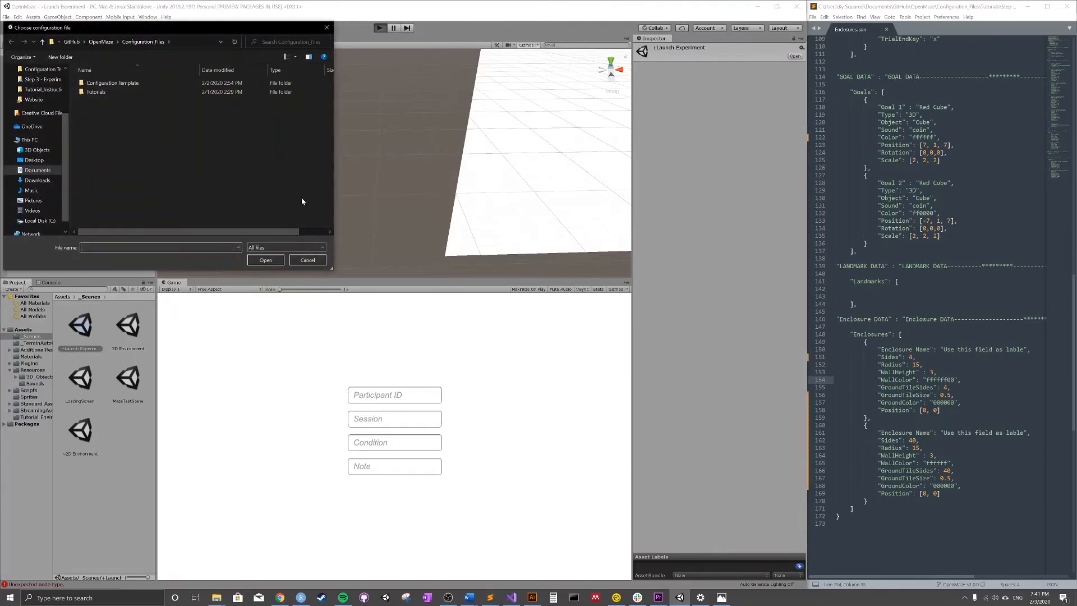
{"action": "double_click", "coordinate": [92, 93]}
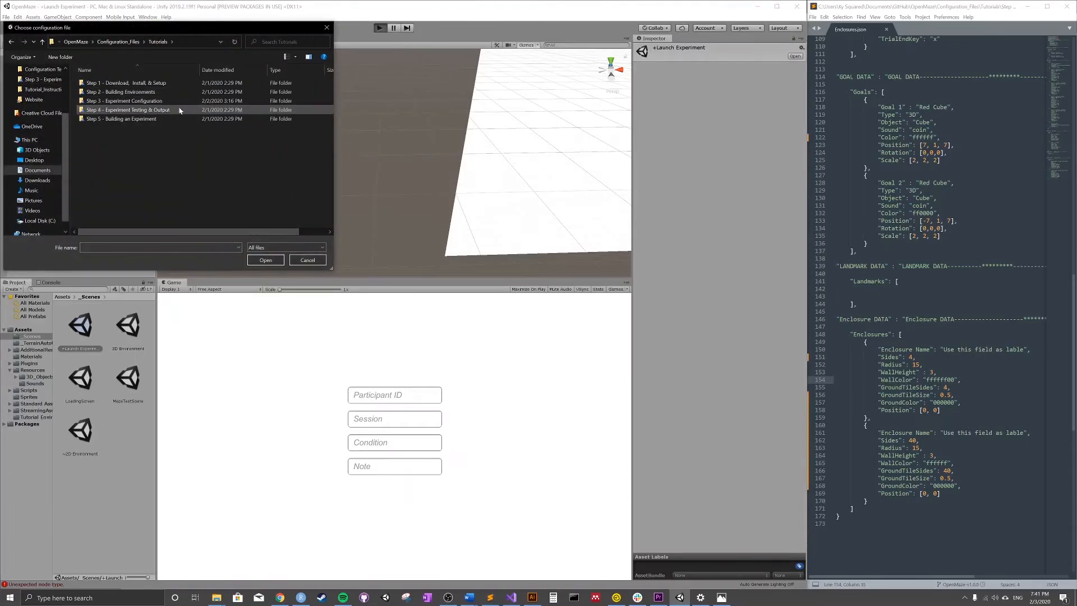
{"action": "double_click", "coordinate": [146, 103]}
{"action": "left_click", "coordinate": [103, 110]}
{"action": "left_click", "coordinate": [265, 260]}
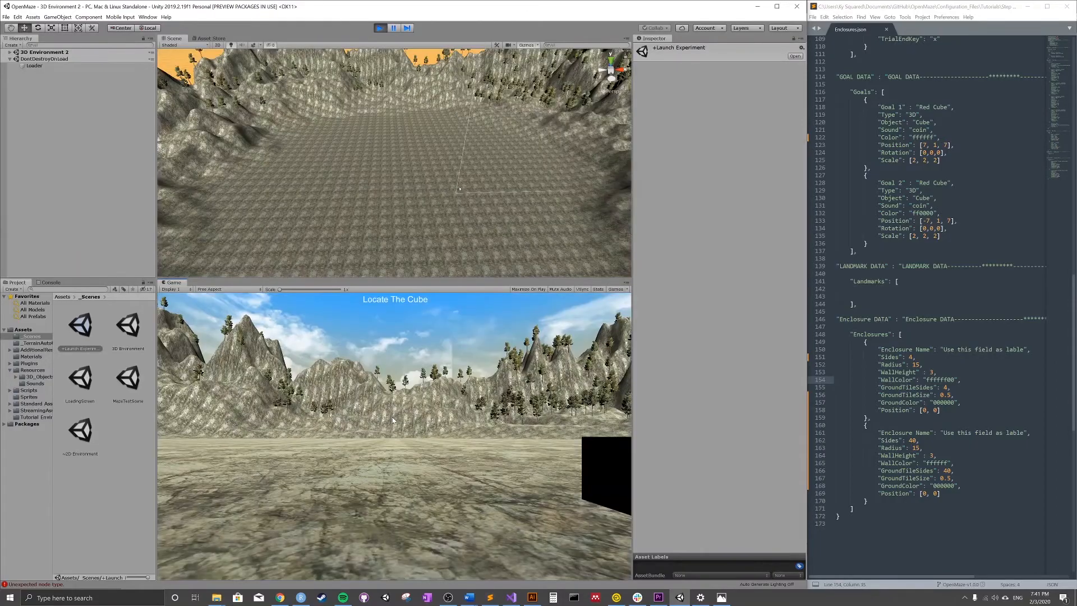
Step: Turn the participant around in 3D Environment 2 to examine the surroundings through the first enclosure's transparent walls
{"action": "key", "text": "Left"}
{"action": "key", "text": "Right"}
{"action": "key", "text": "Left"}
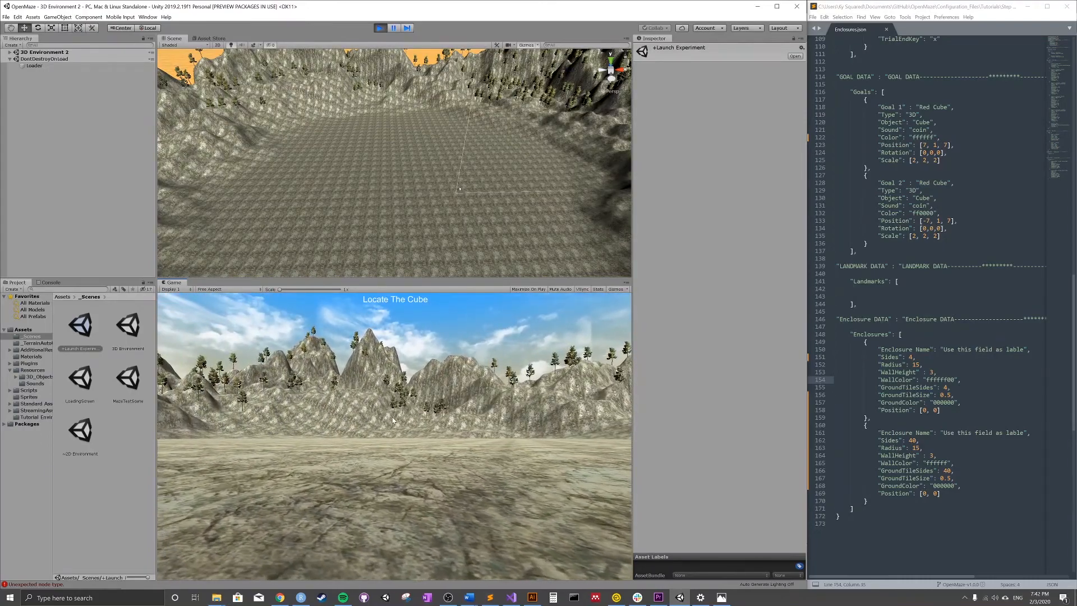
{"action": "key", "text": "Left"}
{"action": "key", "text": "Left"}
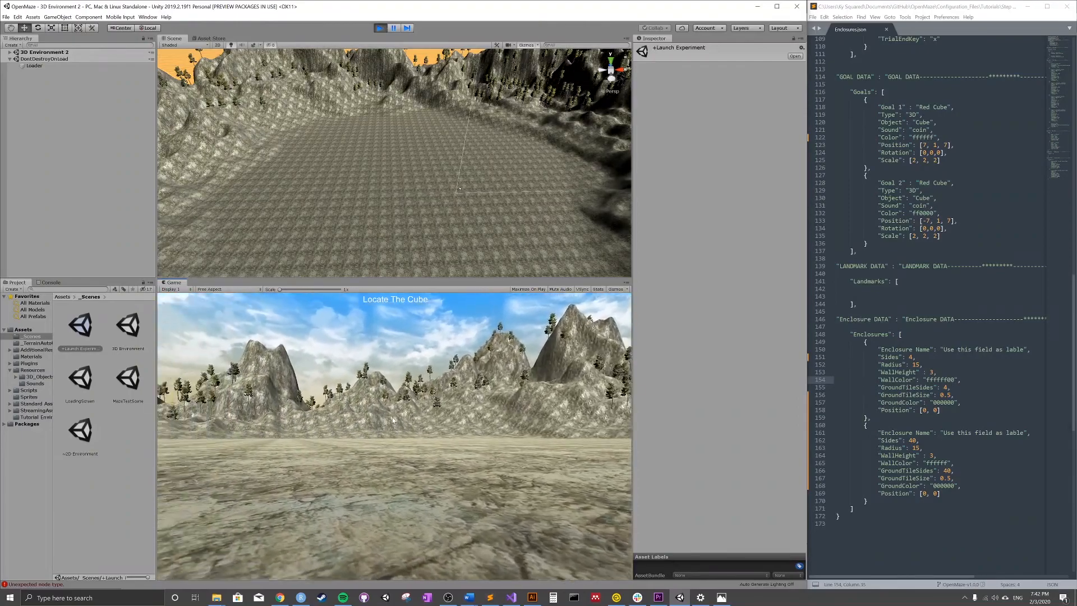
{"action": "key", "text": "Left"}
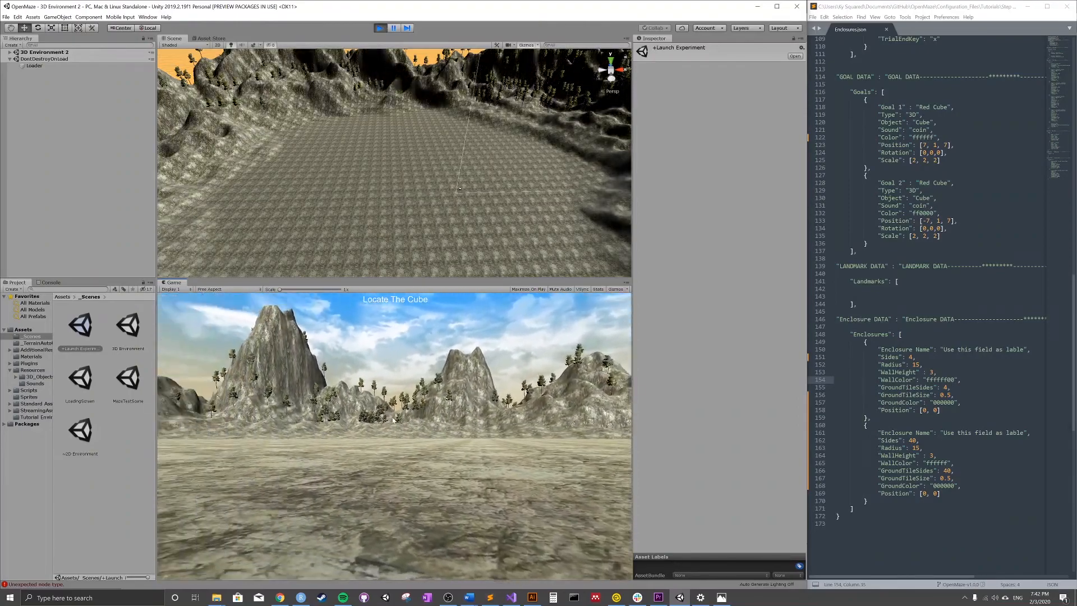
{"action": "key", "text": "Left"}
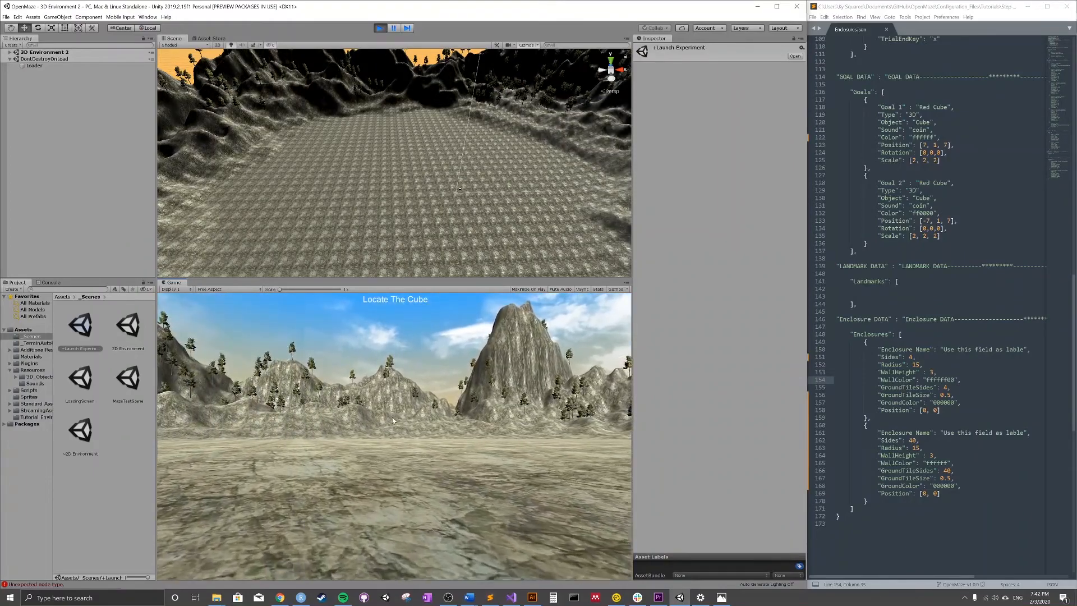
{"action": "key", "text": "Left"}
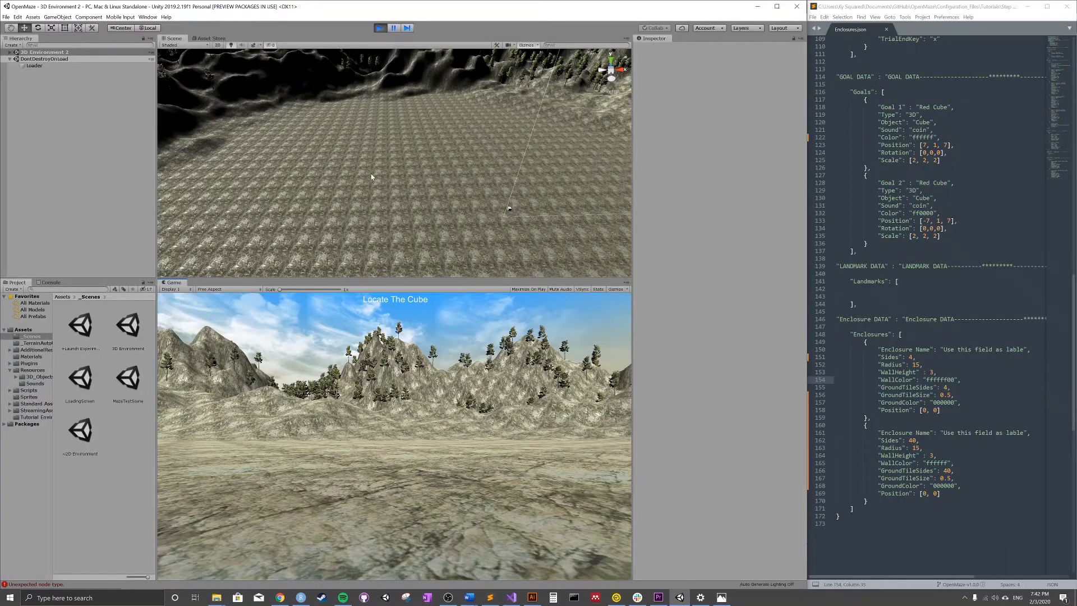
Step: Pause the experiment and select all Cube(Clone) objects under 3D Environment 2 to inspect the outlines of the invisible walls in the scene view
{"action": "left_click", "coordinate": [394, 28]}
{"action": "left_click", "coordinate": [10, 53]}
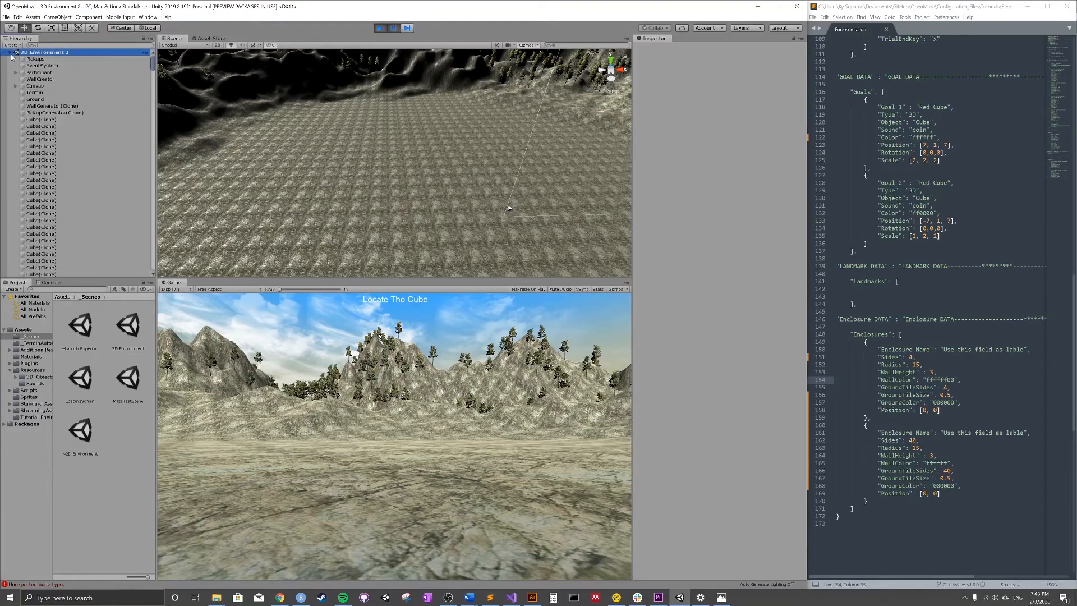
{"action": "left_click", "coordinate": [45, 120]}
{"action": "left_click_drag", "start_coordinate": [152, 67], "coordinate": [152, 261]}
{"action": "left_click", "coordinate": [86, 262], "text": "shift"}
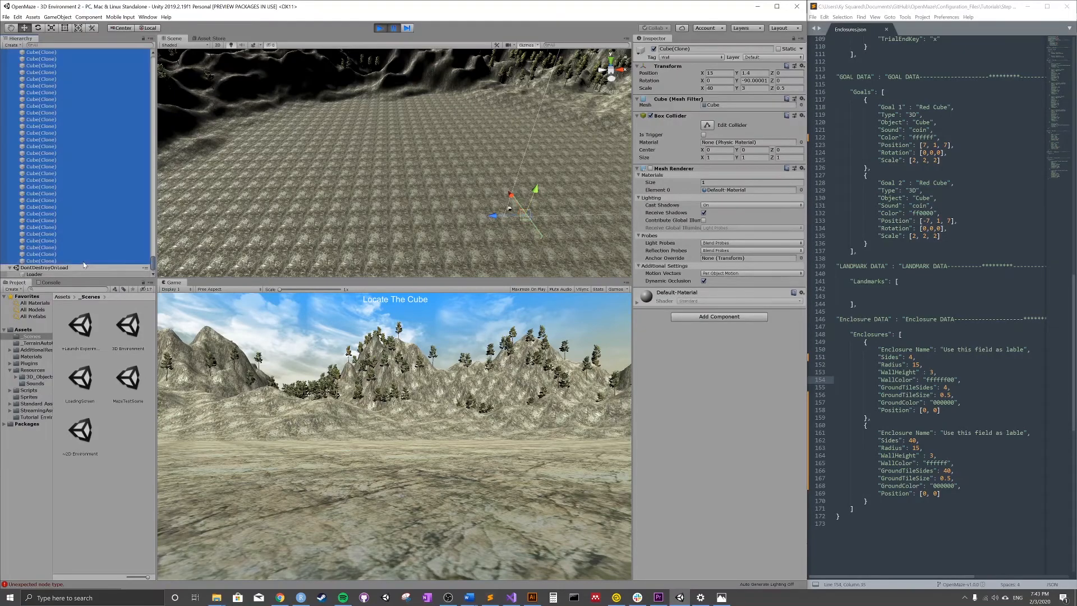
{"action": "right_click_drag", "start_coordinate": [216, 188], "coordinate": [322, 199]}
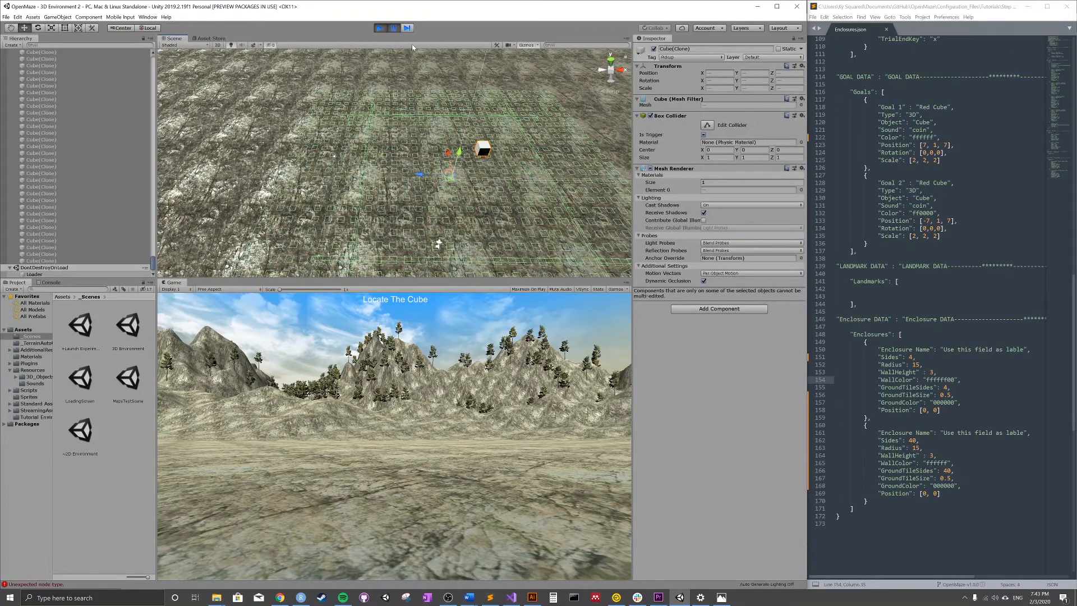
Step: Resume the experiment and steer the participant against the invisible walls, turning left along them until facing the cube
{"action": "left_click", "coordinate": [394, 27]}
{"action": "key", "text": "Left"}
{"action": "key", "text": "Up"}
{"action": "key", "text": "Up"}
{"action": "key", "text": "Up"}
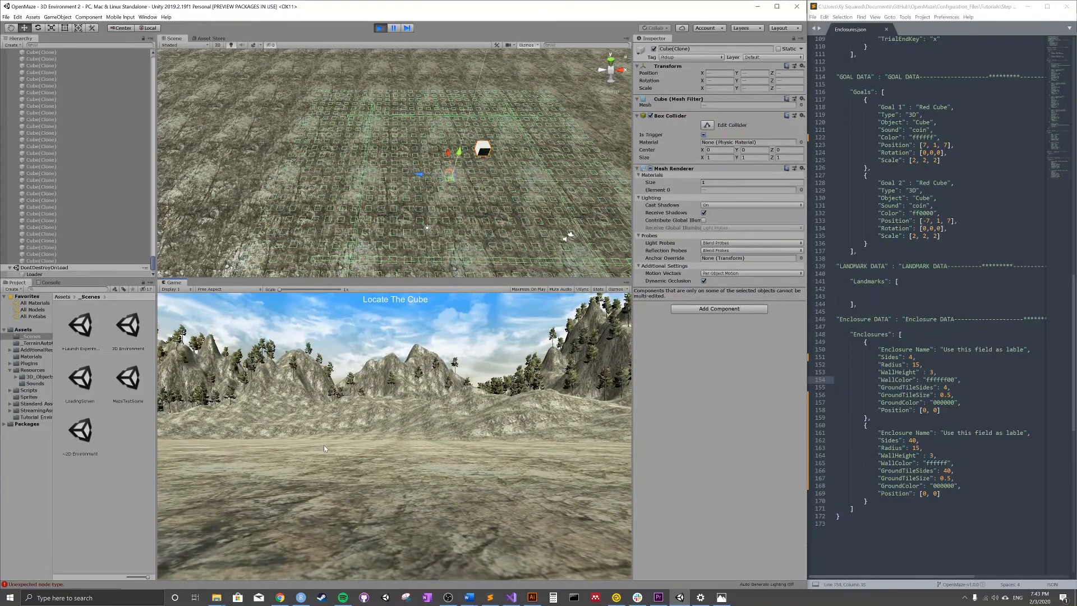
{"action": "key", "text": "Left"}
{"action": "key", "text": "Up"}
{"action": "key", "text": "Up"}
{"action": "key", "text": "Left"}
{"action": "key", "text": "Up"}
{"action": "key", "text": "Up"}
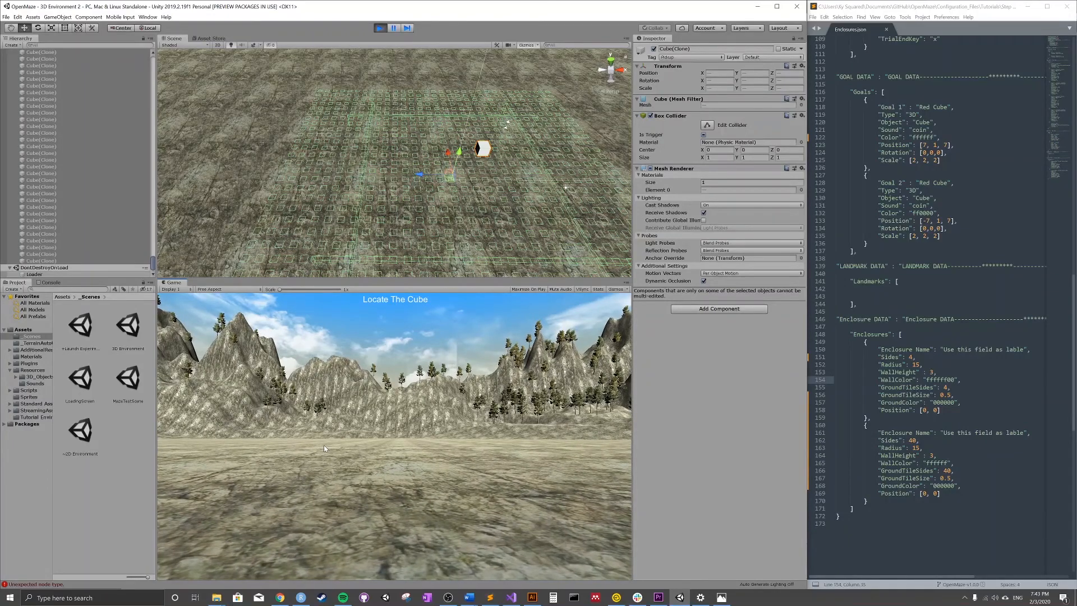
{"action": "key", "text": "Left"}
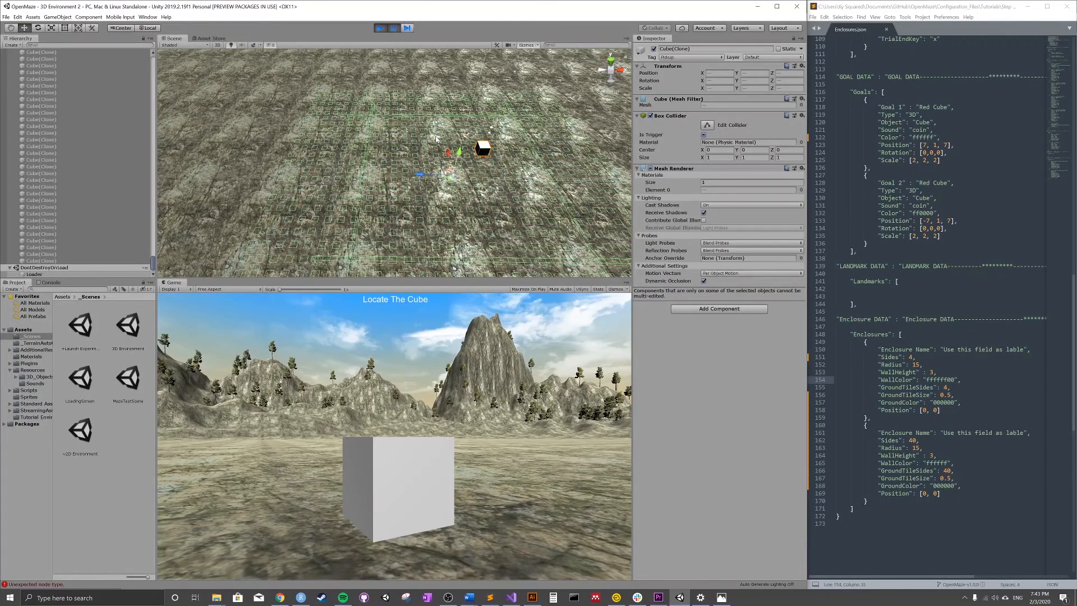